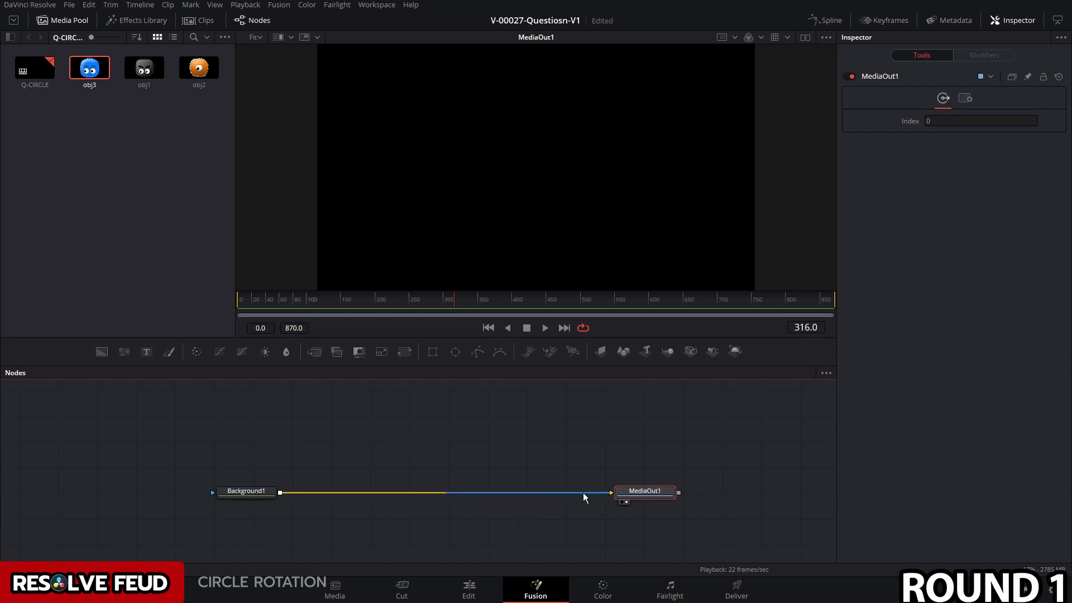
# Merge the obj3 image over Background1 and insert a Transform node between MediaIn1 and Merge1
pyautogui.moveTo(98, 71); pyautogui.dragTo(281, 495)
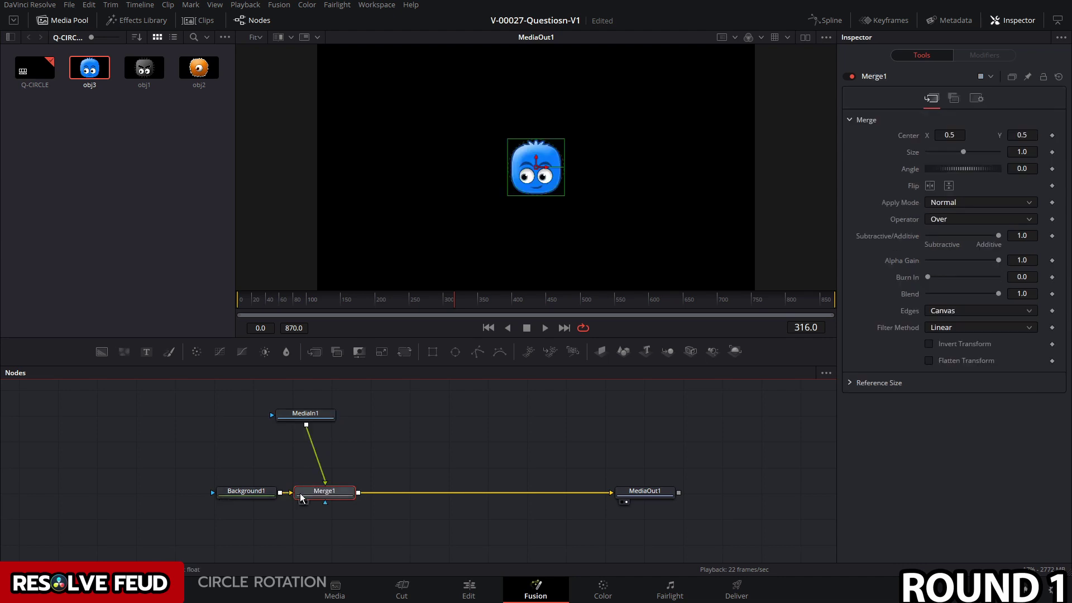
pyautogui.moveTo(313, 423); pyautogui.dragTo(334, 416)
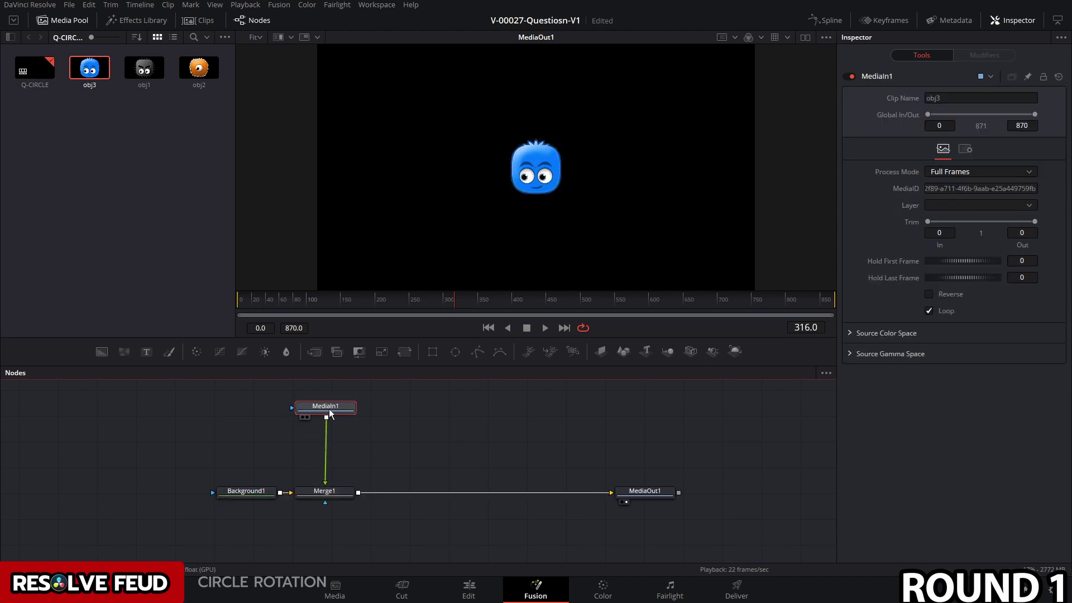
pyautogui.click(405, 351)
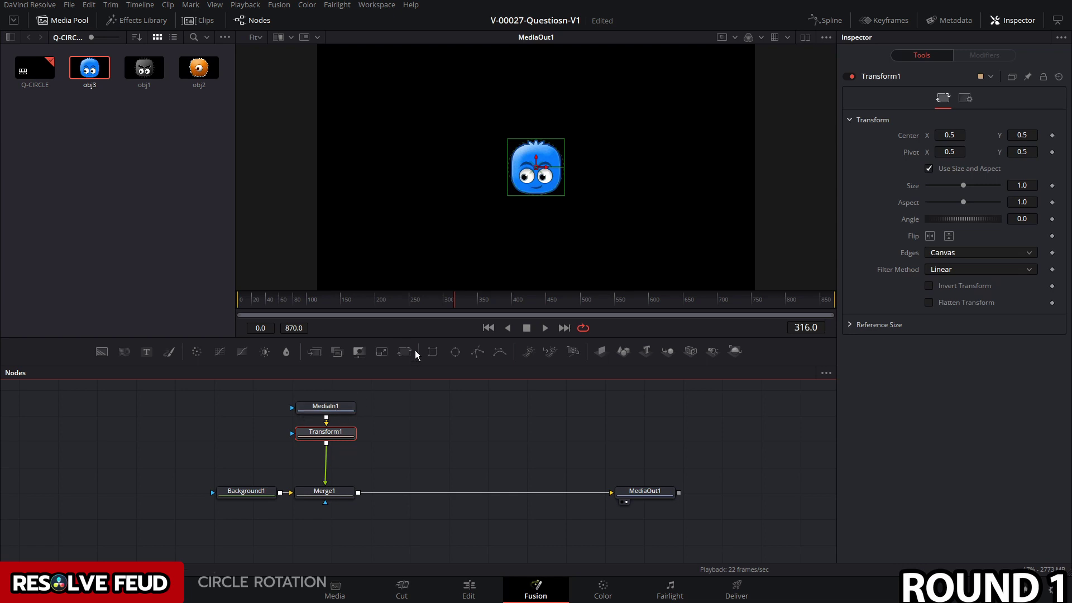
pyautogui.moveTo(350, 434); pyautogui.dragTo(350, 458)
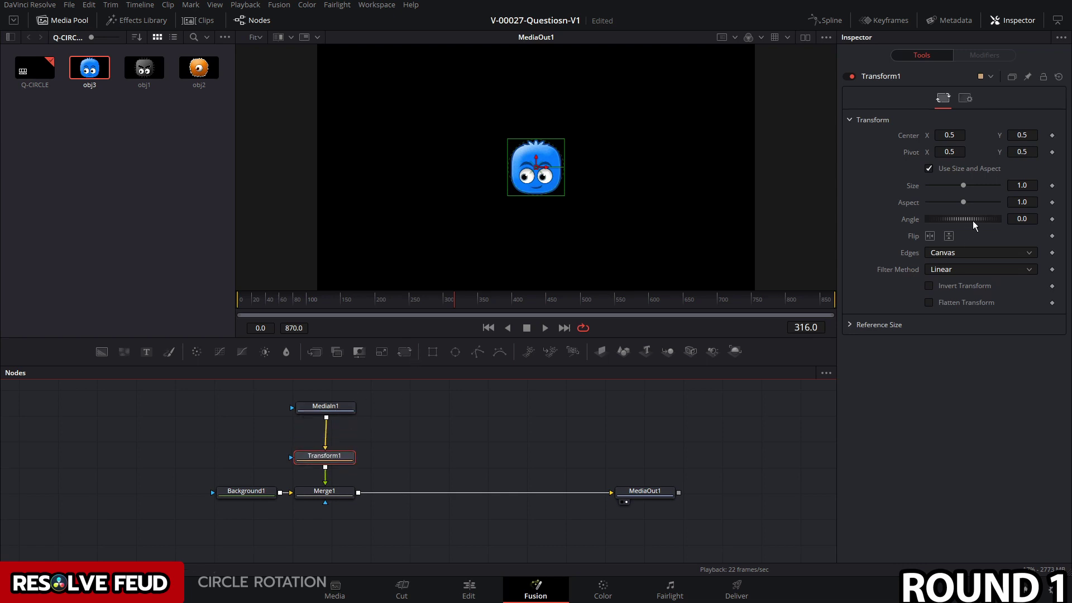
# Try rotating the blue character around its own centre with Transform1's angle, and reset the angle
pyautogui.moveTo(972, 219); pyautogui.dragTo(962, 218)
pyautogui.moveTo(924, 303); pyautogui.dragTo(935, 302)
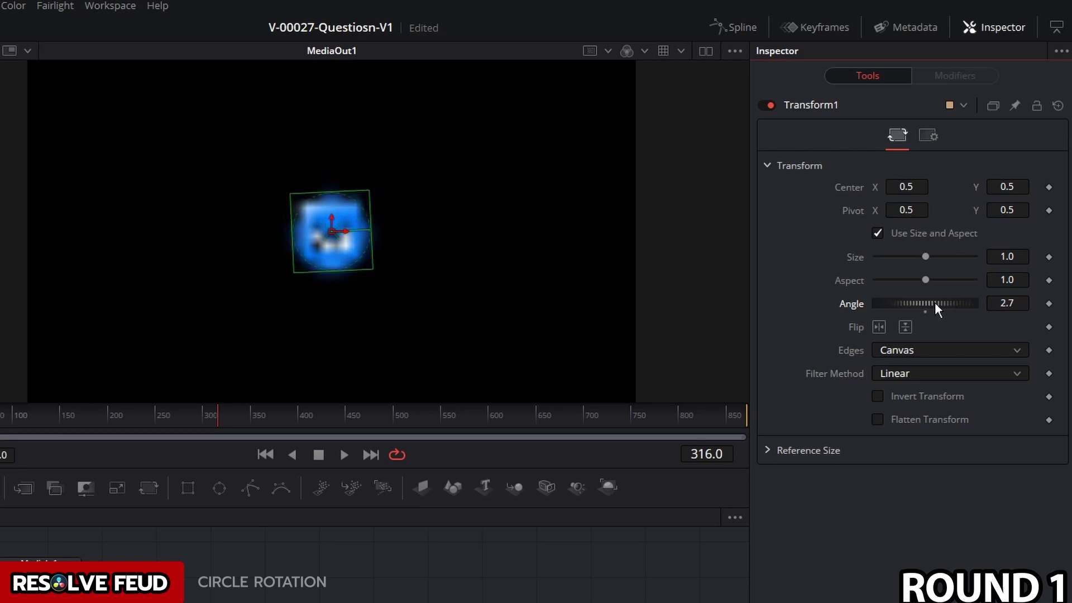
pyautogui.doubleClick(854, 304)
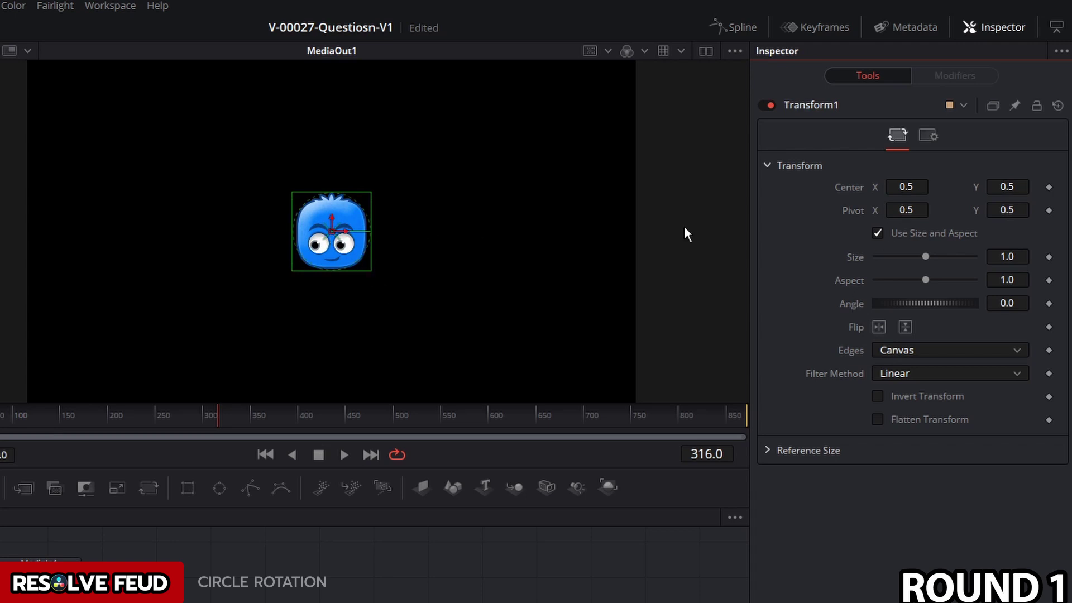
# Offset Transform1's pivot to about -1.004, -0.039 and its center to about 1.911, 1.0, and test the rotation around that pivot
pyautogui.moveTo(331, 231); pyautogui.dragTo(212, 274)
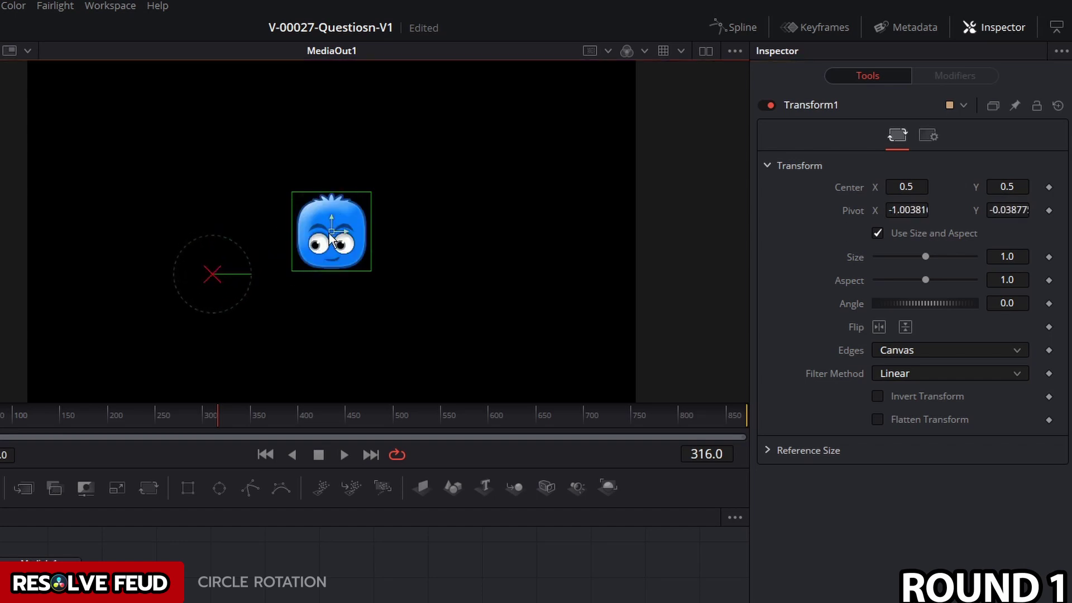
pyautogui.moveTo(328, 235); pyautogui.dragTo(440, 196)
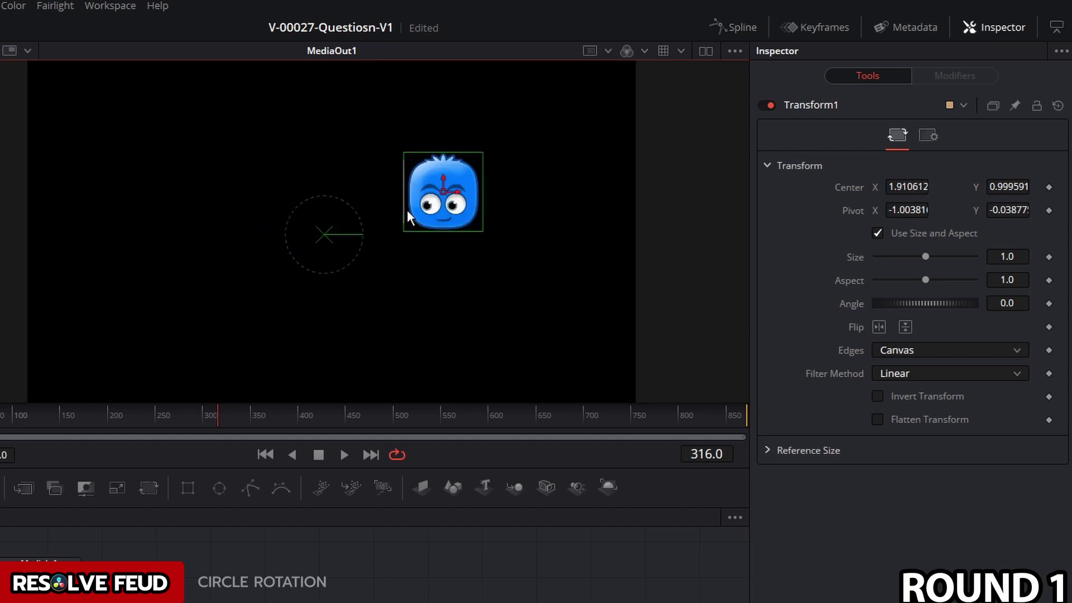
pyautogui.moveTo(948, 304); pyautogui.dragTo(943, 280)
# Set Transform1's angle to 0 at frame 0 and keyframe it
pyautogui.moveTo(55, 417); pyautogui.dragTo(0, 417)
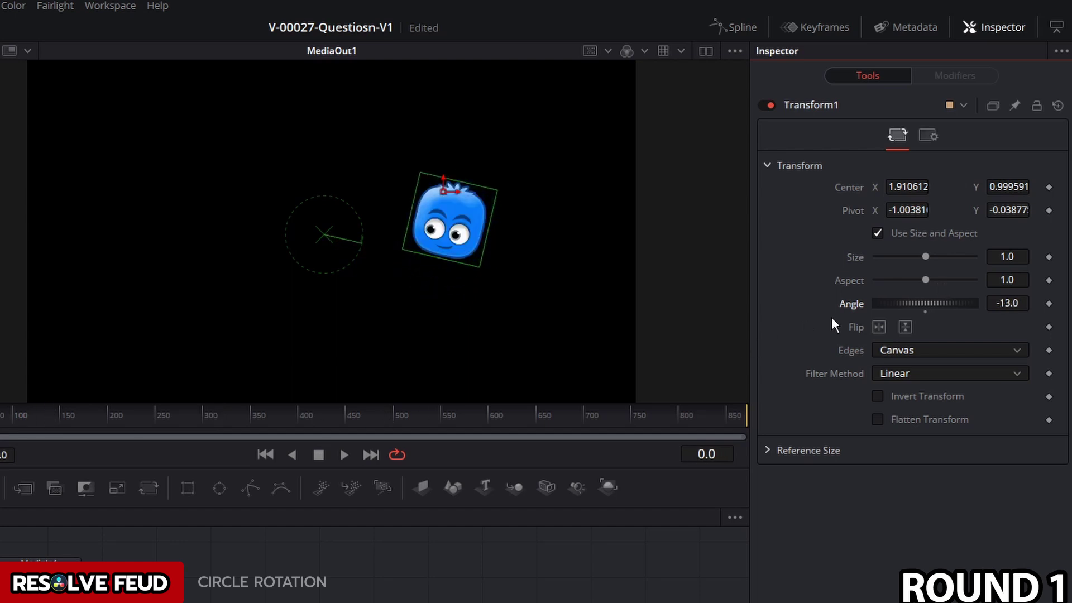
pyautogui.click(998, 304)
pyautogui.write('0')
pyautogui.press('Return')
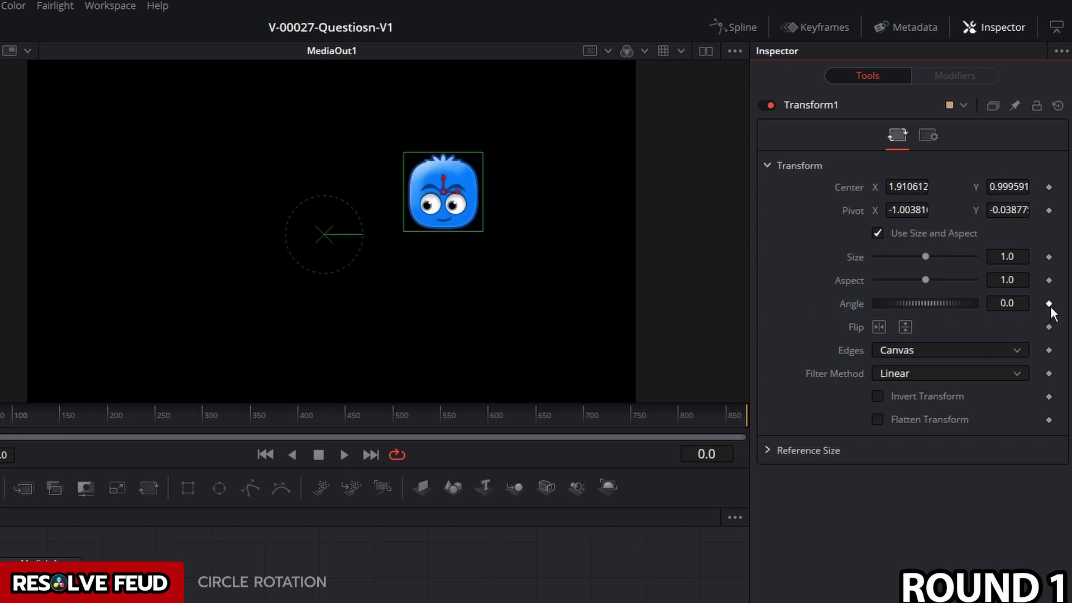
pyautogui.click(1049, 305)
# Keyframe Transform1's angle at frame 399 with the value 360*4 and play the orbit from frame 0
pyautogui.click(297, 420)
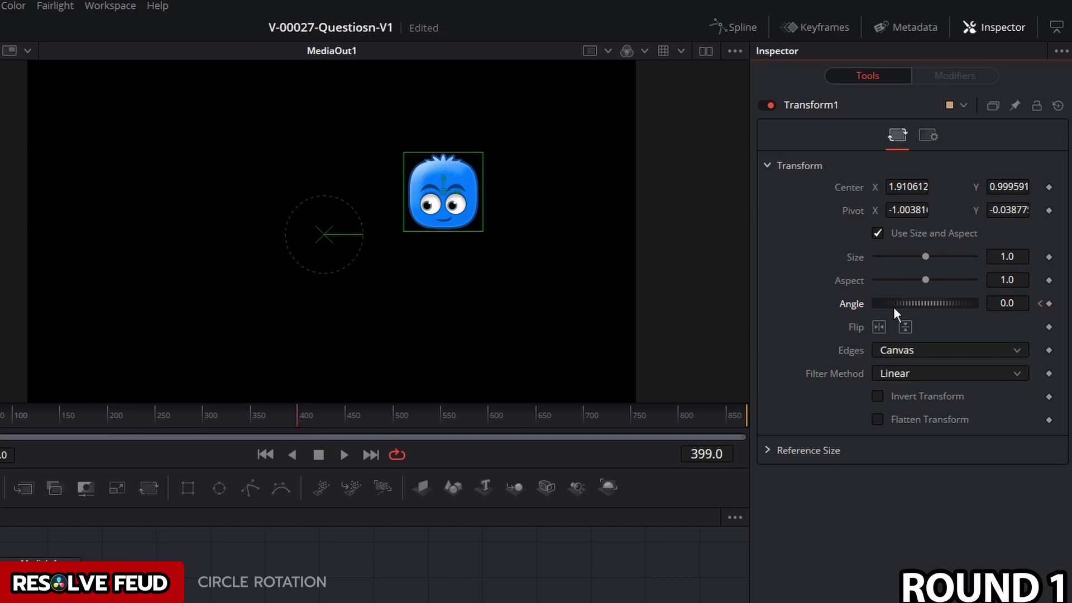
pyautogui.click(996, 304)
pyautogui.write('360')
pyautogui.press('Return')
pyautogui.click(1015, 303)
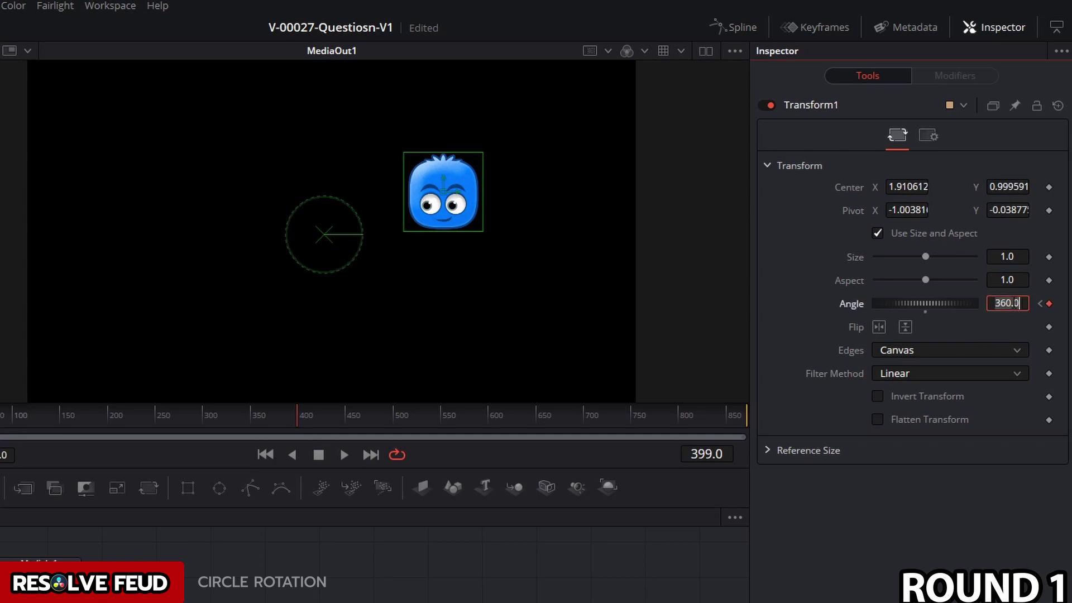
pyautogui.press('BackSpace')
pyautogui.write('360*4')
pyautogui.click(905, 187)
pyautogui.click(1011, 327)
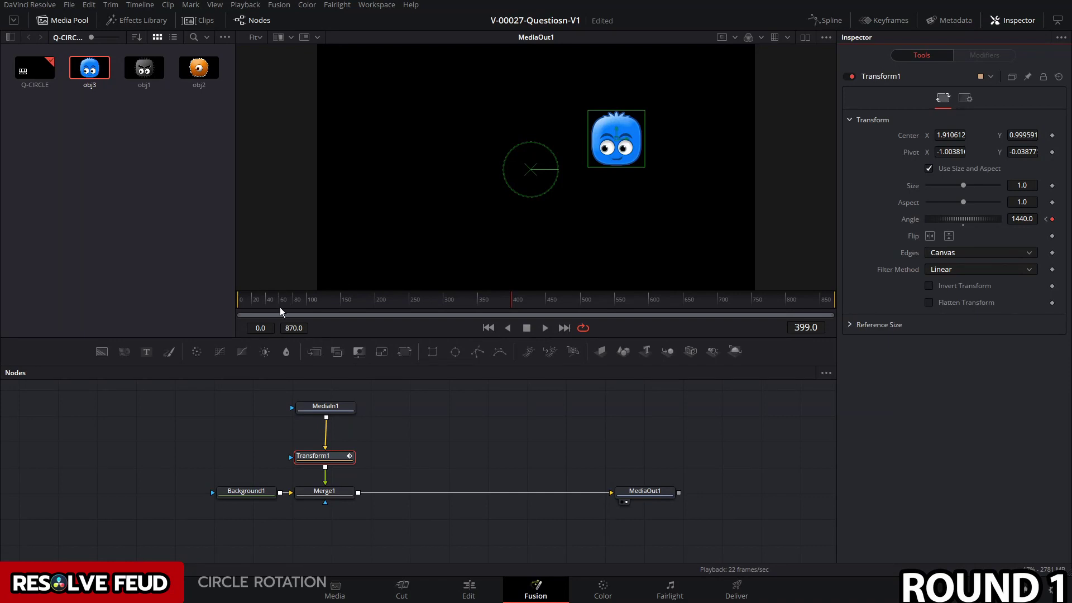
pyautogui.click(240, 301)
pyautogui.press('space')
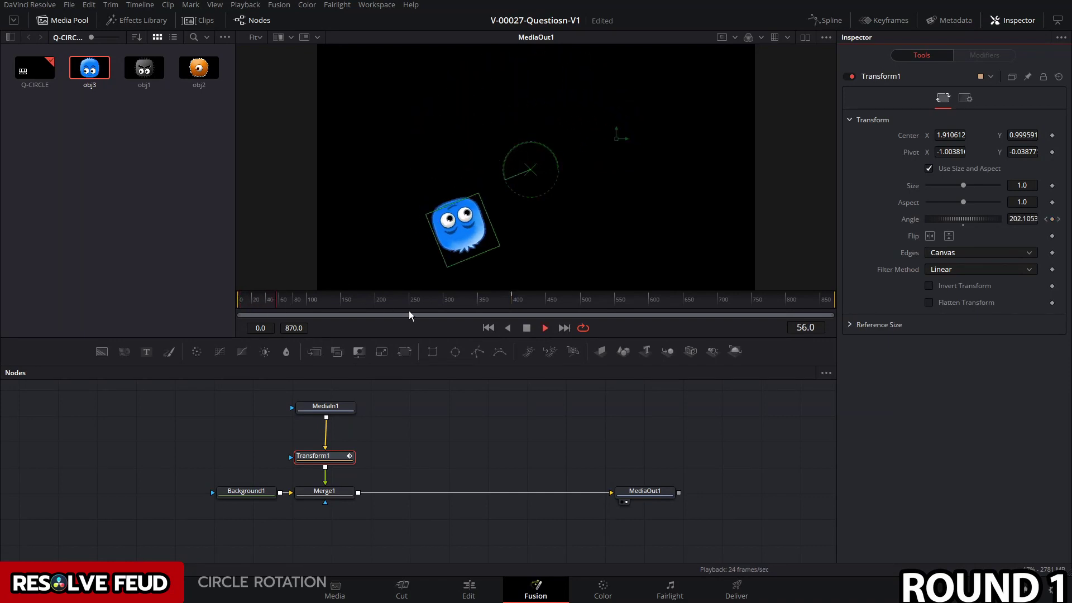
pyautogui.press('space')
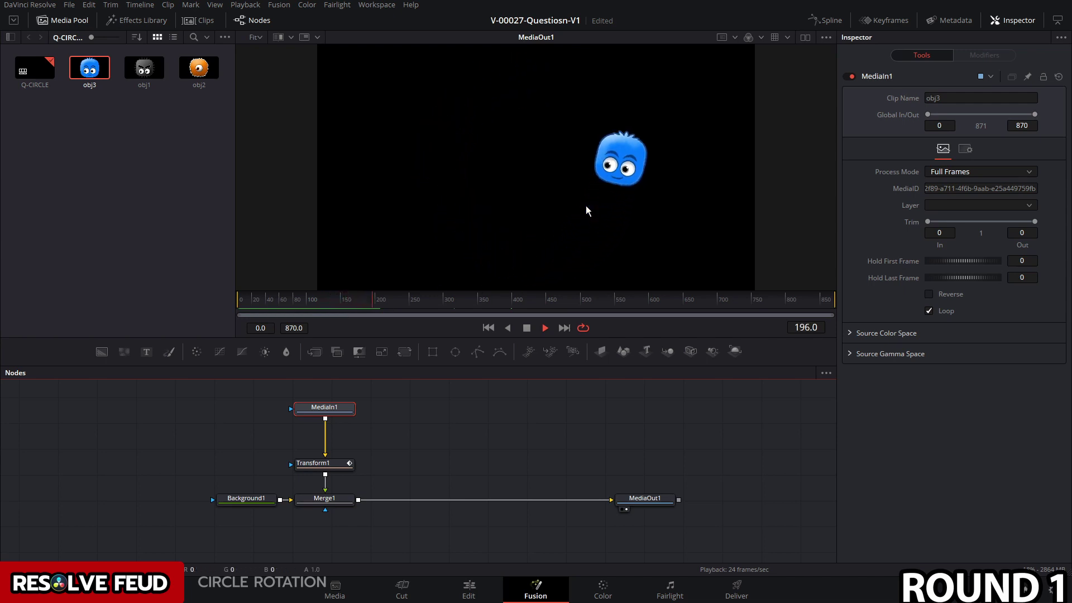
pyautogui.press('space')
# Insert a second Transform directly after MediaIn1 and keyframe its angle of 0 at frame 0
pyautogui.moveTo(337, 311); pyautogui.dragTo(215, 304)
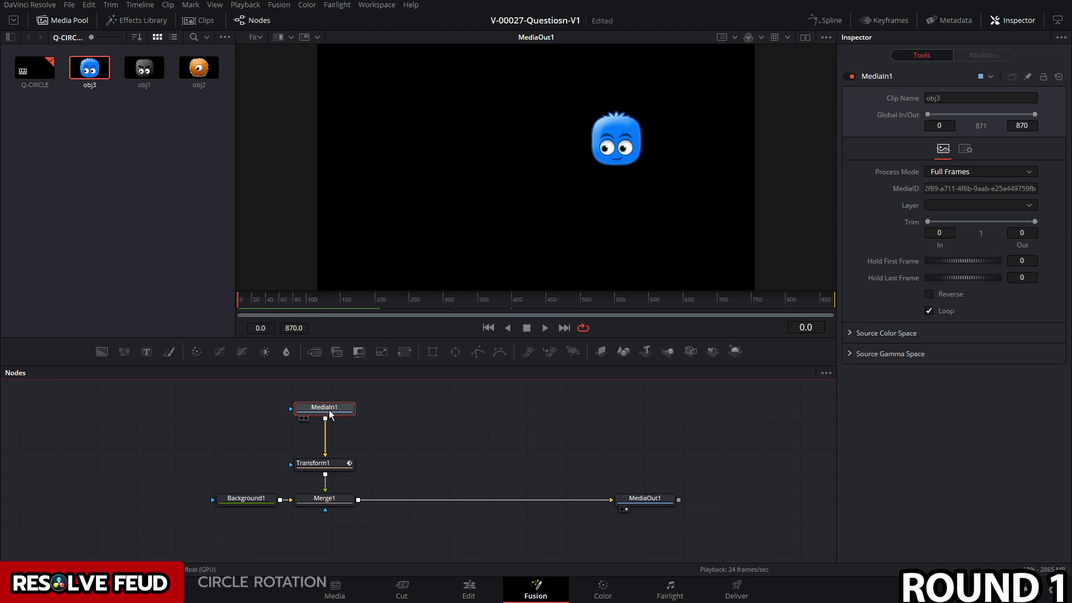
pyautogui.click(404, 351)
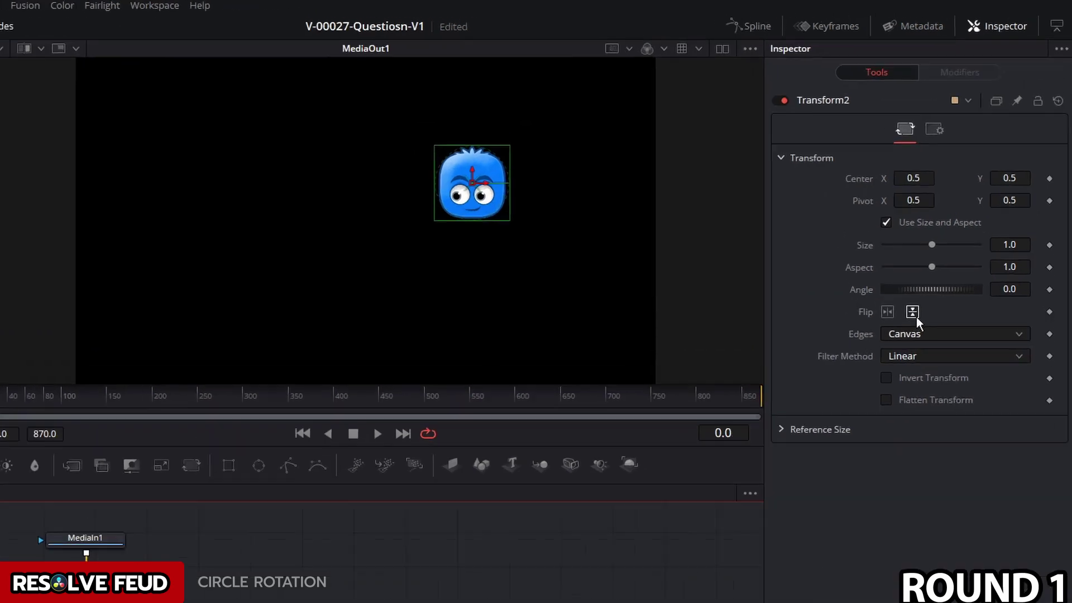
pyautogui.click(1052, 219)
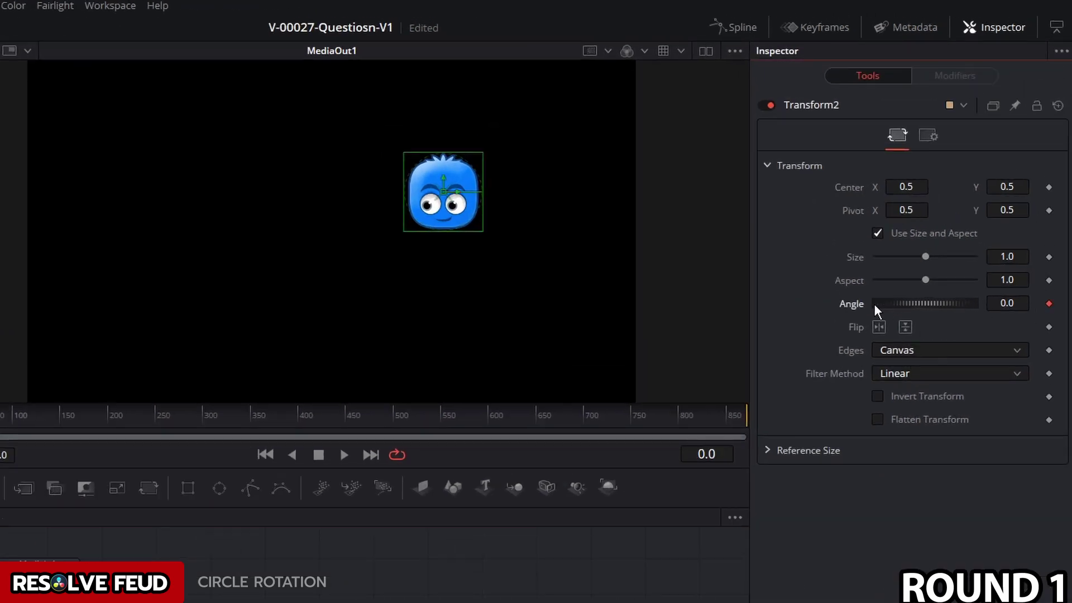
# Keyframe Transform2's angle at frame 402 with the value -360*4 and play the final output from frame 0
pyautogui.click(300, 422)
pyautogui.click(1011, 302)
pyautogui.write('-360*4')
pyautogui.press('Return')
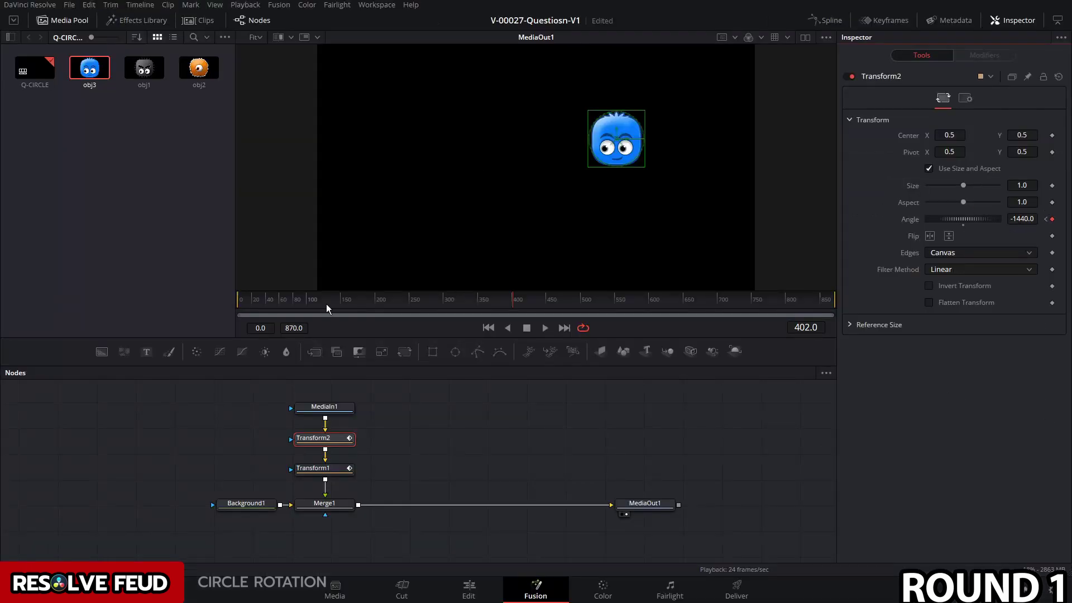
pyautogui.moveTo(326, 307); pyautogui.dragTo(237, 302)
pyautogui.click(628, 503)
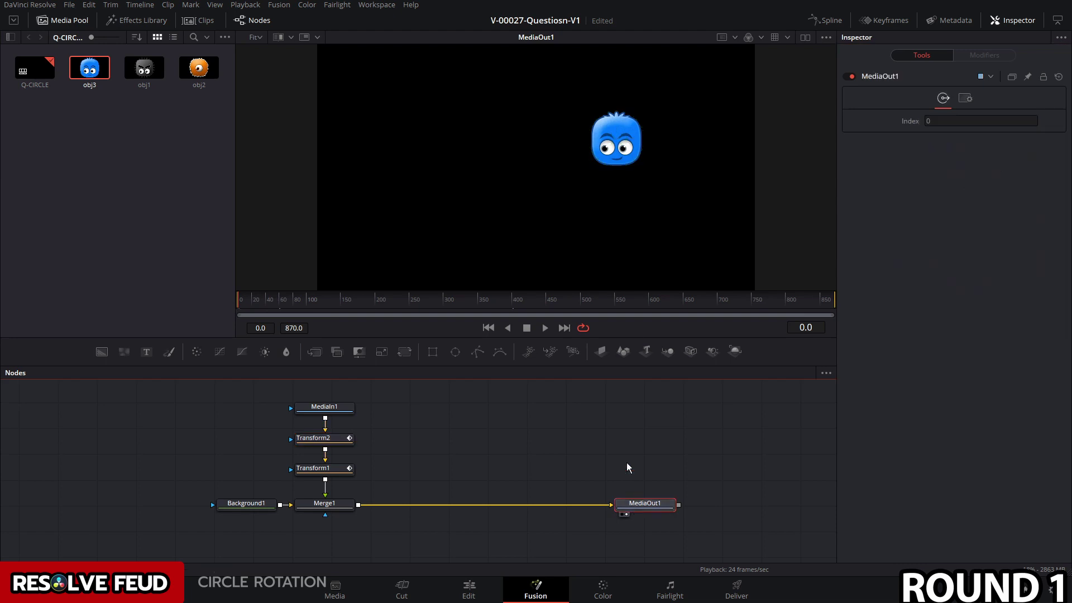
pyautogui.press('space')
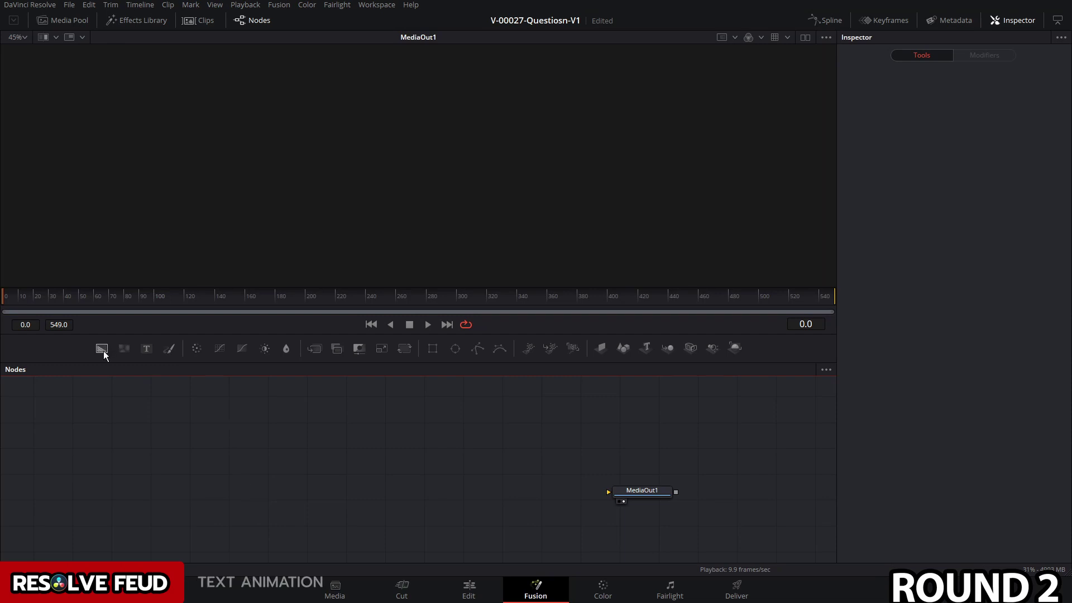
# Add a Background node connected to MediaOut1 in the text animation composition and space the two nodes far apart
pyautogui.moveTo(103, 351); pyautogui.dragTo(608, 491)
pyautogui.moveTo(304, 489); pyautogui.dragTo(221, 490)
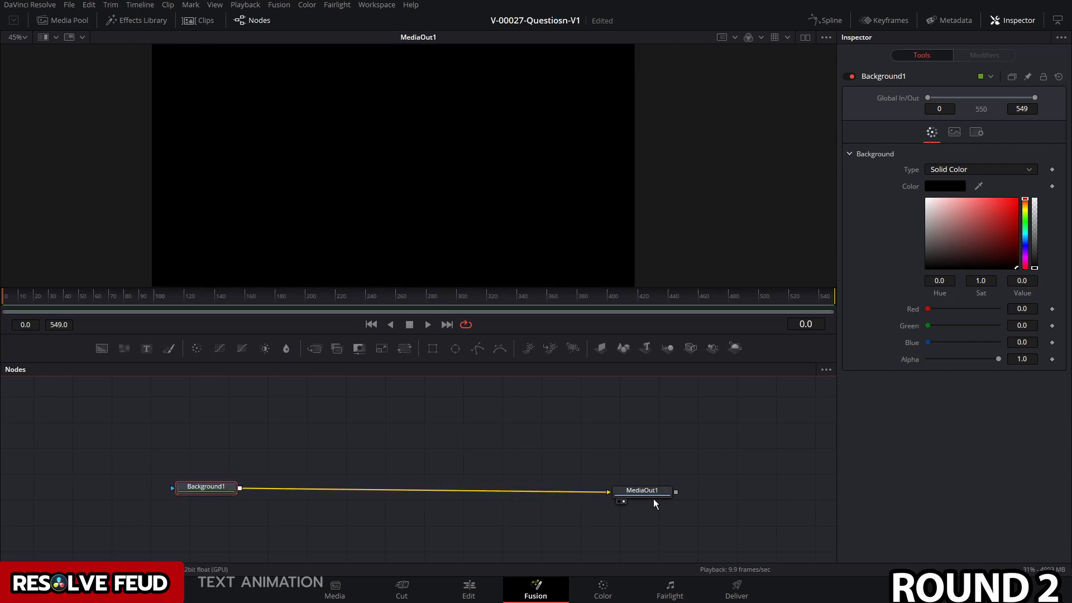
pyautogui.moveTo(653, 496); pyautogui.dragTo(678, 497)
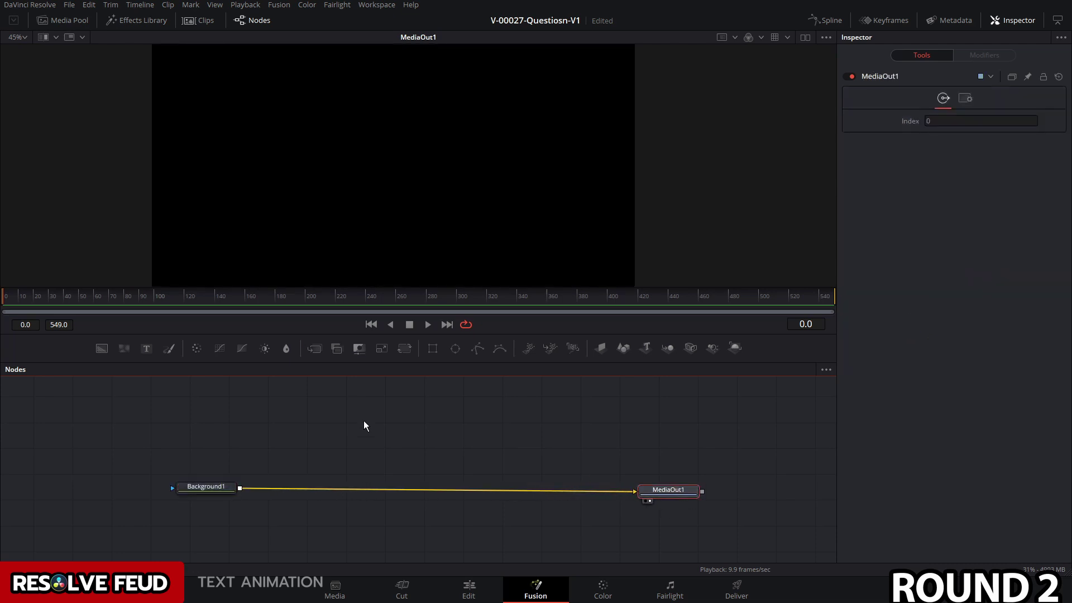
# Add a Text node merged over Background1 and place it above the merge
pyautogui.moveTo(259, 400); pyautogui.dragTo(241, 496)
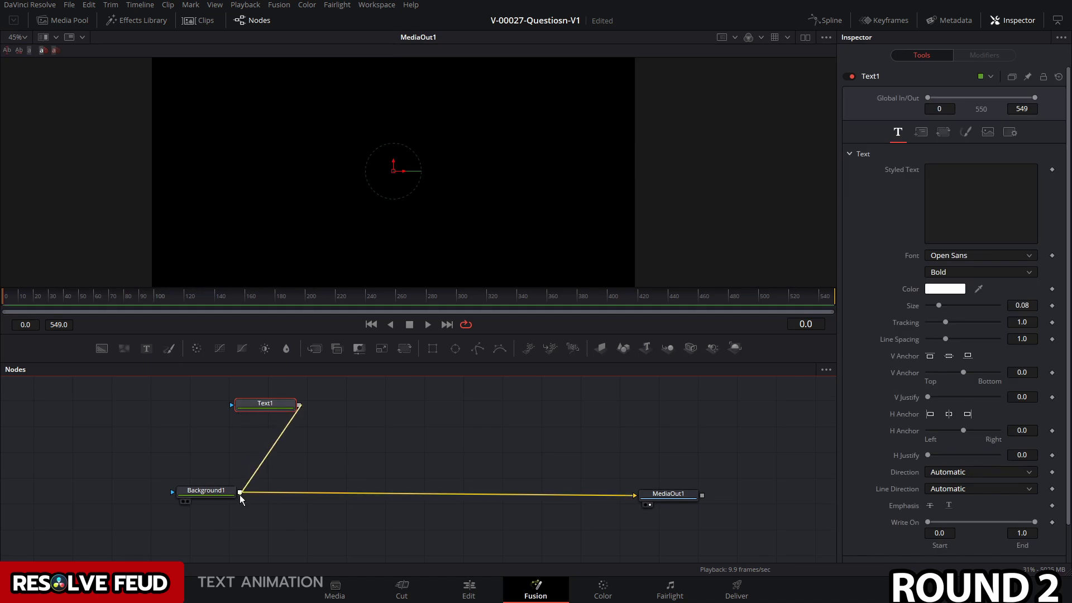
pyautogui.moveTo(271, 412); pyautogui.dragTo(283, 413)
pyautogui.click(283, 412)
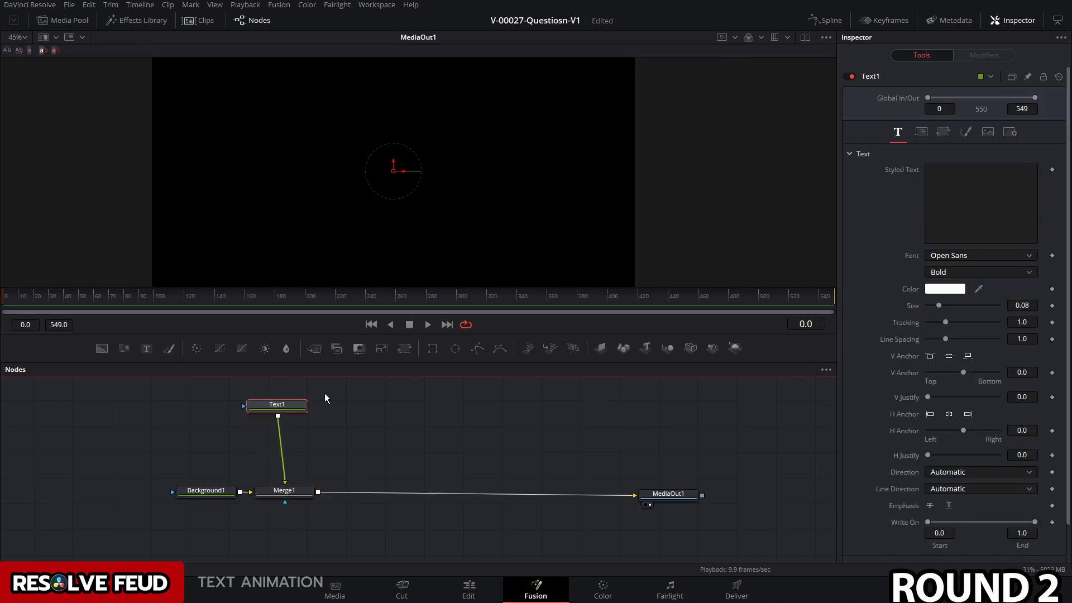
# Enter STAR as the text, set its font to Star Jedi Rounded and enlarge it to a size of about 0.228
pyautogui.click(947, 175)
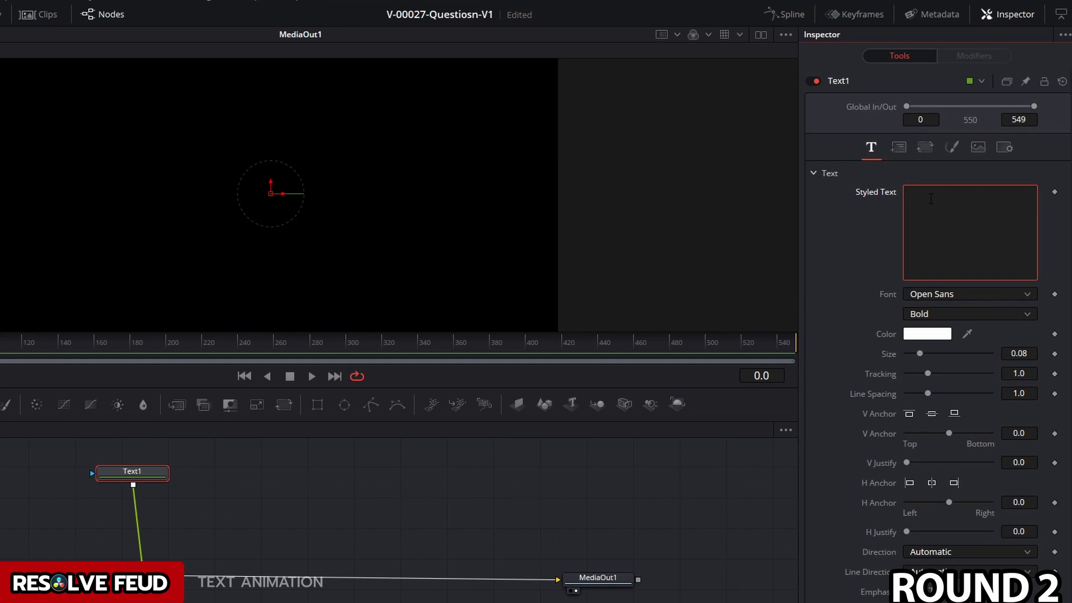
pyautogui.write('STAR')
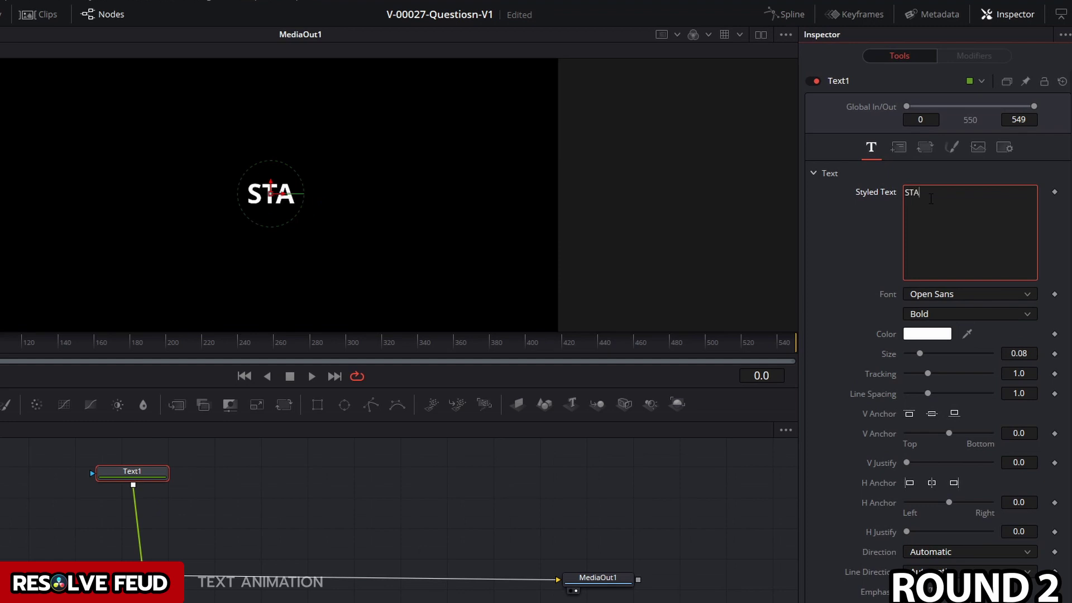
pyautogui.click(945, 293)
pyautogui.scroll(-2, 941, 390)
pyautogui.click(975, 558)
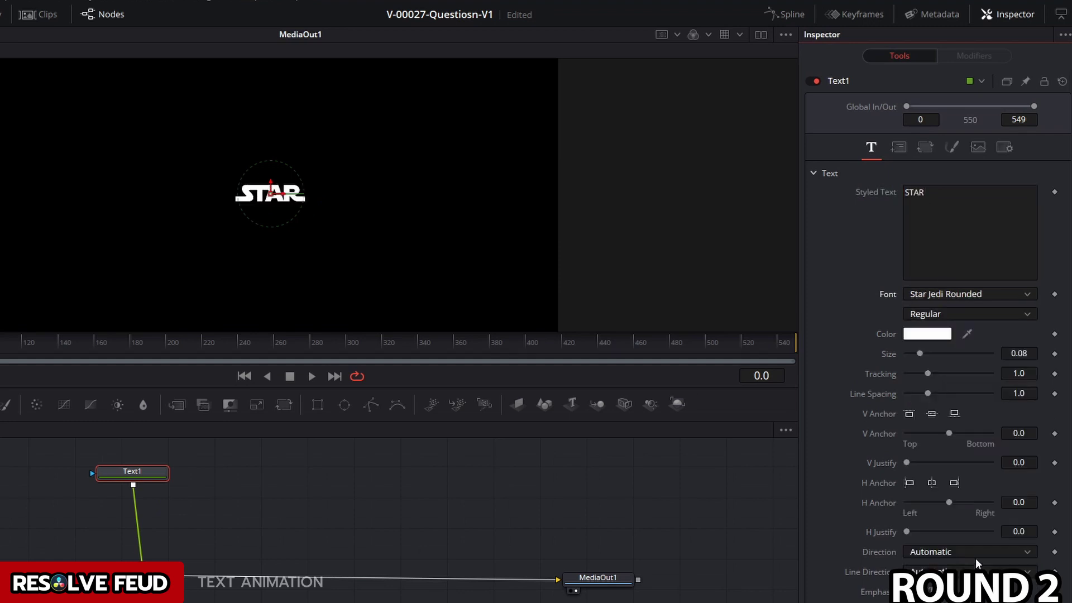
pyautogui.moveTo(919, 352); pyautogui.dragTo(945, 352)
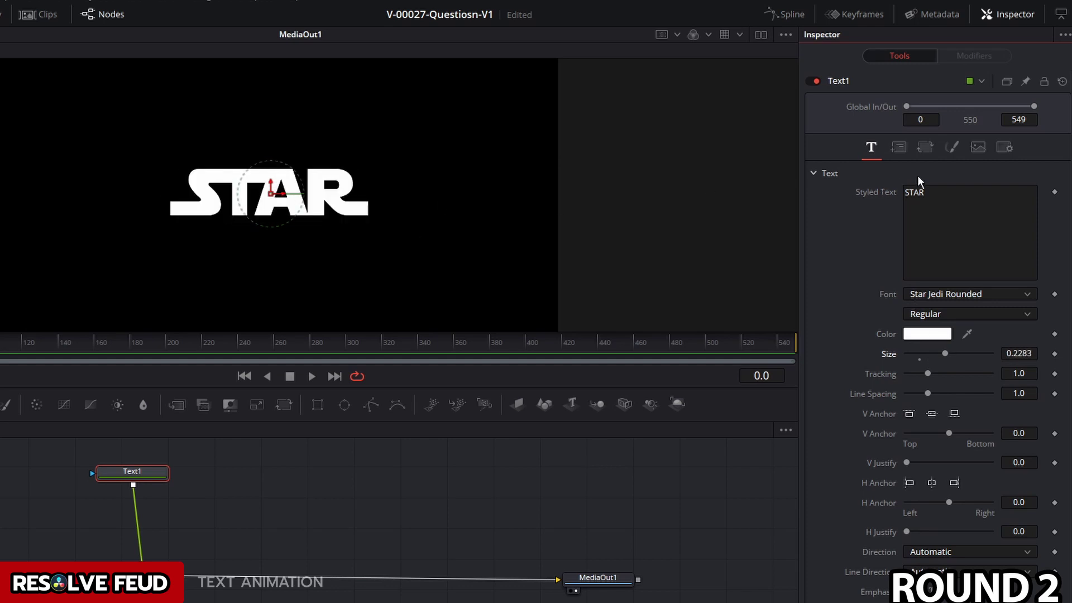
# Give the STAR text a black fill with the red outline of shading element 2 enabled, and align its node above Merge1
pyautogui.click(952, 148)
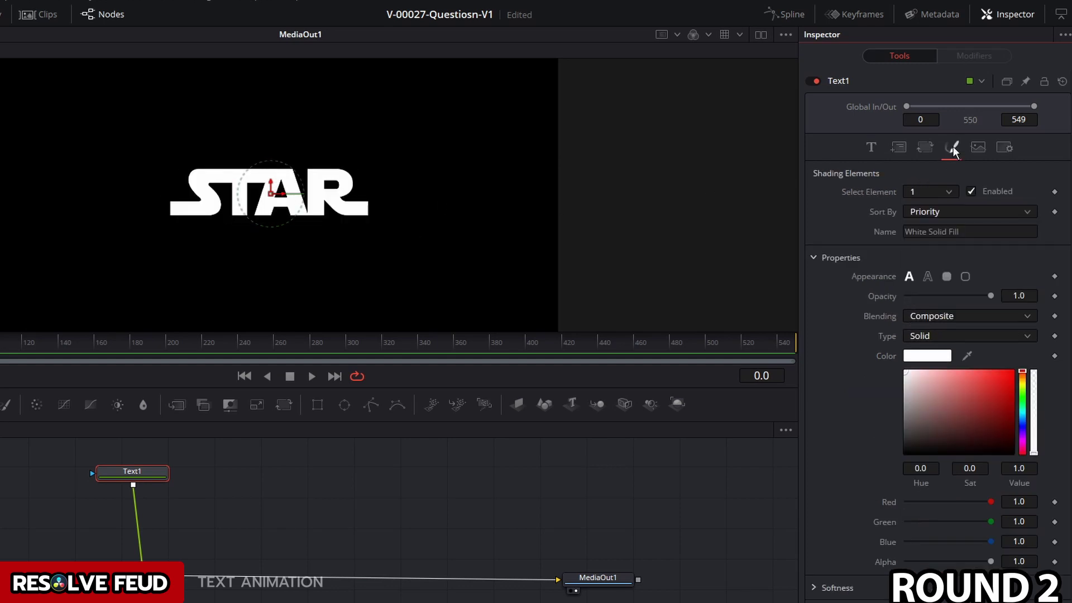
pyautogui.moveTo(927, 427); pyautogui.dragTo(893, 462)
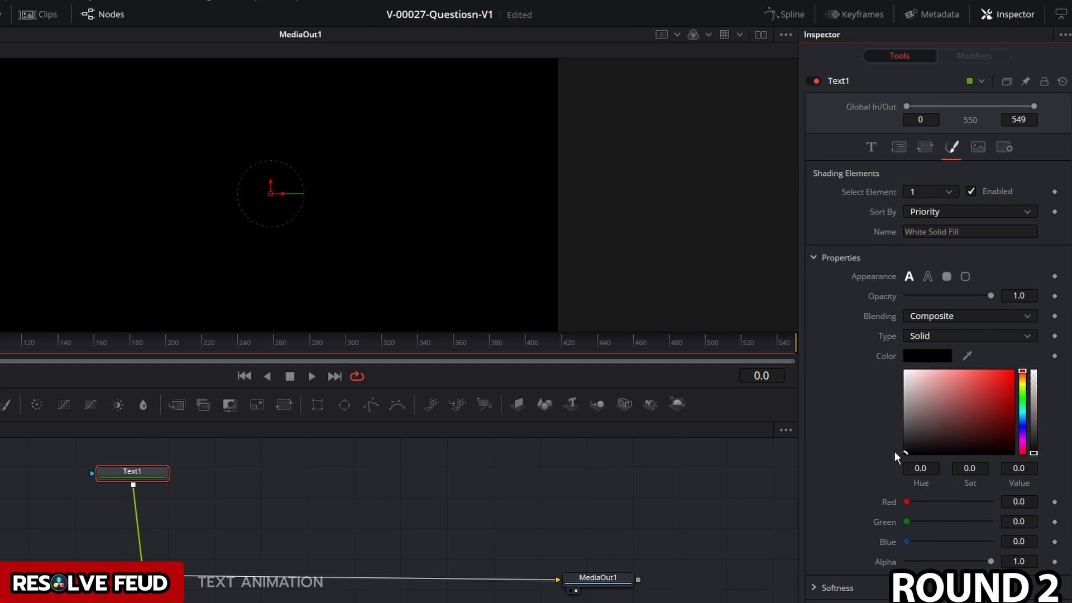
pyautogui.click(948, 192)
pyautogui.click(929, 223)
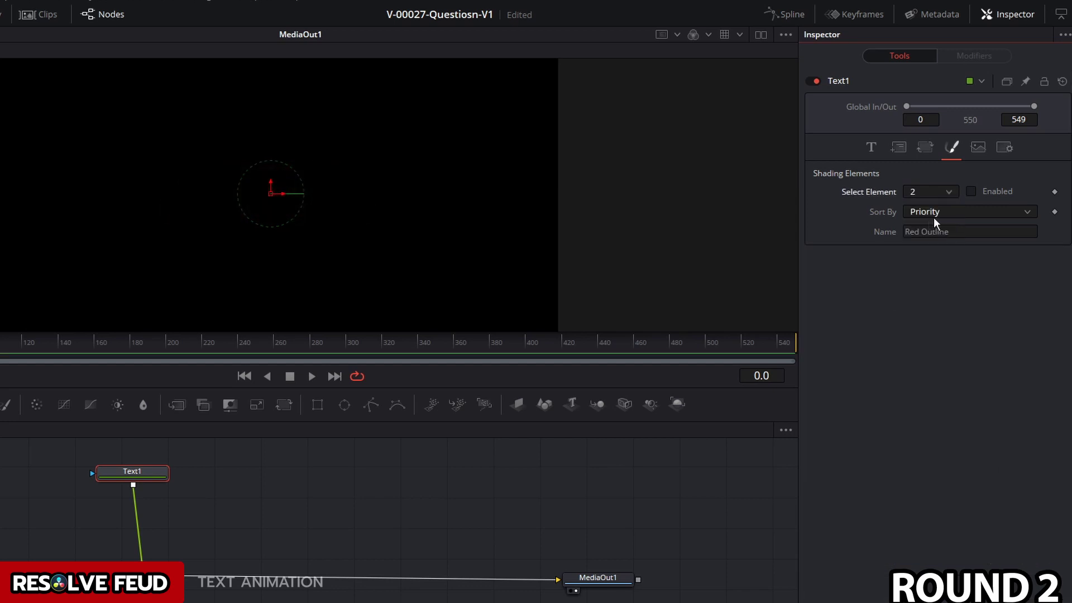
pyautogui.click(970, 192)
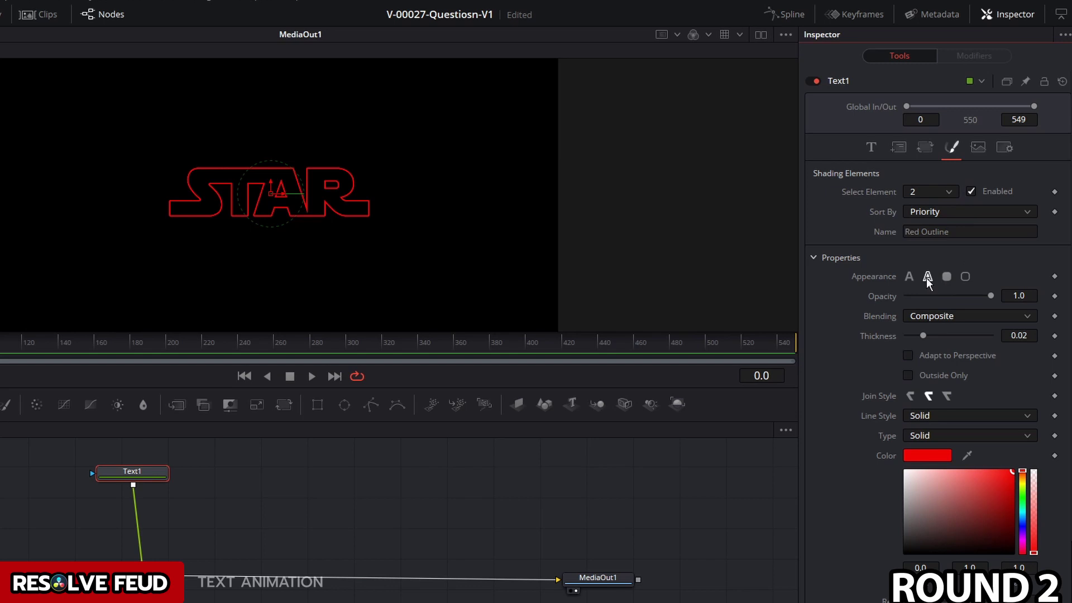
pyautogui.moveTo(943, 491); pyautogui.dragTo(1023, 461)
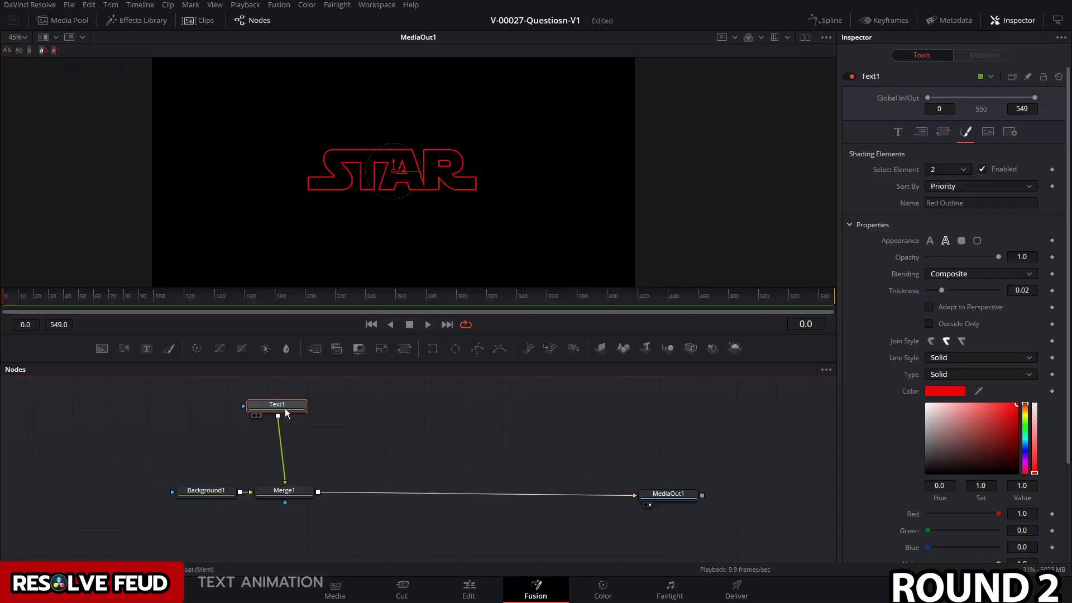
pyautogui.moveTo(286, 413); pyautogui.dragTo(292, 421)
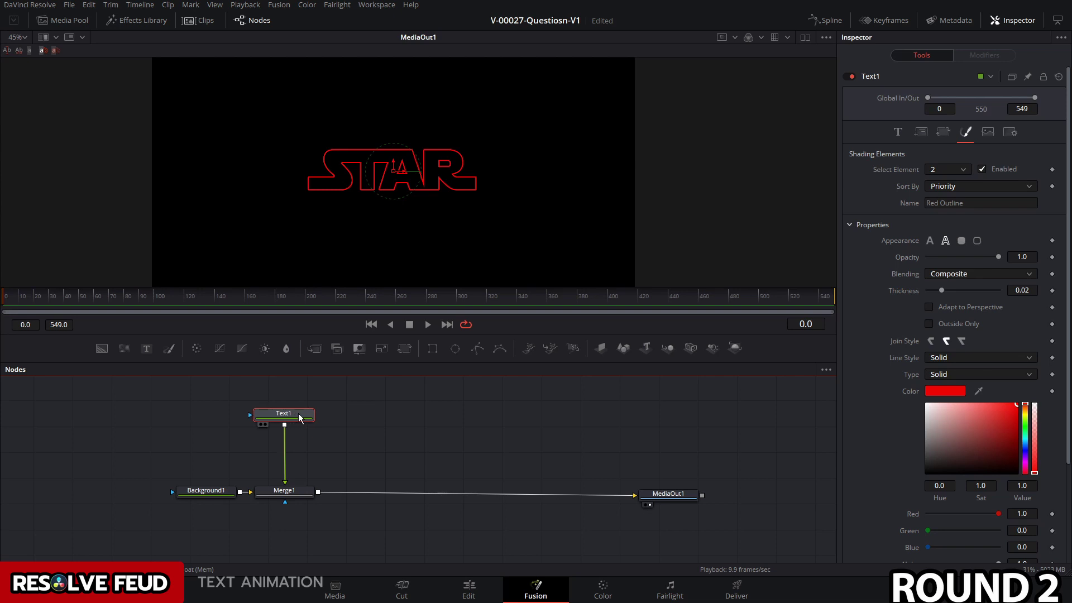
# Duplicate the STAR text node and merge the copy into the chain after Merge1, placed above its new merge
pyautogui.click(360, 411)
pyautogui.hotkey('ctrl', 'v')
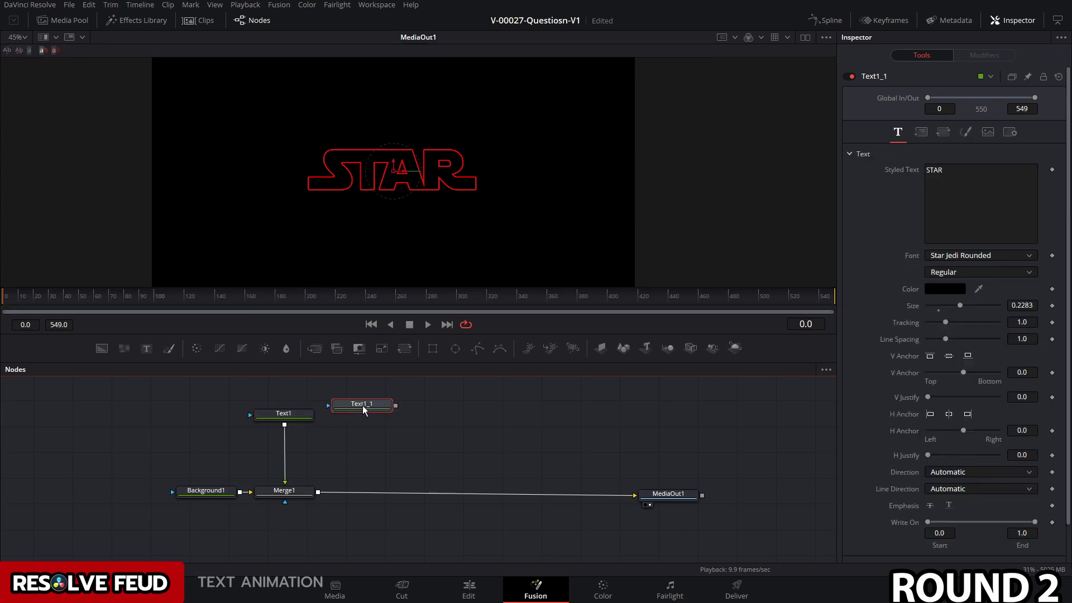
pyautogui.moveTo(362, 408); pyautogui.dragTo(320, 495)
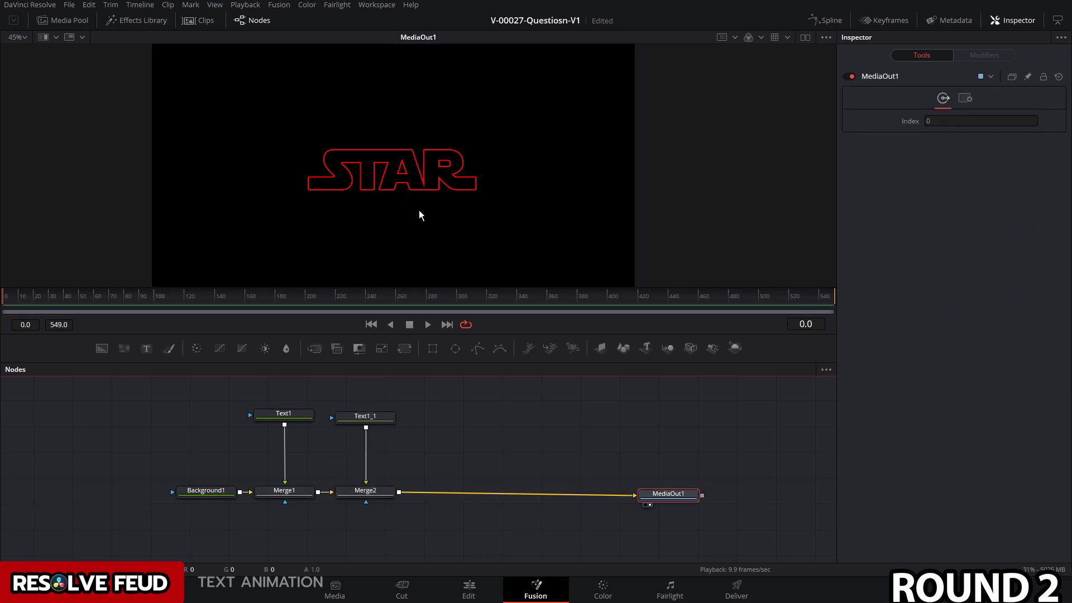
# Change the duplicated text to WARS and separate the two words vertically, with STAR above the centre and WARS below it
pyautogui.click(367, 416)
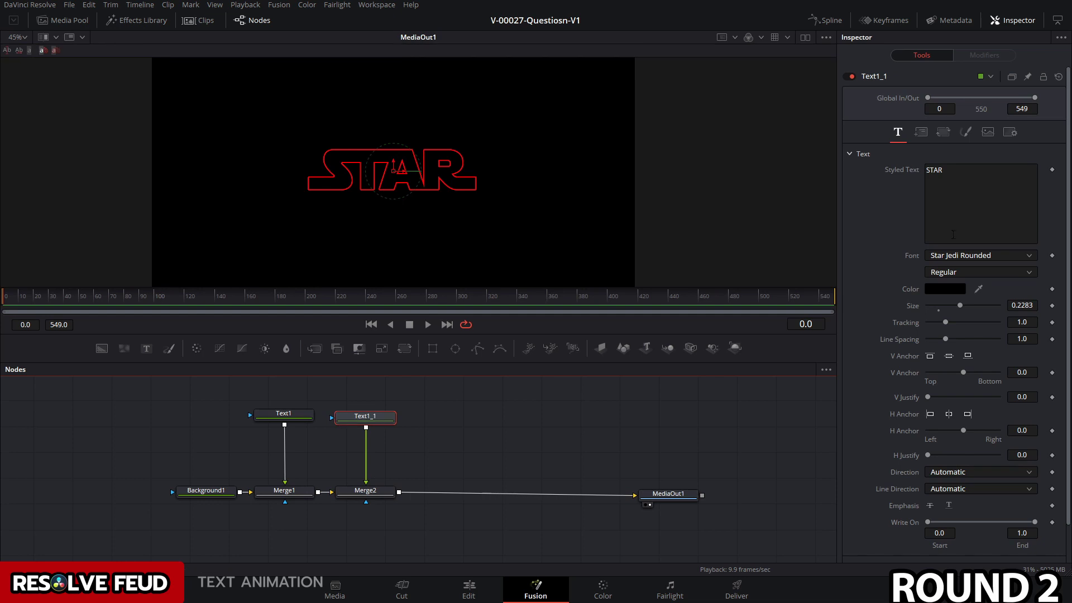
pyautogui.write('WARS')
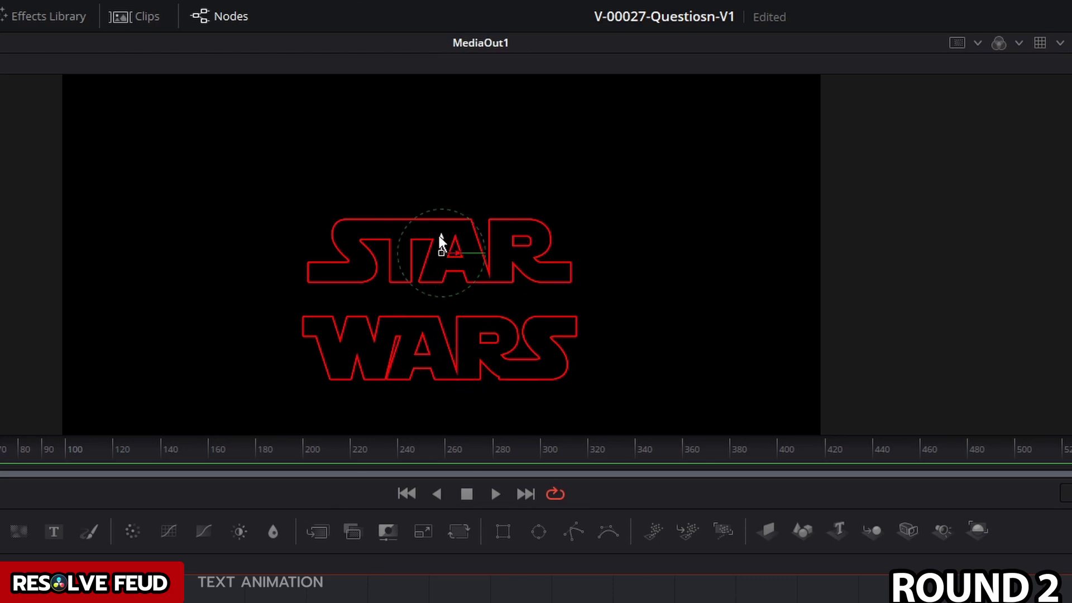
pyautogui.moveTo(440, 240); pyautogui.dragTo(440, 172)
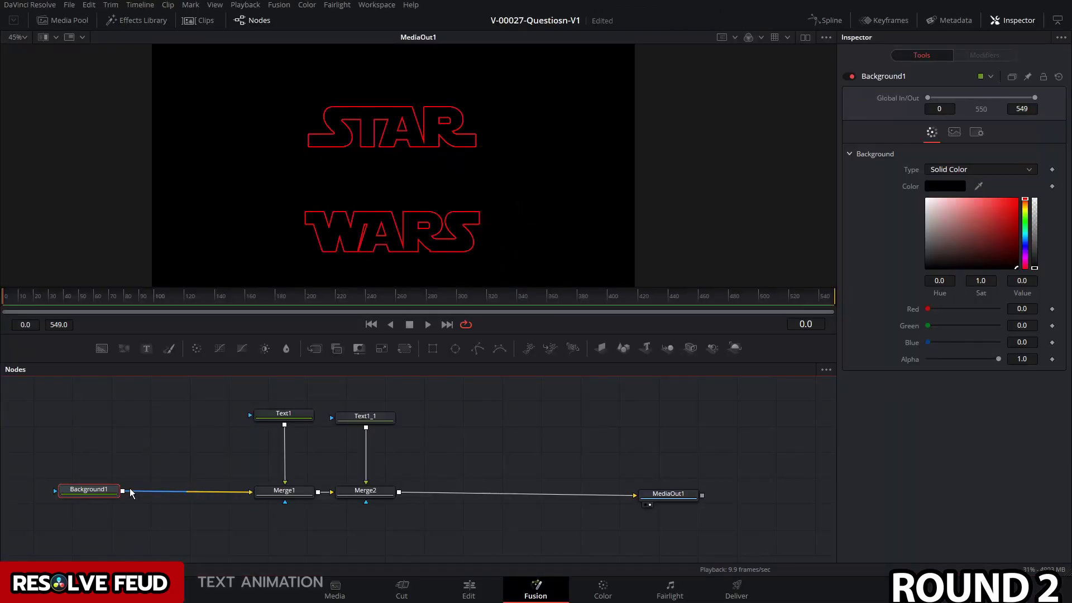
# Add a new Text node merged between Background1 and Merge1 and align it above its merge
pyautogui.click(152, 405)
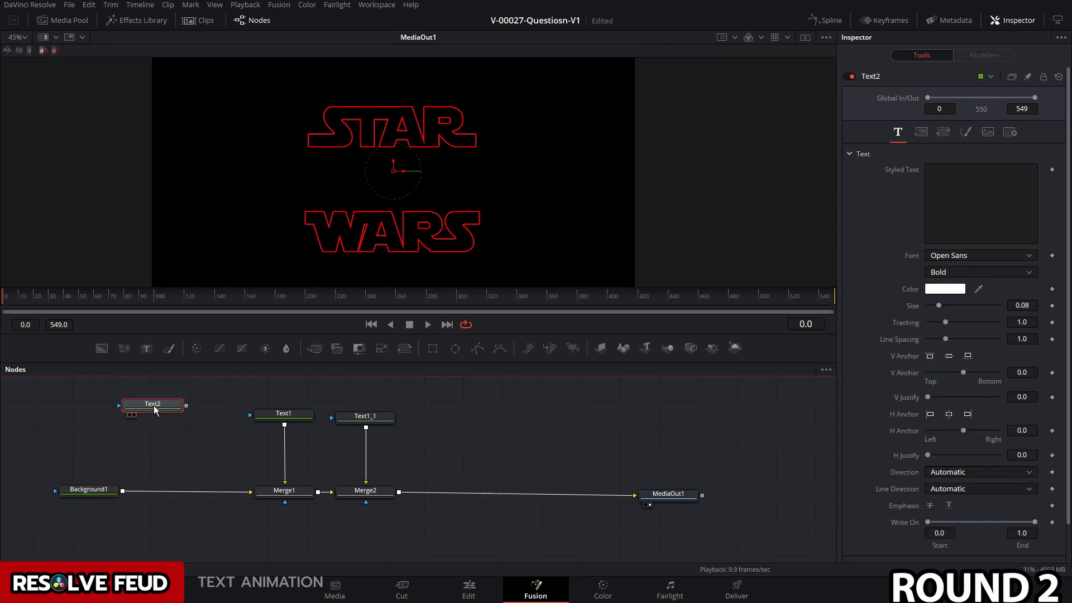
pyautogui.moveTo(187, 405); pyautogui.dragTo(122, 490)
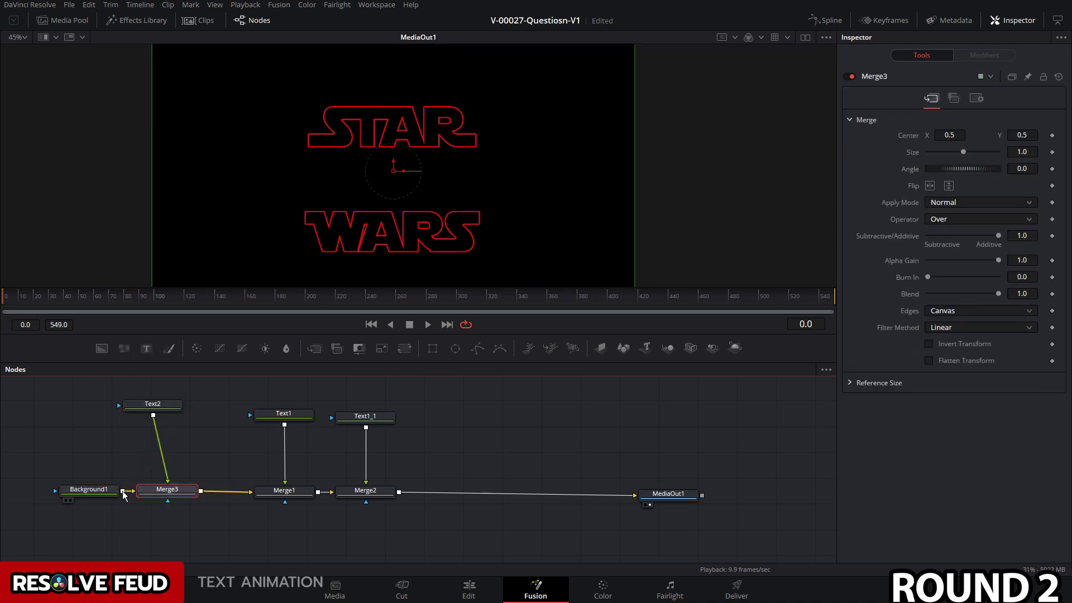
pyautogui.moveTo(152, 404); pyautogui.dragTo(166, 419)
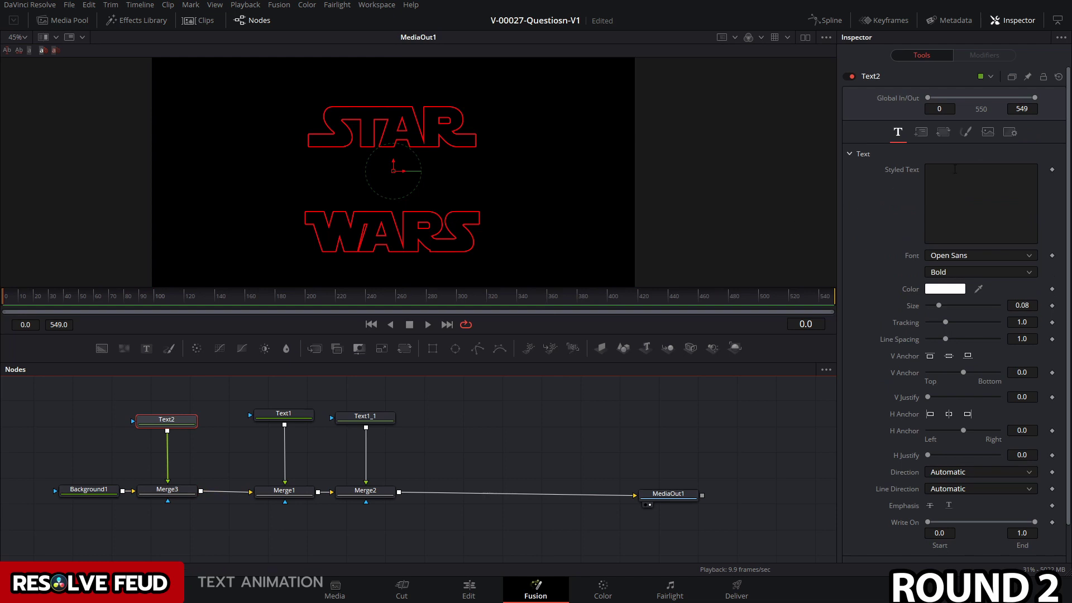
# Enter ANIMATION as the new node's text and enlarge it to a size of about 0.098
pyautogui.click(956, 170)
pyautogui.write('ANIMATION')
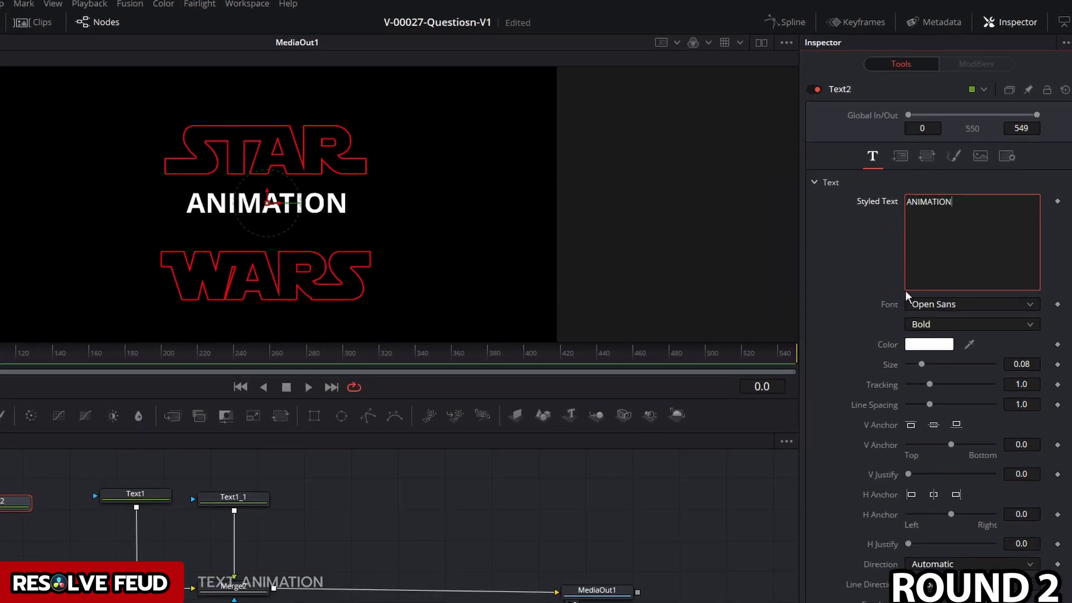
pyautogui.moveTo(921, 364); pyautogui.dragTo(926, 370)
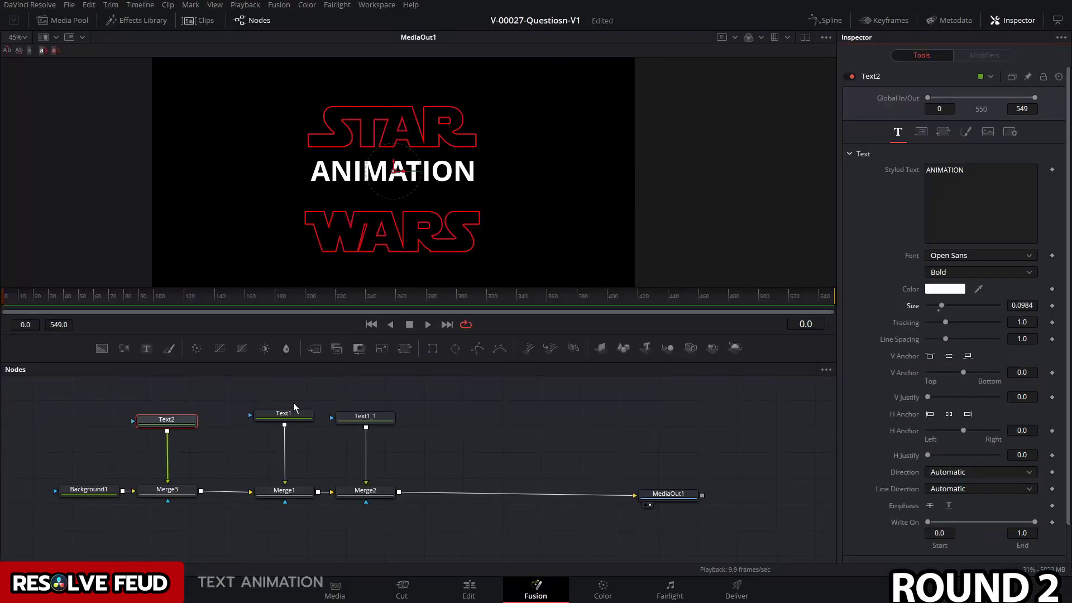
# Bring STAR down to a centre Y of about 0.638 and WARS up to about 0.348, closely framing ANIMATION
pyautogui.click(294, 411)
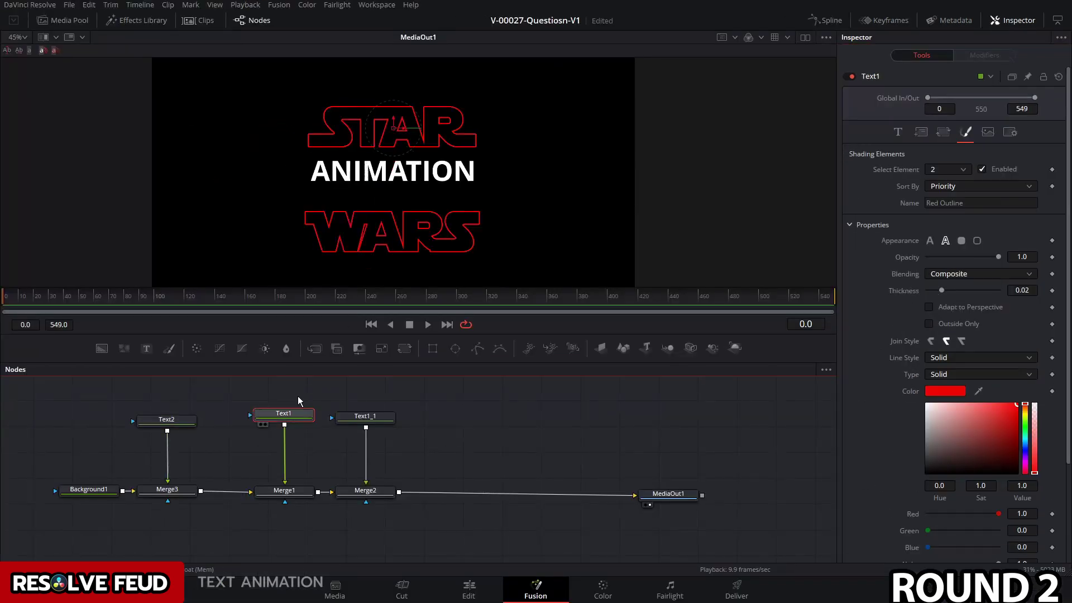
pyautogui.moveTo(393, 121); pyautogui.dragTo(393, 127)
pyautogui.click(372, 417)
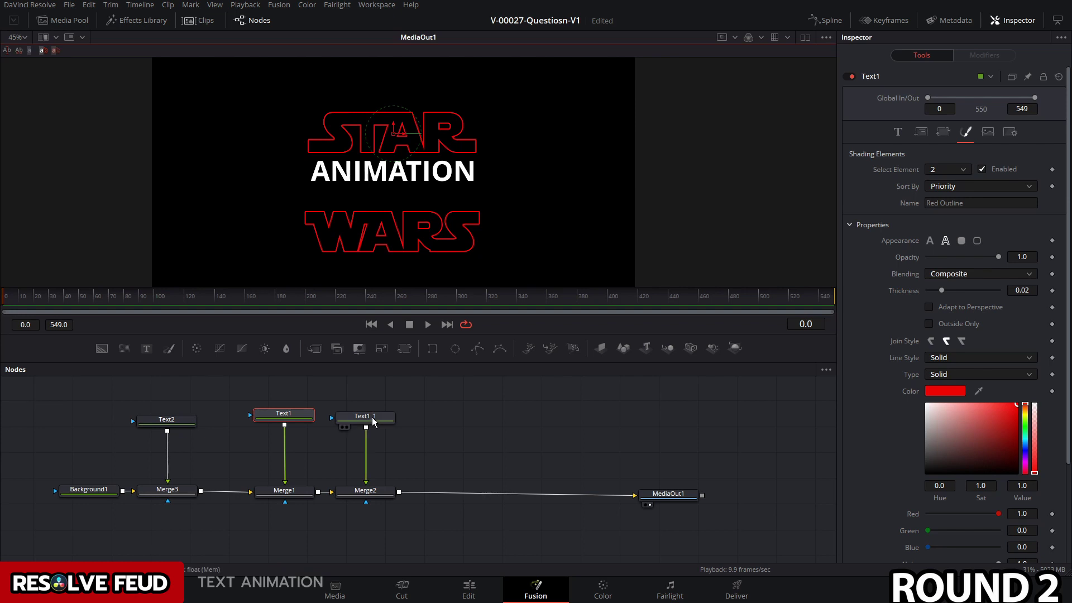
pyautogui.moveTo(394, 231); pyautogui.dragTo(392, 204)
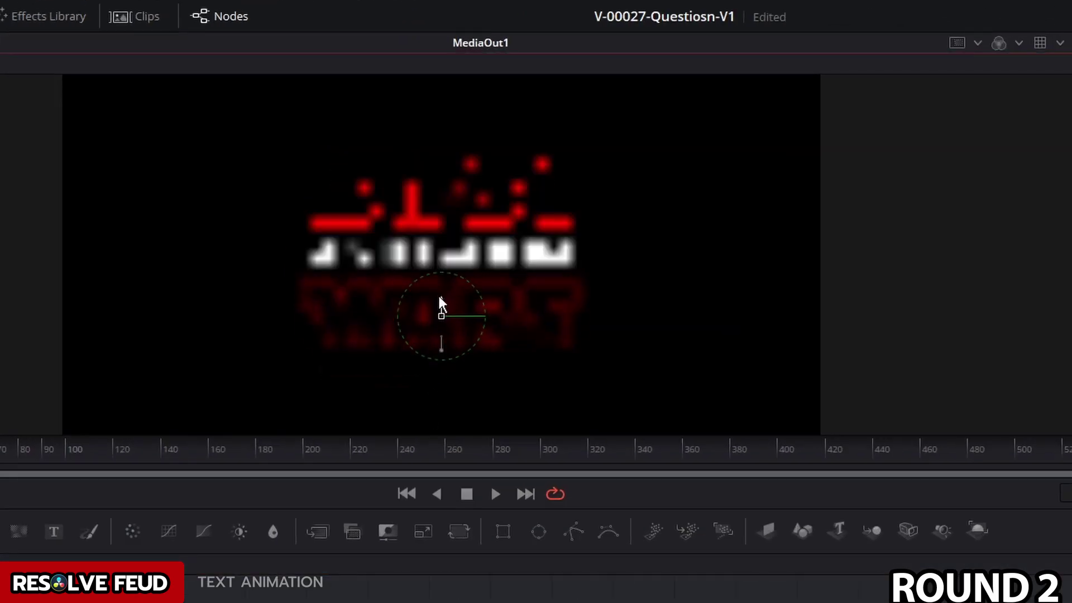
pyautogui.moveTo(441, 304); pyautogui.dragTo(442, 304)
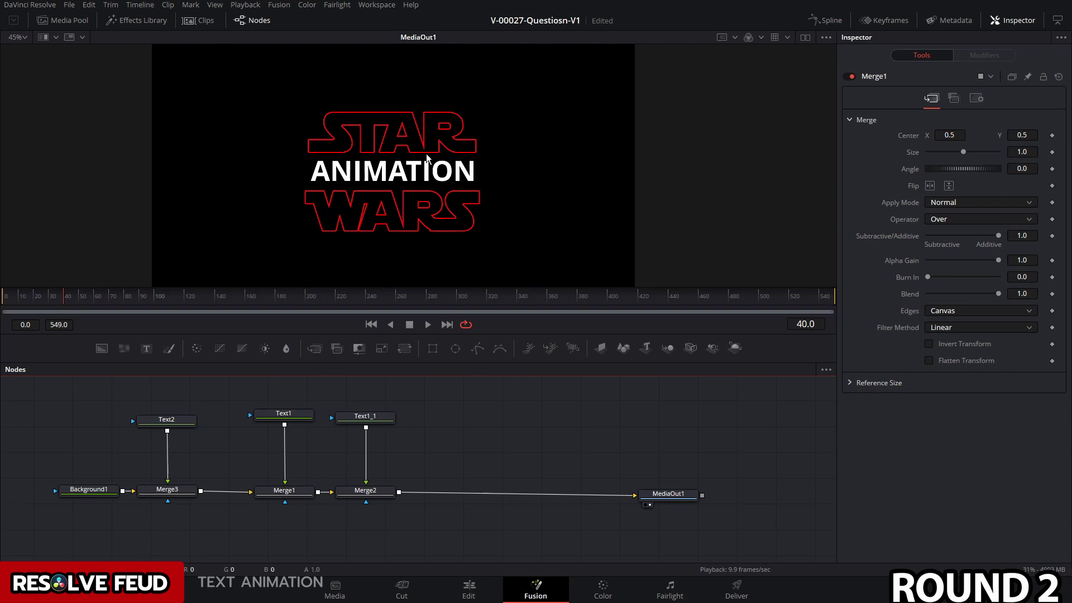
# Keyframe the layout Center of both the STAR and WARS text nodes at frame 40
pyautogui.click(283, 413)
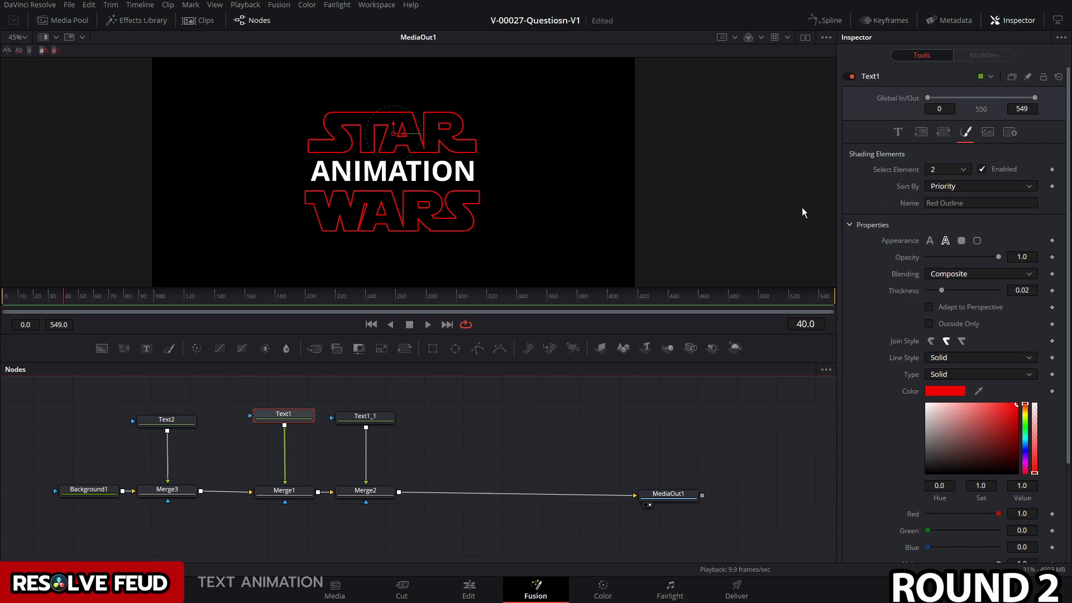
pyautogui.click(920, 132)
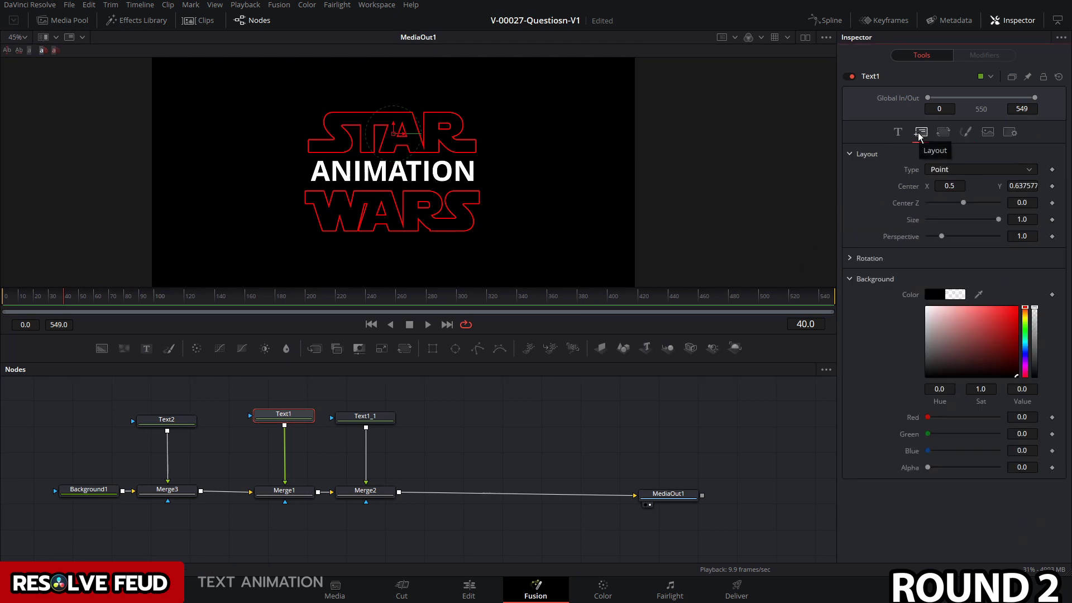
pyautogui.click(1052, 187)
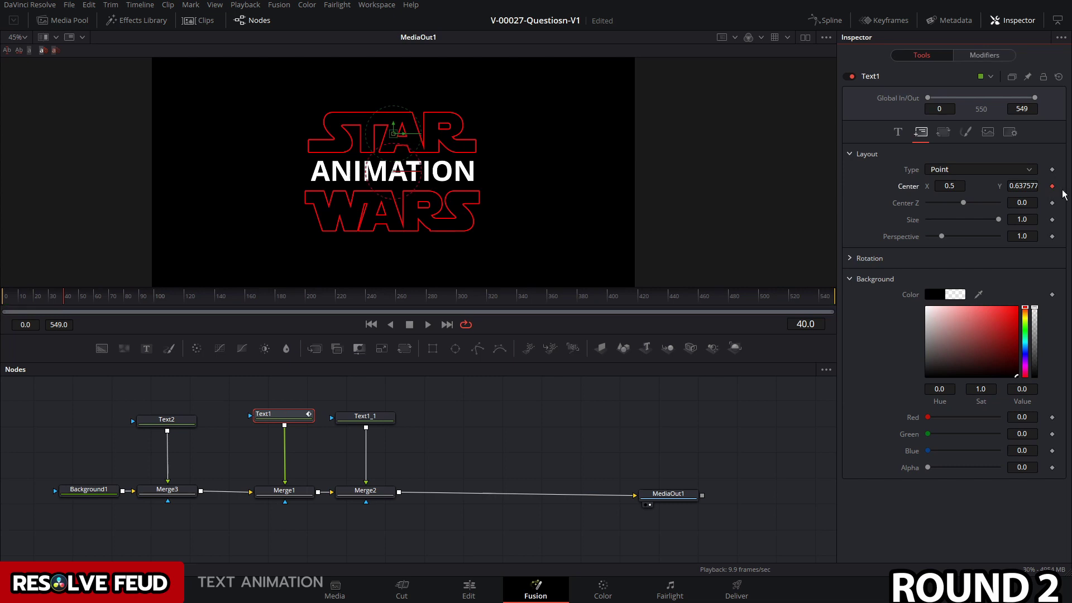
pyautogui.click(374, 417)
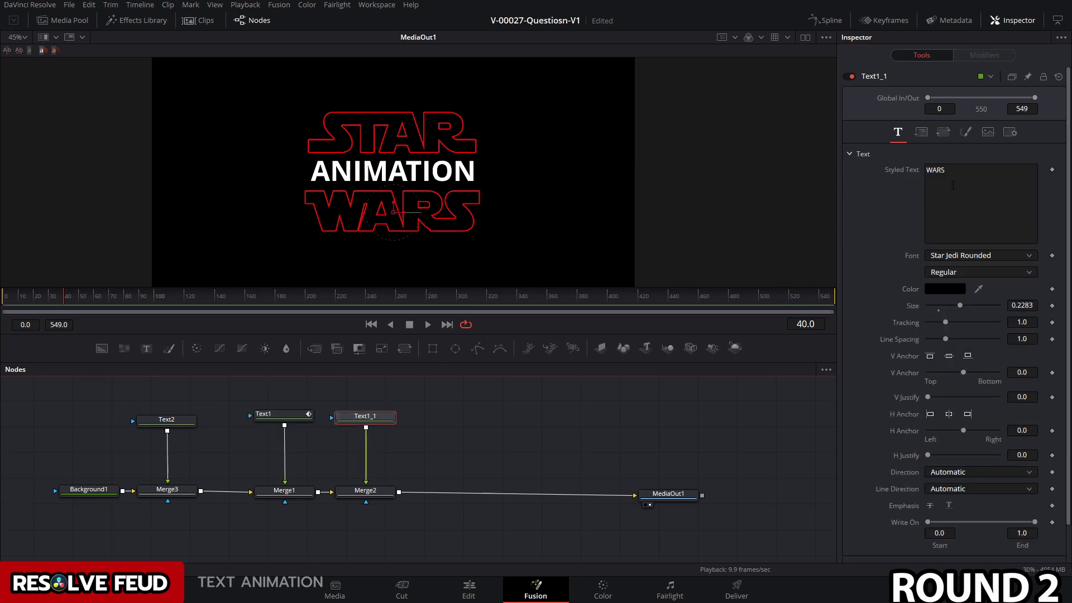
pyautogui.click(920, 132)
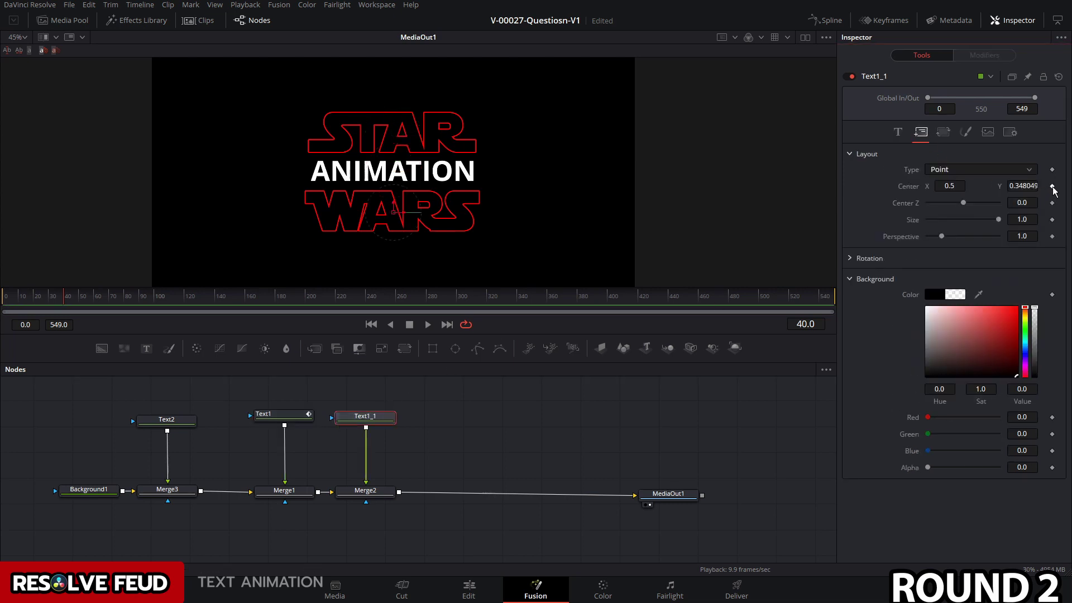
pyautogui.click(1052, 186)
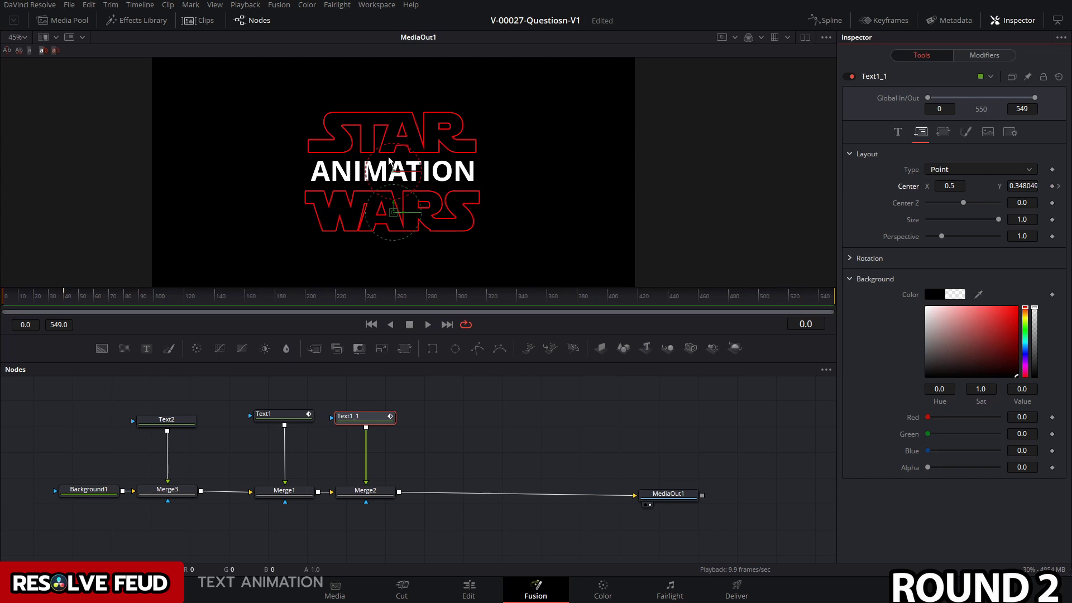
# At frame 0, display the viewer guides and move WARS straight up until its top edge meets the horizontal centre line
pyautogui.click(479, 173)
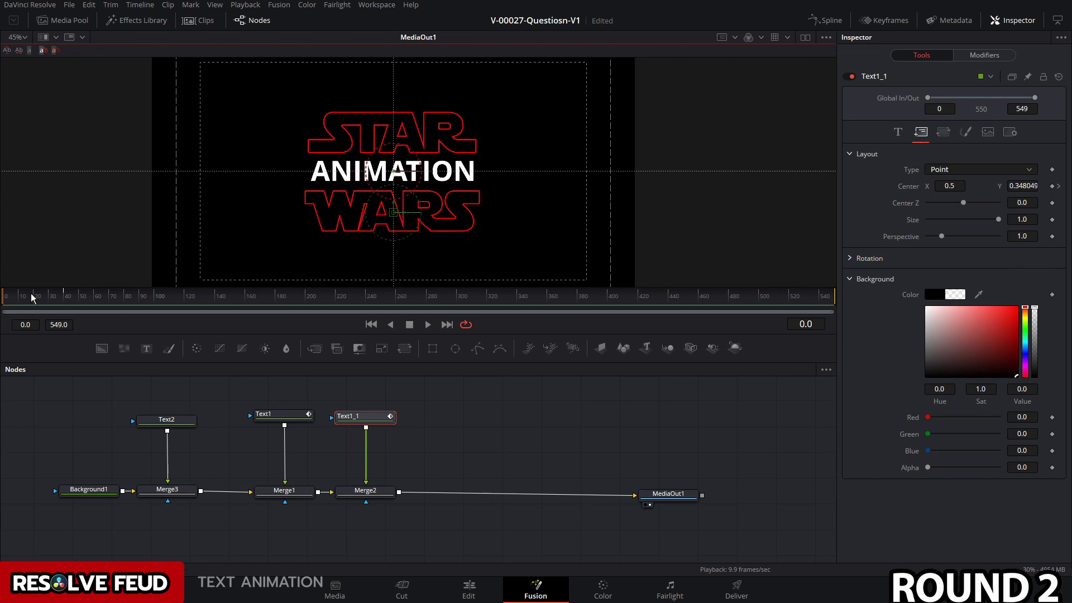
pyautogui.scroll(5, 393, 228)
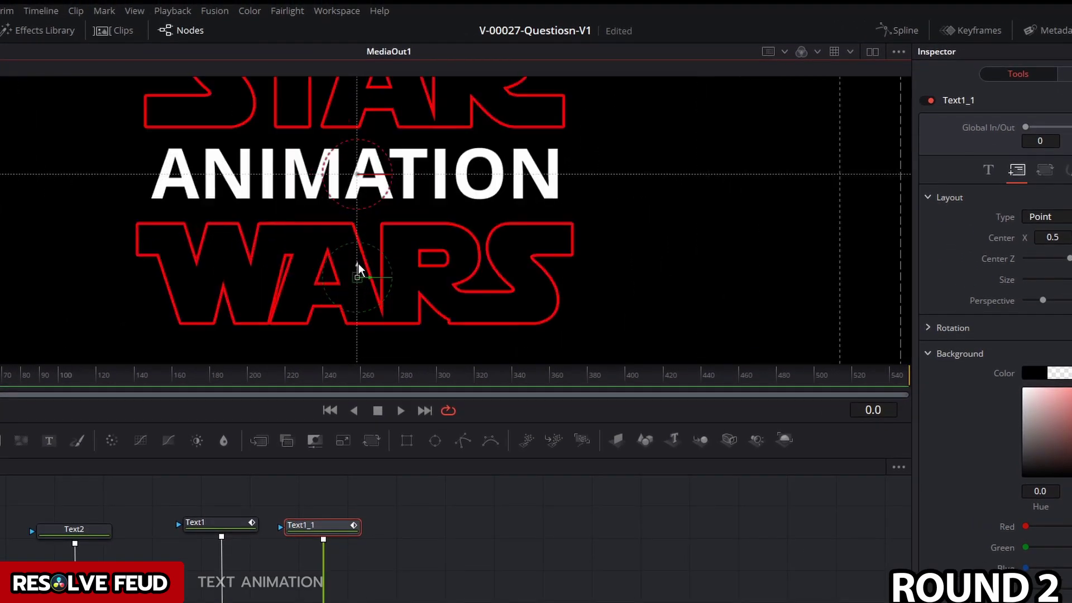
pyautogui.scroll(2, 396, 257)
pyautogui.scroll(-3, 405, 282)
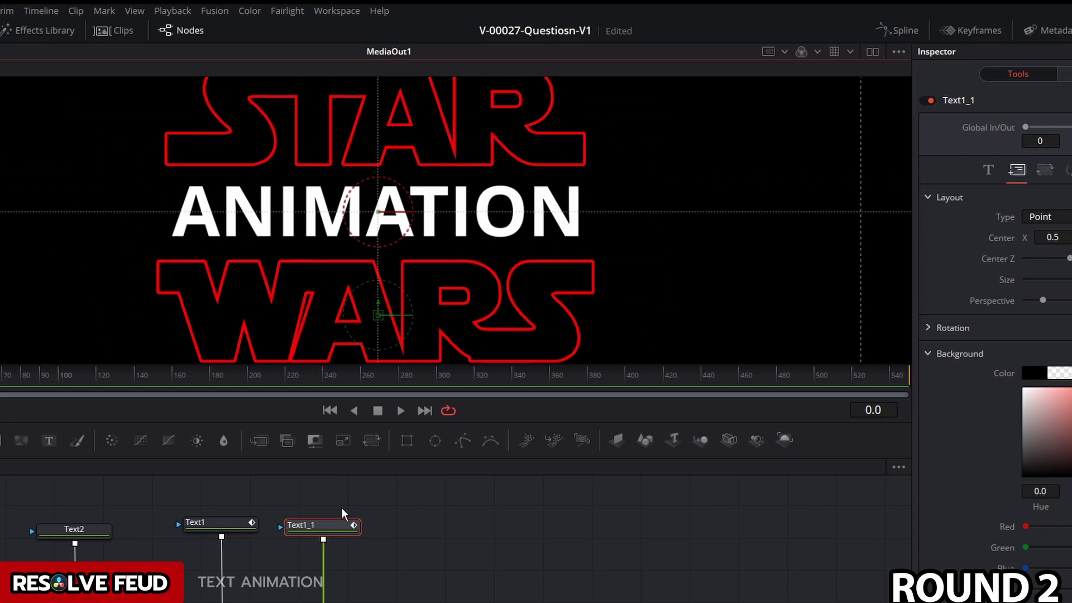
pyautogui.click(338, 525)
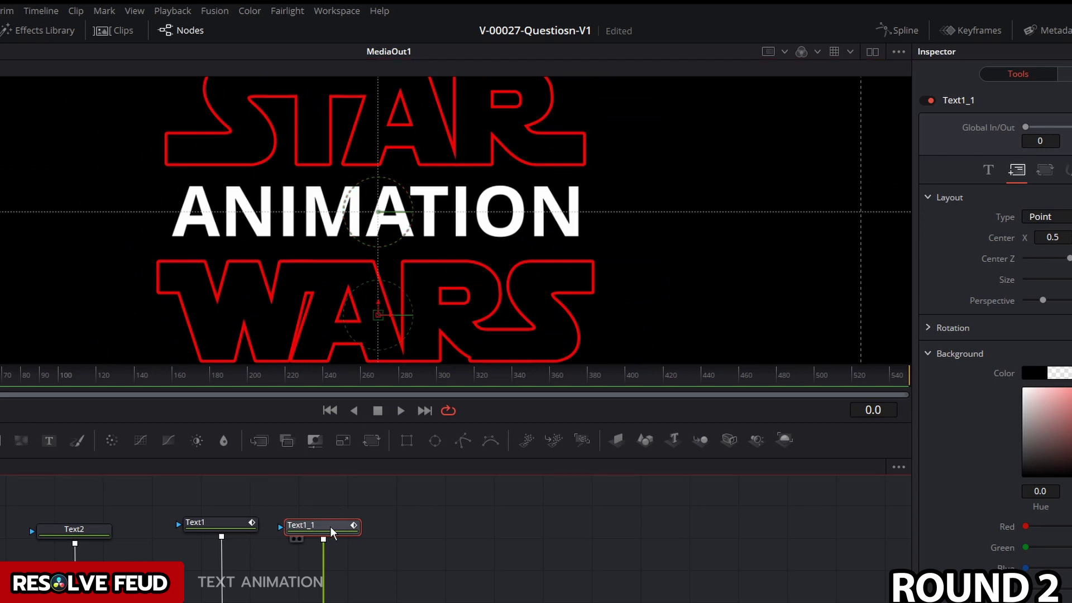
pyautogui.click(379, 304)
pyautogui.moveTo(378, 306); pyautogui.dragTo(377, 257)
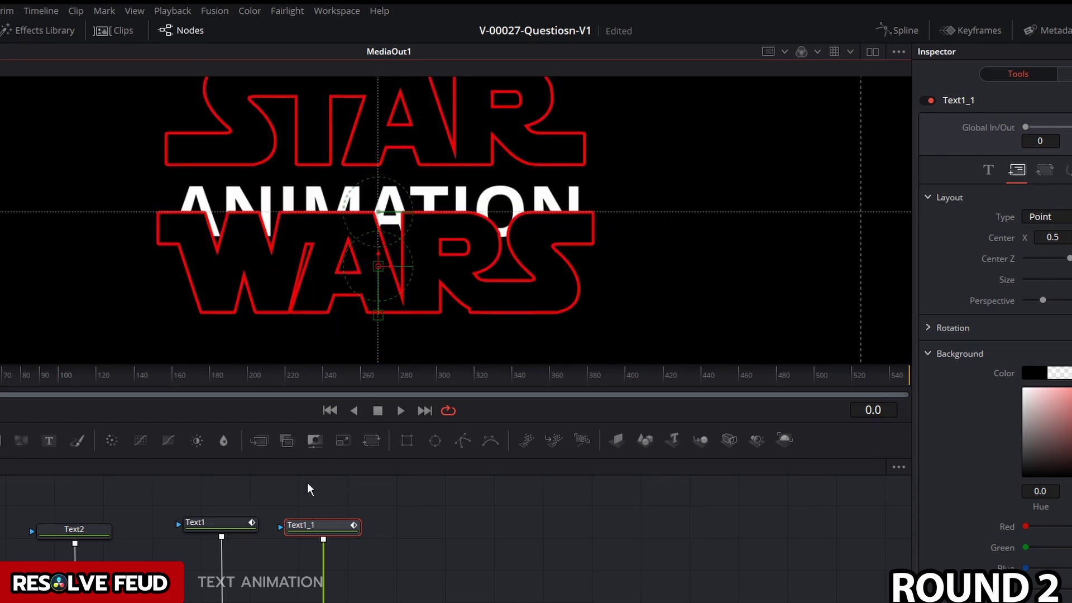
# At frame 0, move STAR straight down until its bottom edge meets the horizontal centre line and the top of WARS
pyautogui.click(226, 522)
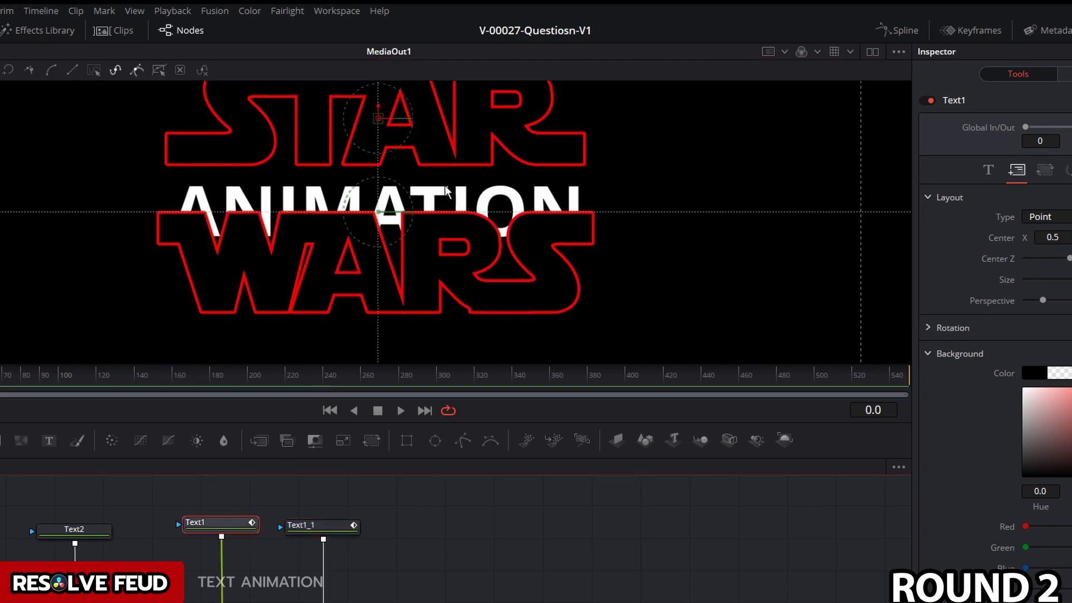
pyautogui.click(378, 117)
pyautogui.moveTo(378, 117); pyautogui.dragTo(378, 159)
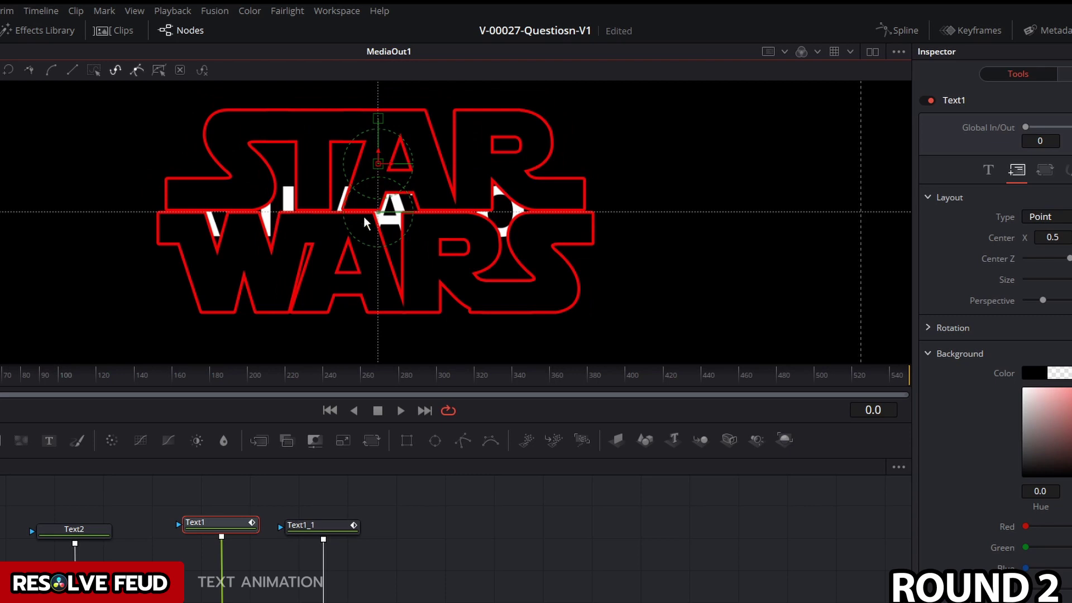
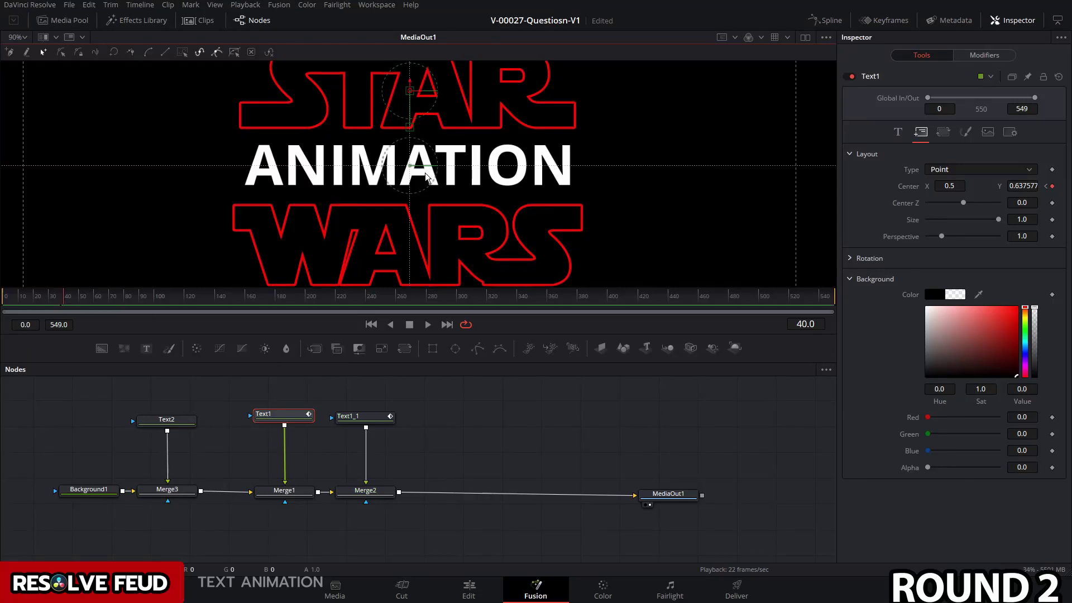
# Add a Rectangle mask to the ANIMATION text node and shrink its height to about 0.096, just enclosing the word
pyautogui.click(172, 427)
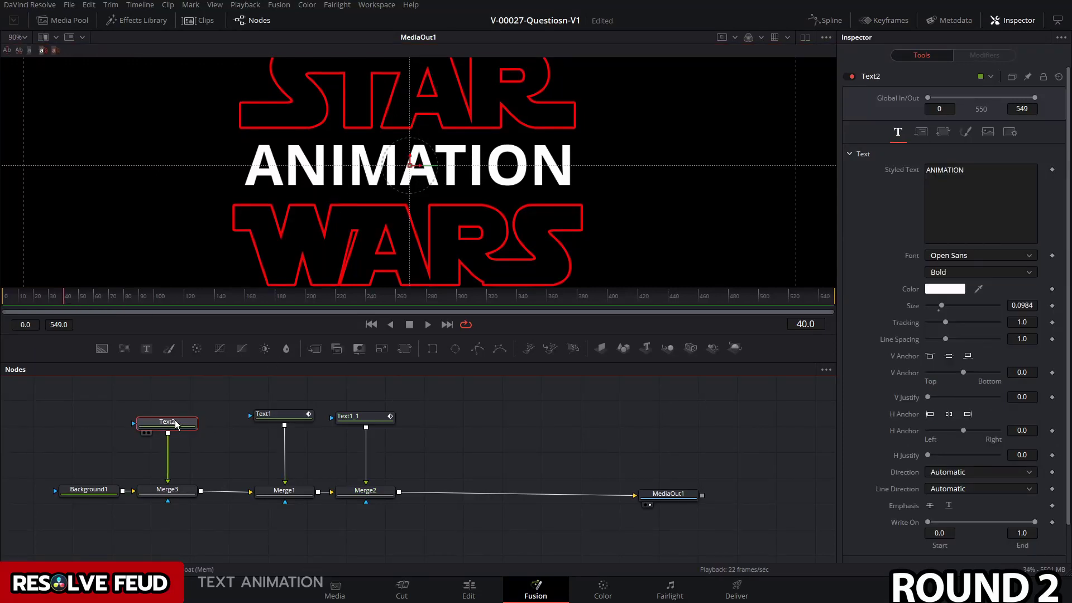
pyautogui.click(433, 350)
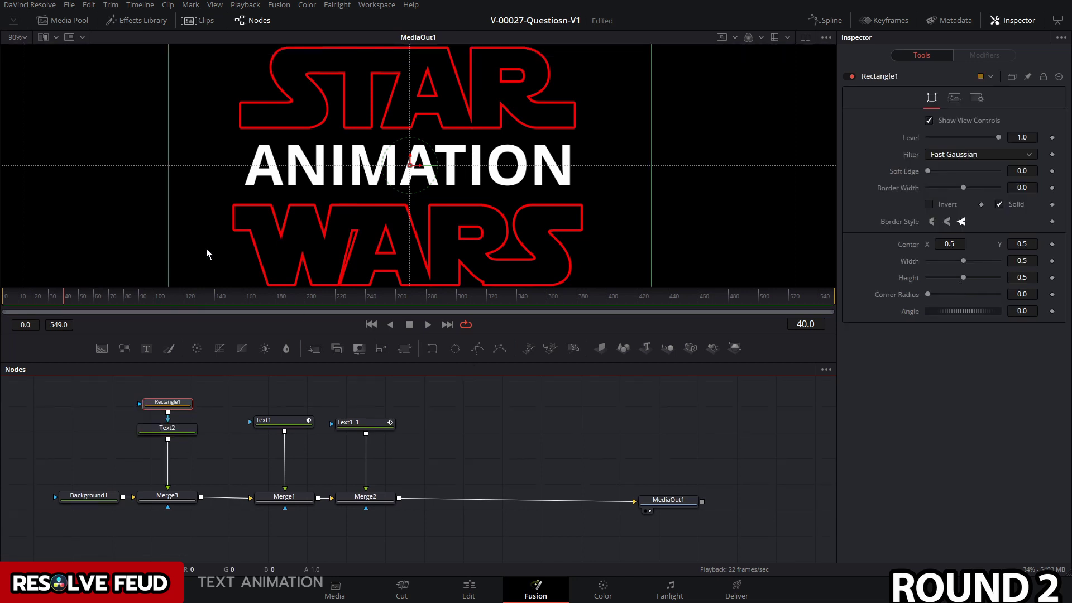
pyautogui.scroll(-2, 337, 189)
pyautogui.moveTo(390, 78); pyautogui.dragTo(390, 160)
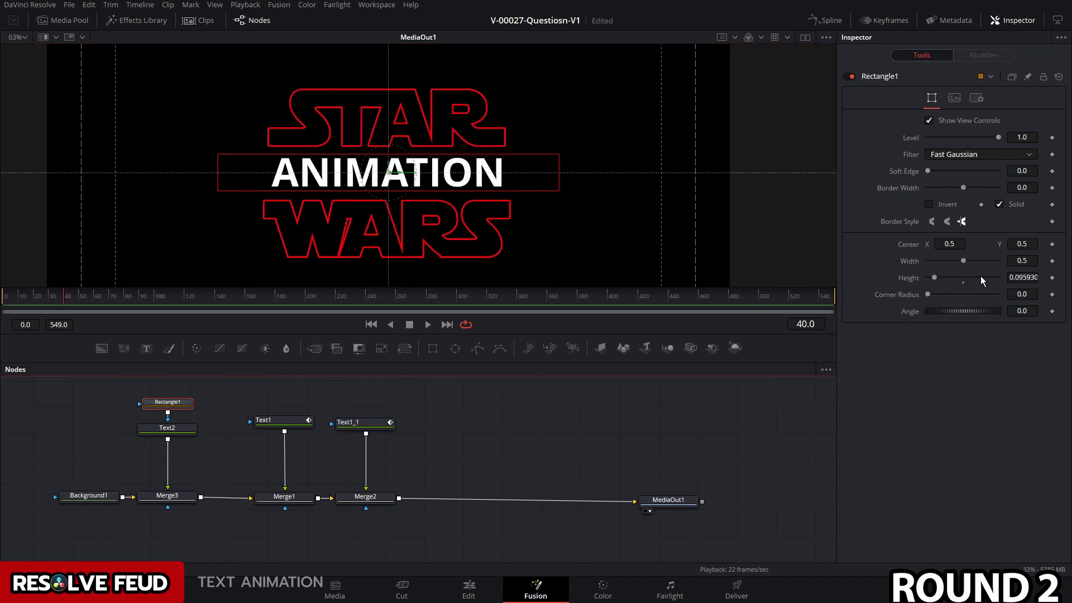
# Keyframe the rectangle mask's height at frame 40, reduce it to 0 at frame 0, and select MediaOut1 to preview the reveal
pyautogui.click(1052, 277)
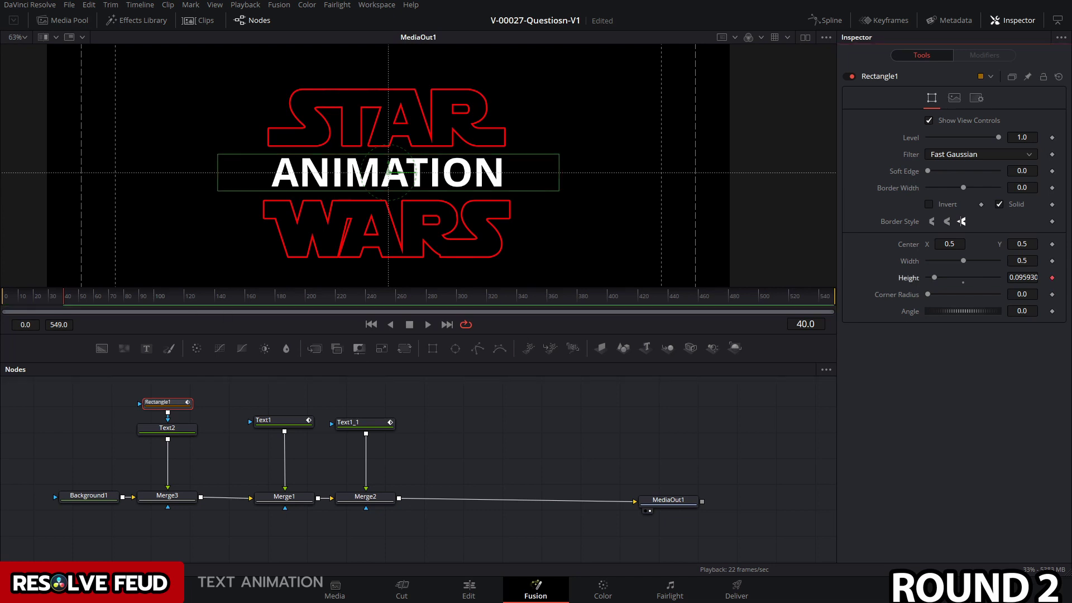
pyautogui.moveTo(28, 301); pyautogui.dragTo(4, 302)
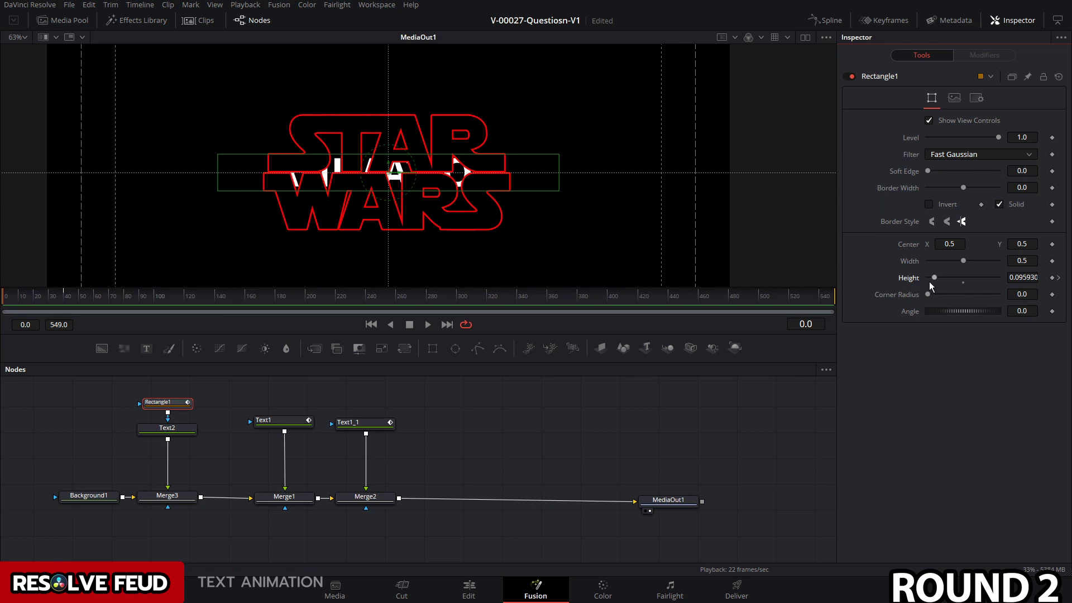
pyautogui.moveTo(934, 277); pyautogui.dragTo(926, 278)
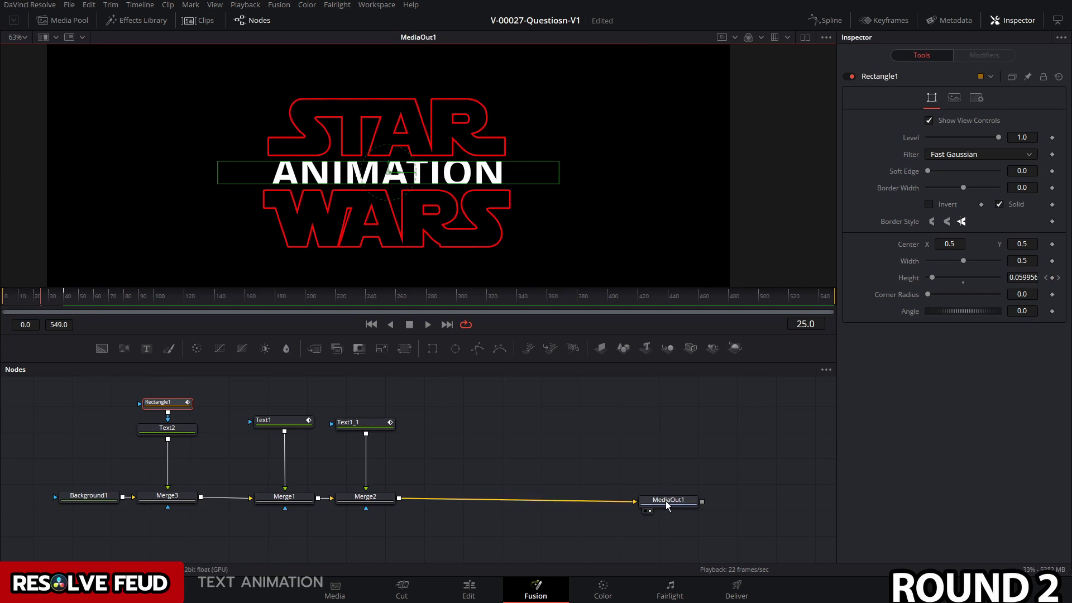
pyautogui.click(665, 501)
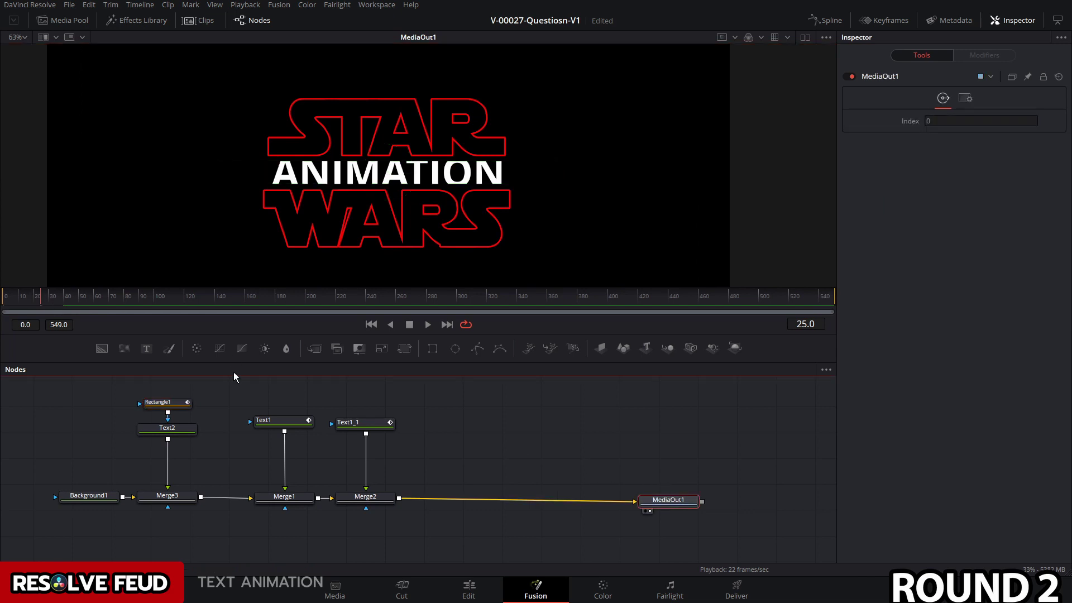
# Soften the edge of the ANIMATION rectangle mask slightly, playing the reveal from frame 0 before and after the change
pyautogui.click(1, 302)
pyautogui.press('space')
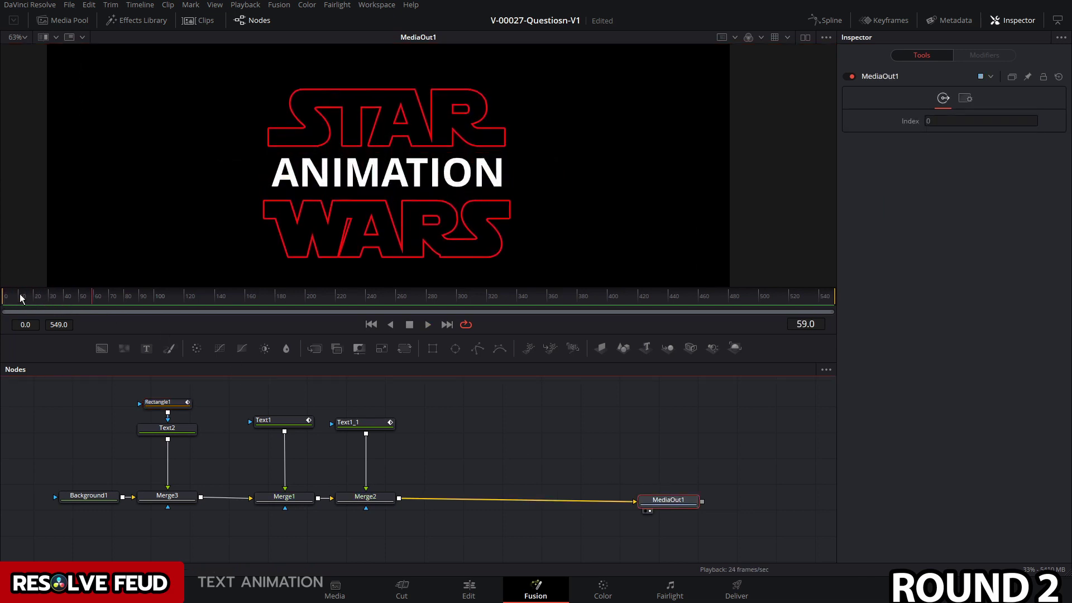
pyautogui.press('space')
pyautogui.click(167, 406)
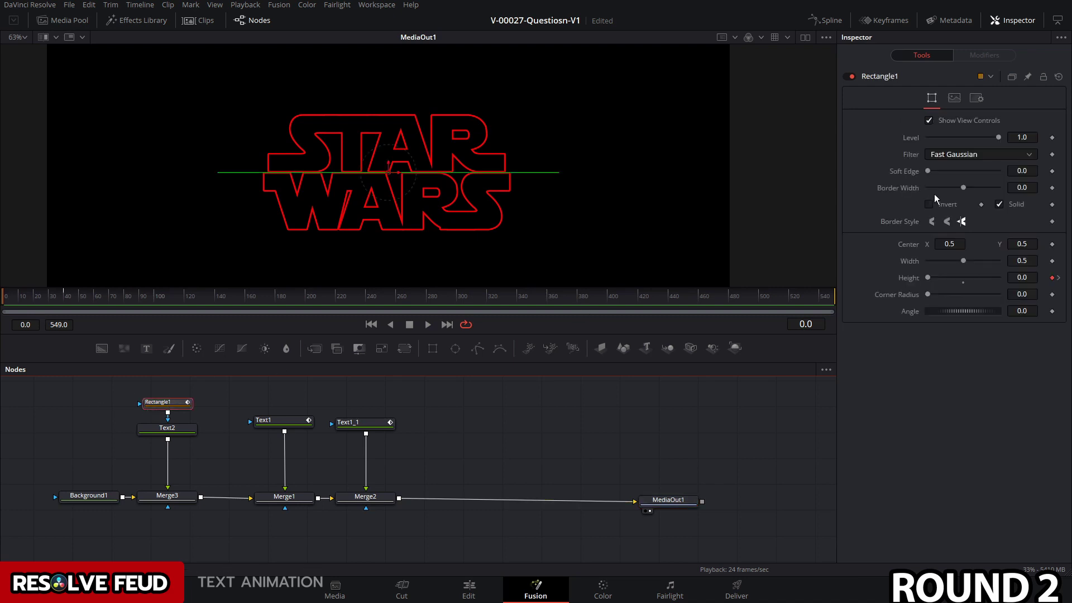
pyautogui.moveTo(929, 171); pyautogui.dragTo(927, 175)
pyautogui.click(284, 420)
pyautogui.press('space')
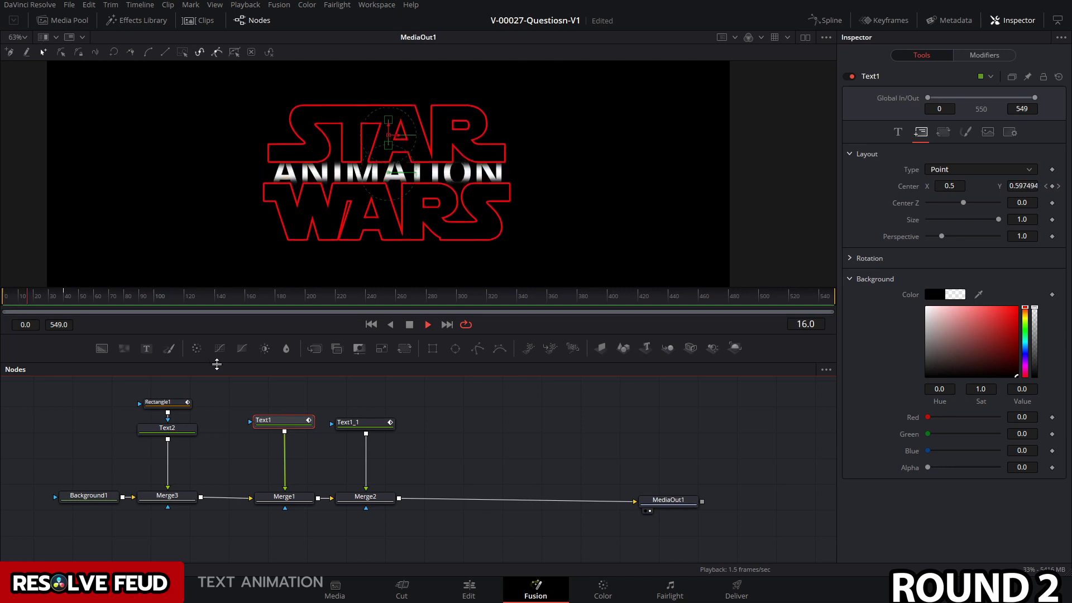
pyautogui.press('space')
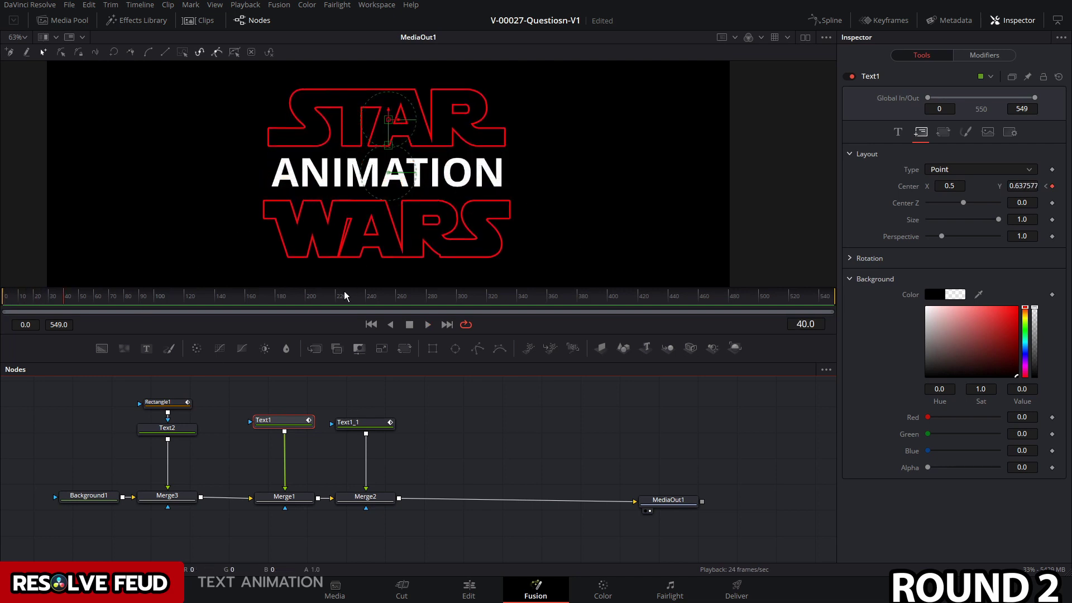
# Open the shading size settings of the ANIMATION text, try an X size of 2.165, and reset it to 1.0
pyautogui.click(167, 427)
pyautogui.click(966, 132)
pyautogui.scroll(-1, 879, 349)
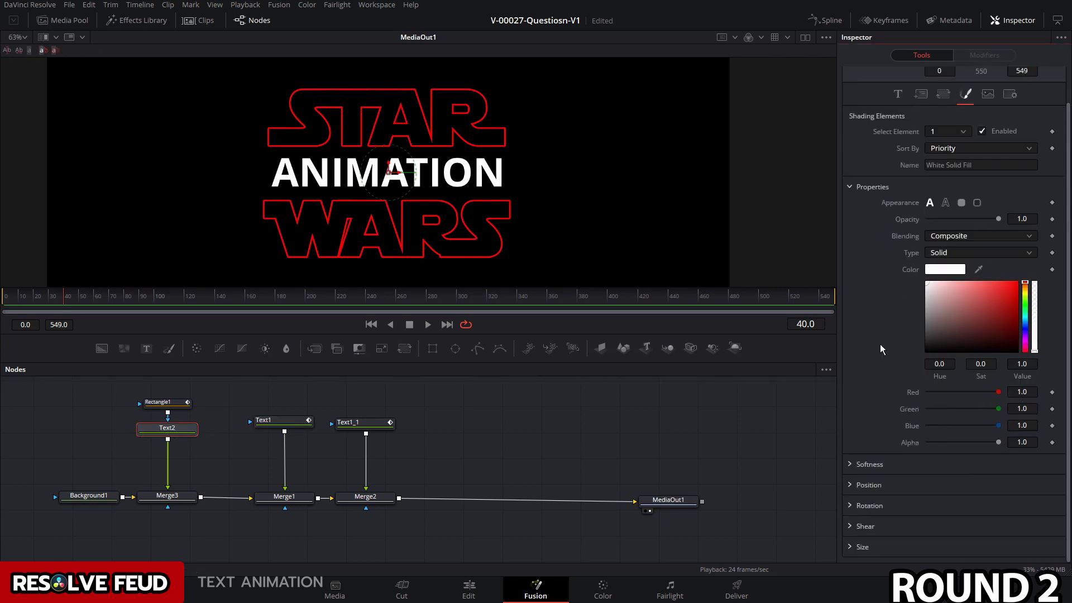
pyautogui.click(852, 546)
pyautogui.scroll(-1, 849, 547)
pyautogui.moveTo(941, 529)
pyautogui.mouseDown()
pyautogui.moveTo(933, 531)
pyautogui.moveTo(959, 528)
pyautogui.mouseUp()
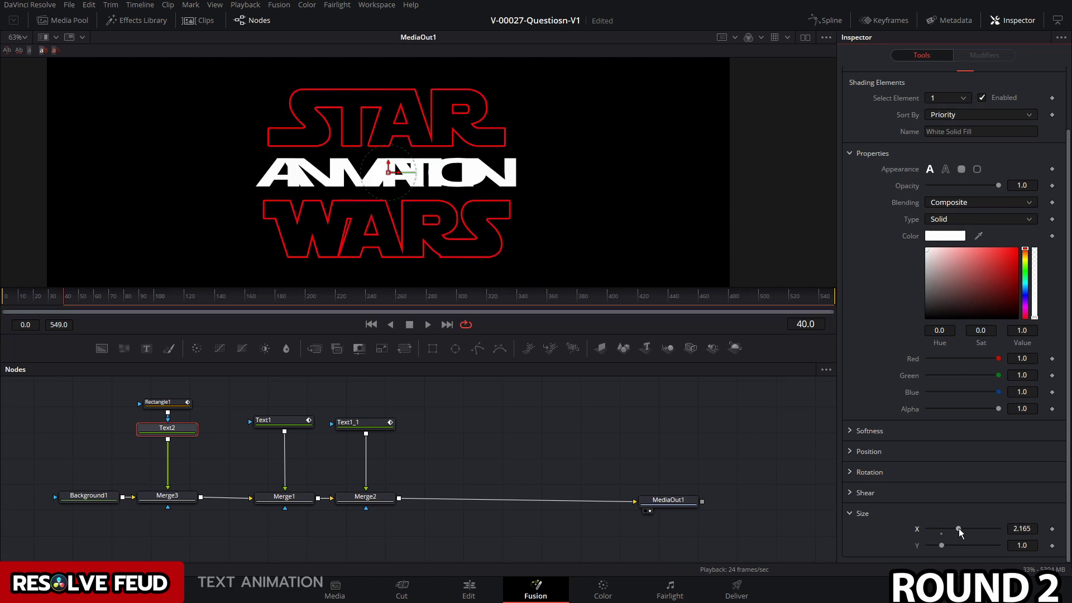
pyautogui.doubleClick(918, 530)
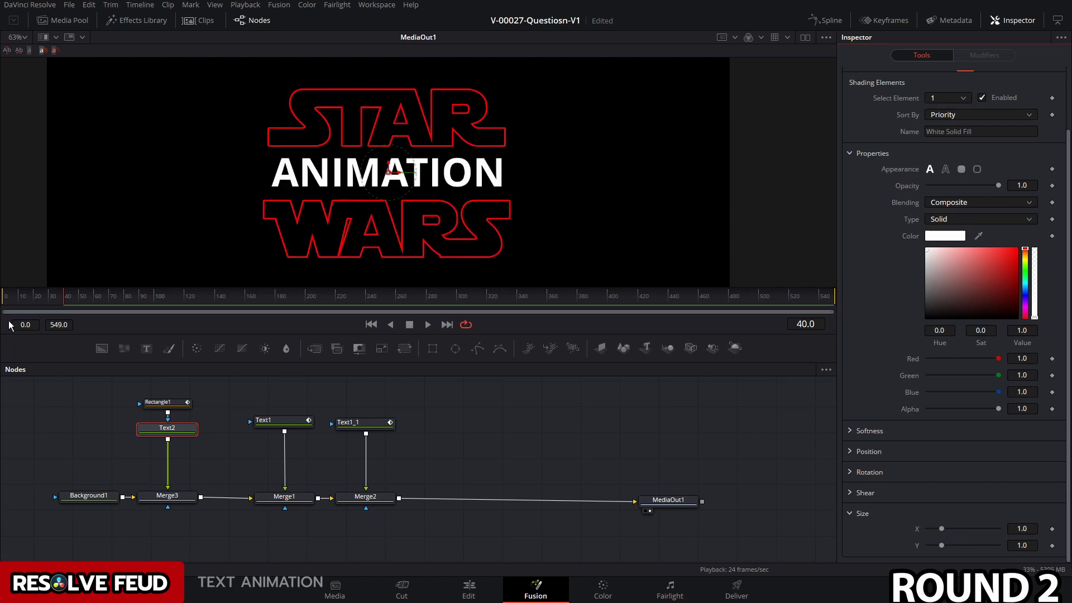
# Keyframe the ANIMATION shading's X size at 1.0 on frame 40, reduce it to 0.05 at frame 0, and play the result
pyautogui.click(1052, 529)
pyautogui.moveTo(42, 299); pyautogui.dragTo(7, 299)
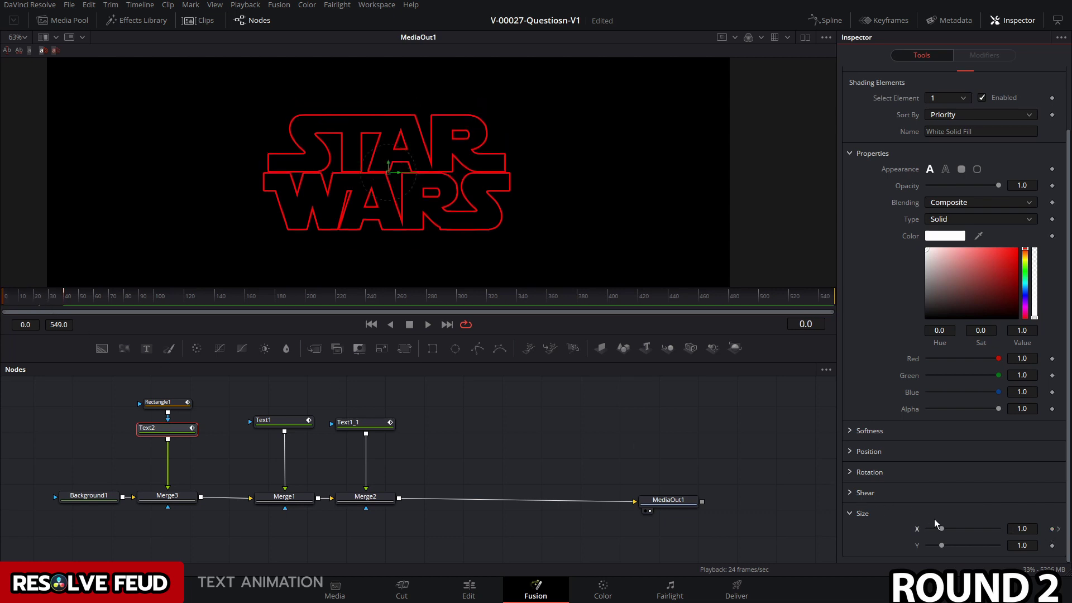
pyautogui.moveTo(942, 533); pyautogui.dragTo(933, 533)
pyautogui.press('space')
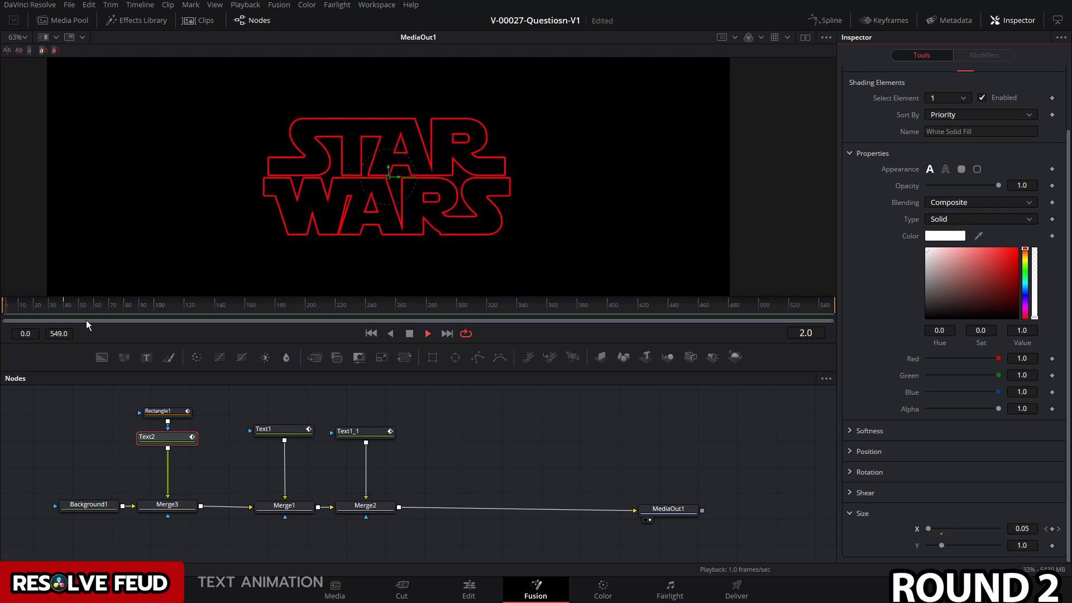
pyautogui.press('space')
# Enlarge the ANIMATION text to size 0.1063 at frame 41 and play the animation from the start
pyautogui.click(65, 304)
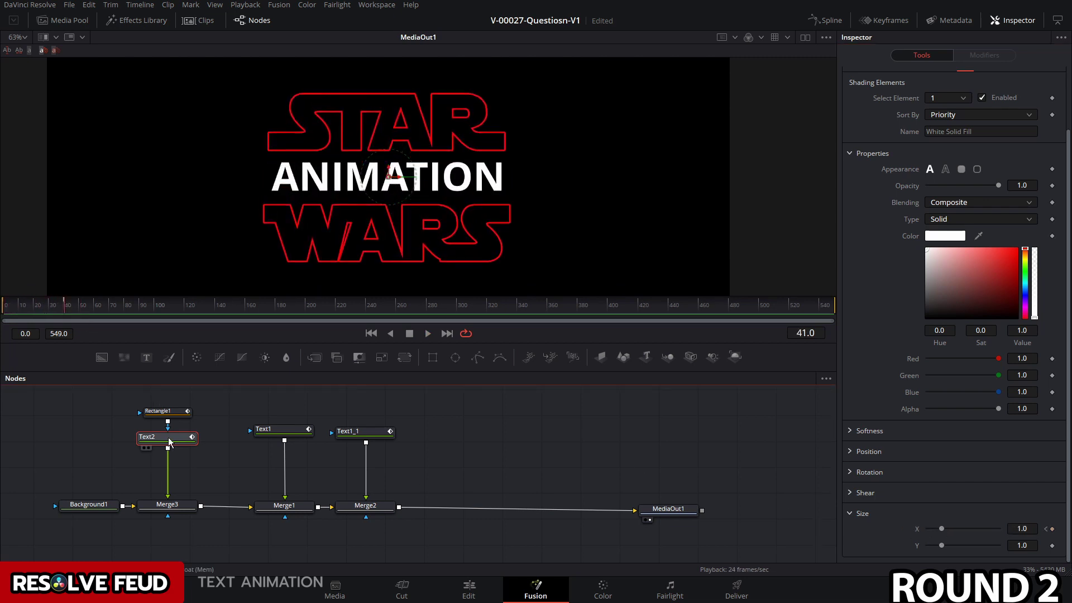
pyautogui.scroll(2, 902, 135)
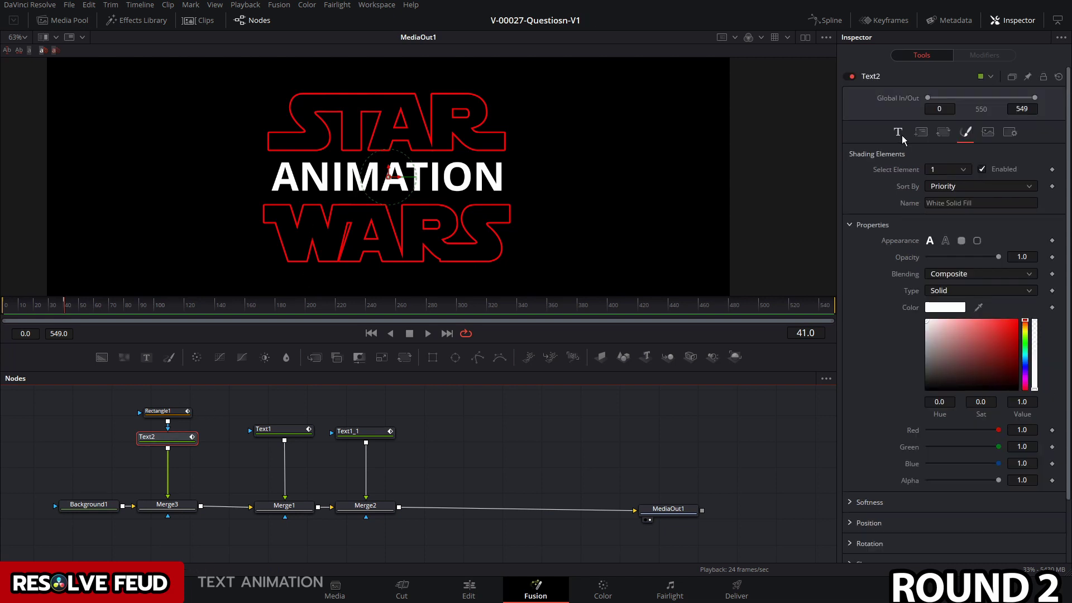
pyautogui.click(900, 133)
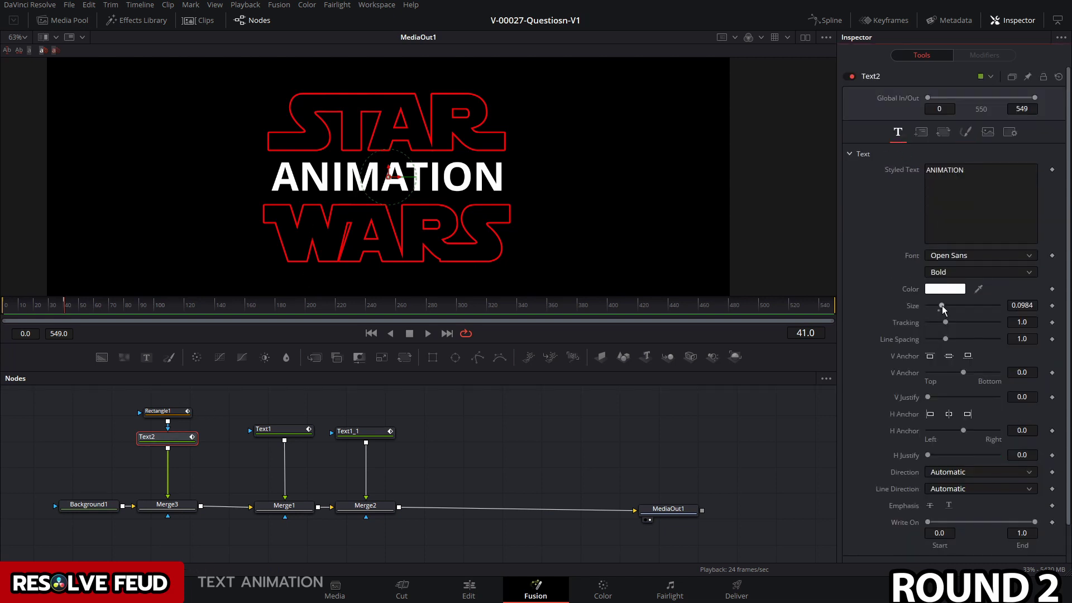
pyautogui.moveTo(942, 307); pyautogui.dragTo(942, 306)
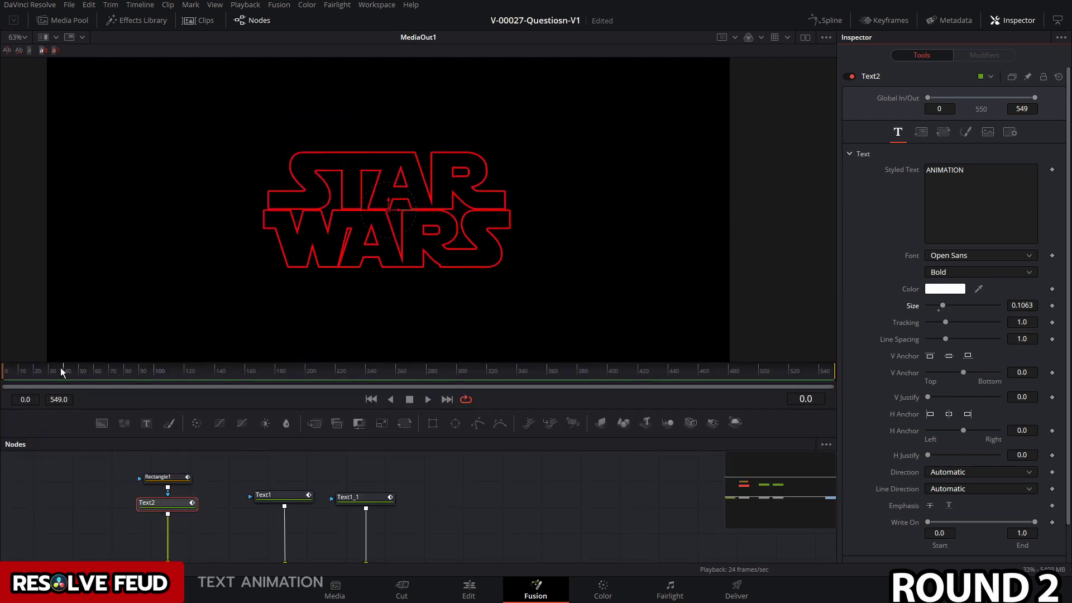
pyautogui.press('space')
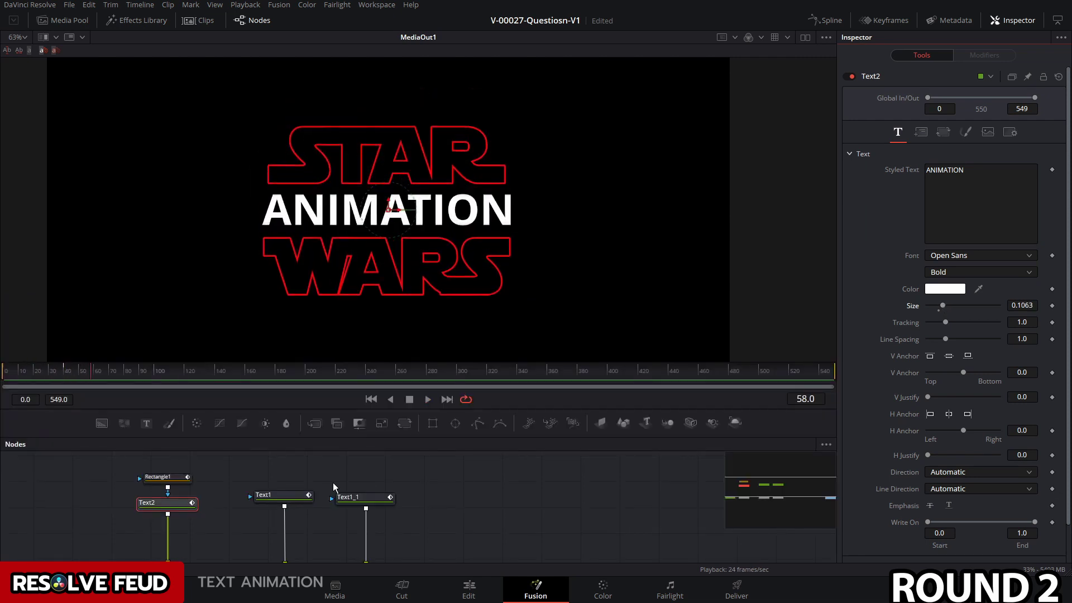
# Add a Glow node to the STAR text and increase its glow setting
pyautogui.click(292, 496)
pyautogui.hotkey('shift', 'space')
pyautogui.write('glow')
pyautogui.press('Return')
pyautogui.moveTo(934, 170); pyautogui.dragTo(948, 171)
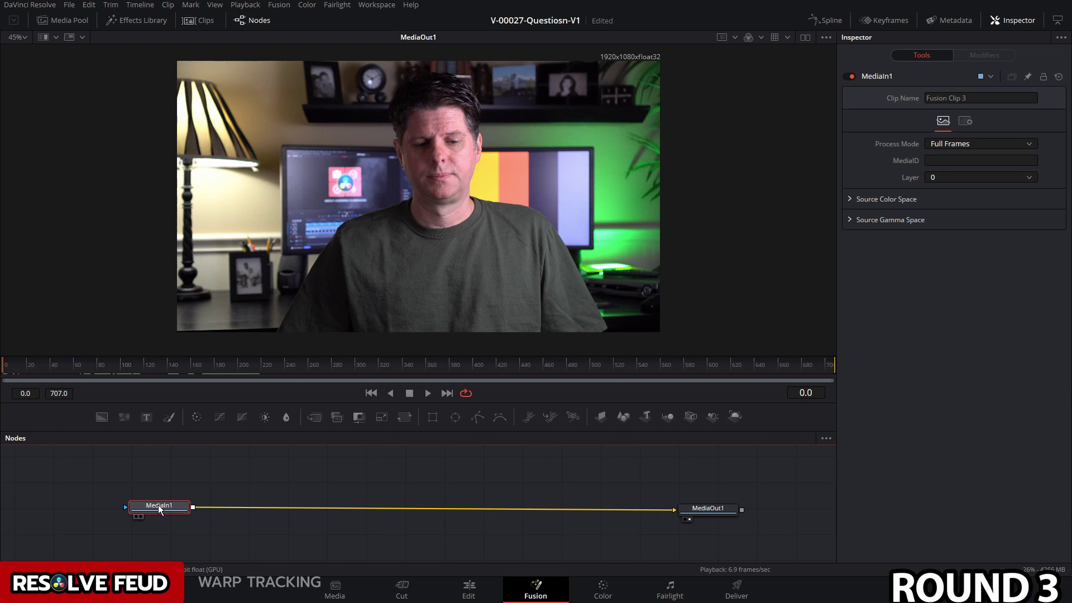
# Insert a Grid Warp node after MediaIn1 and set its X grid size to 22
pyautogui.hotkey('shift', 'space')
pyautogui.write('warp')
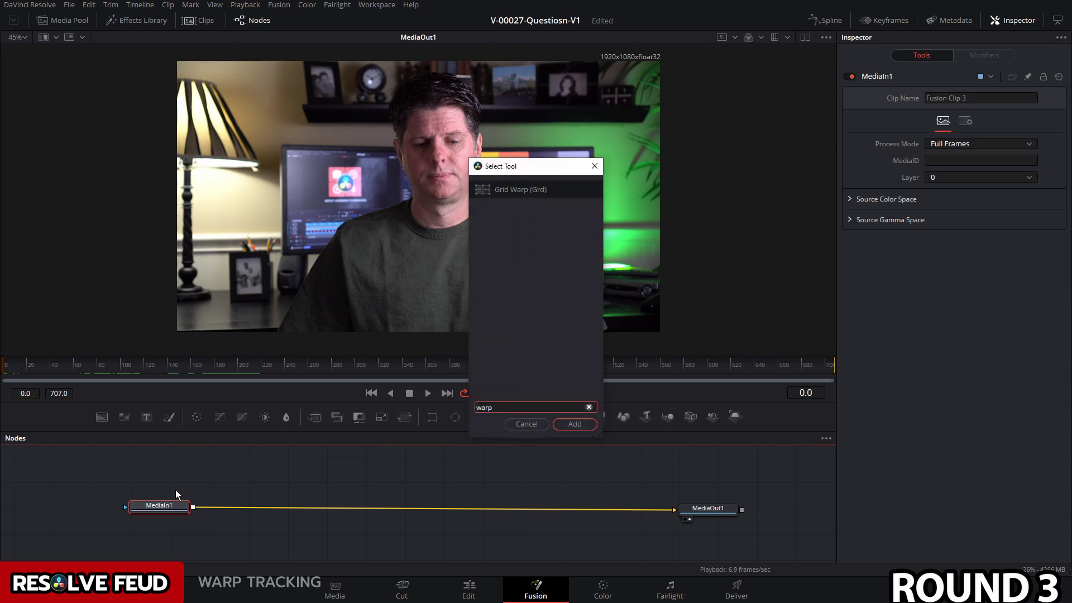
pyautogui.click(566, 423)
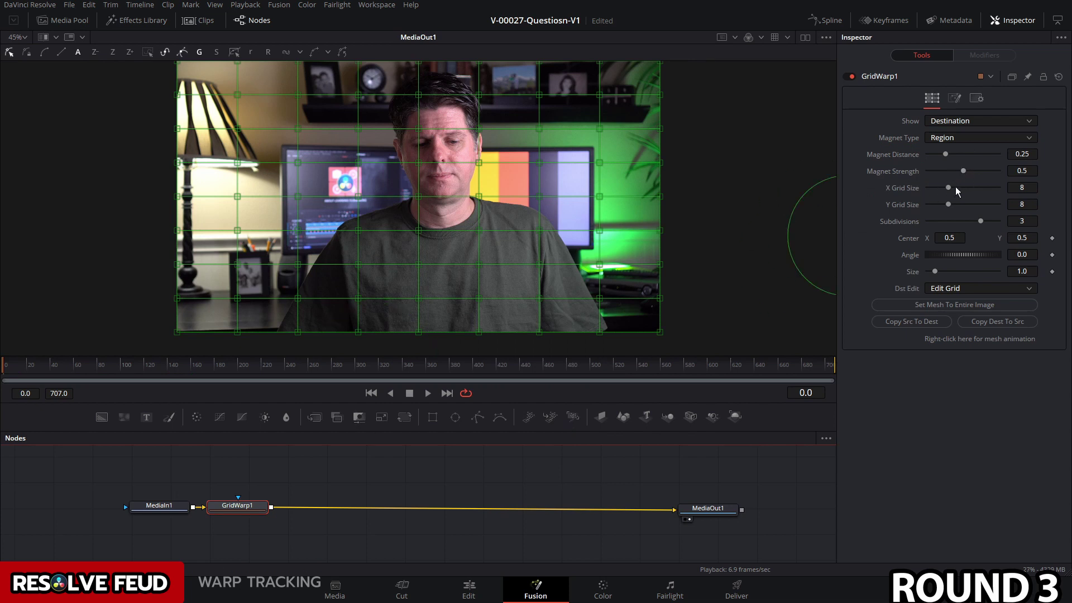
pyautogui.moveTo(947, 193); pyautogui.dragTo(993, 188)
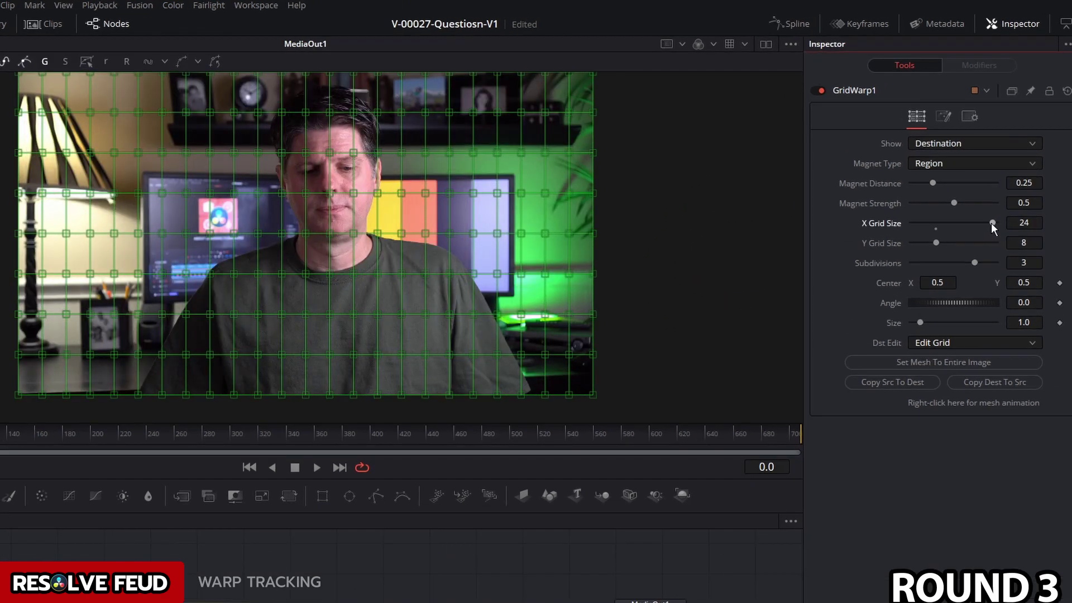
pyautogui.moveTo(992, 222); pyautogui.dragTo(985, 222)
# Set the Grid Warp's magnet type to Selected and pull the grid point on the man's nose down to his mouth
pyautogui.click(946, 162)
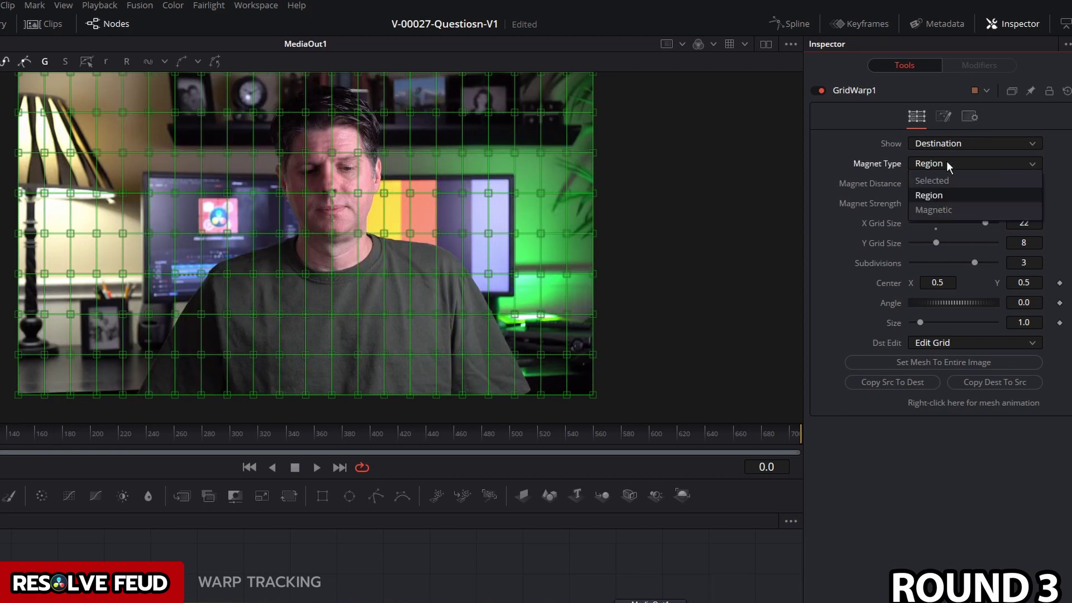
pyautogui.click(940, 180)
pyautogui.scroll(2, 378, 275)
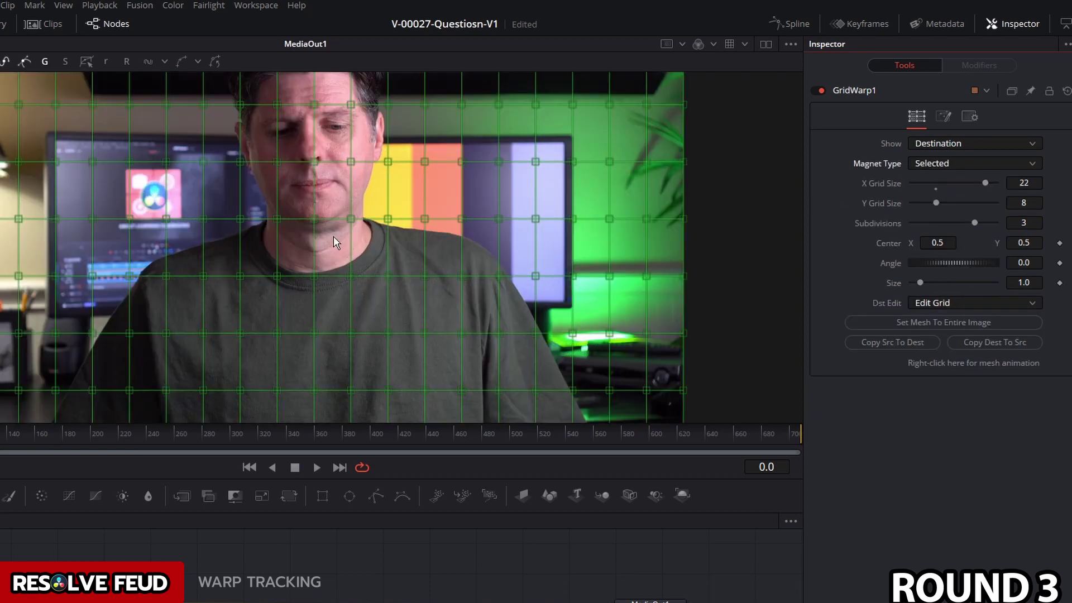
pyautogui.moveTo(313, 160); pyautogui.dragTo(316, 186)
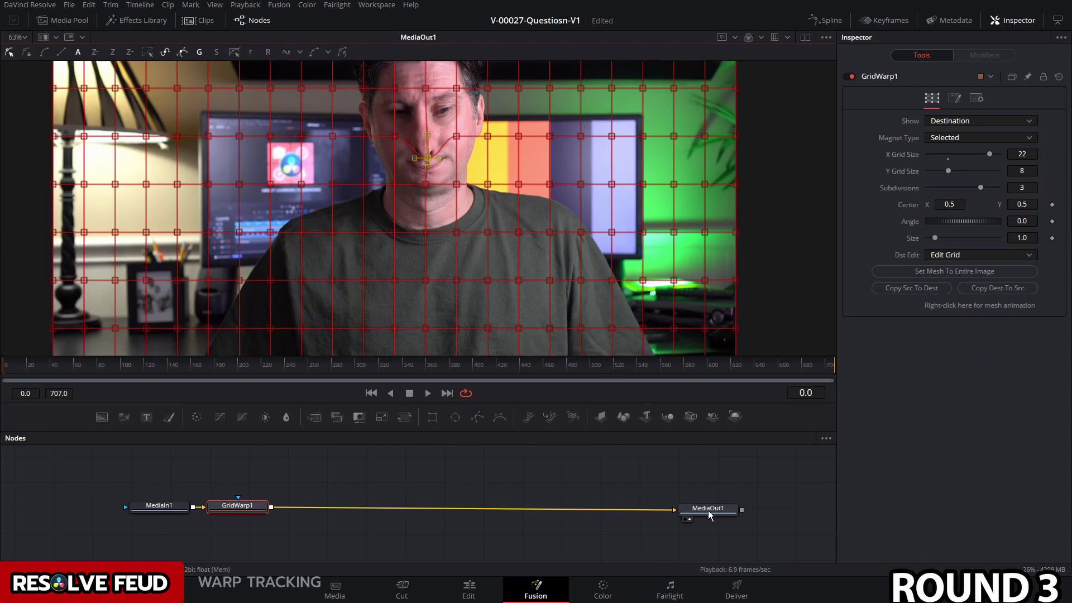
# Play the warped clip from about frame 20 to check whether the nose warp follows the head, and return to frame 0
pyautogui.click(709, 510)
pyautogui.click(28, 367)
pyautogui.press('space')
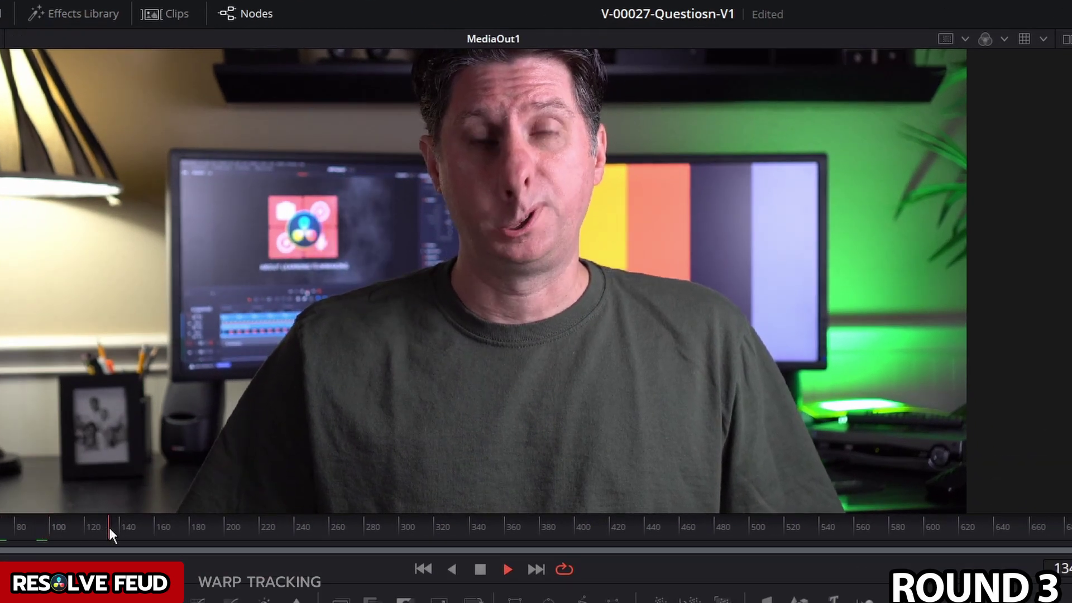
pyautogui.press('space')
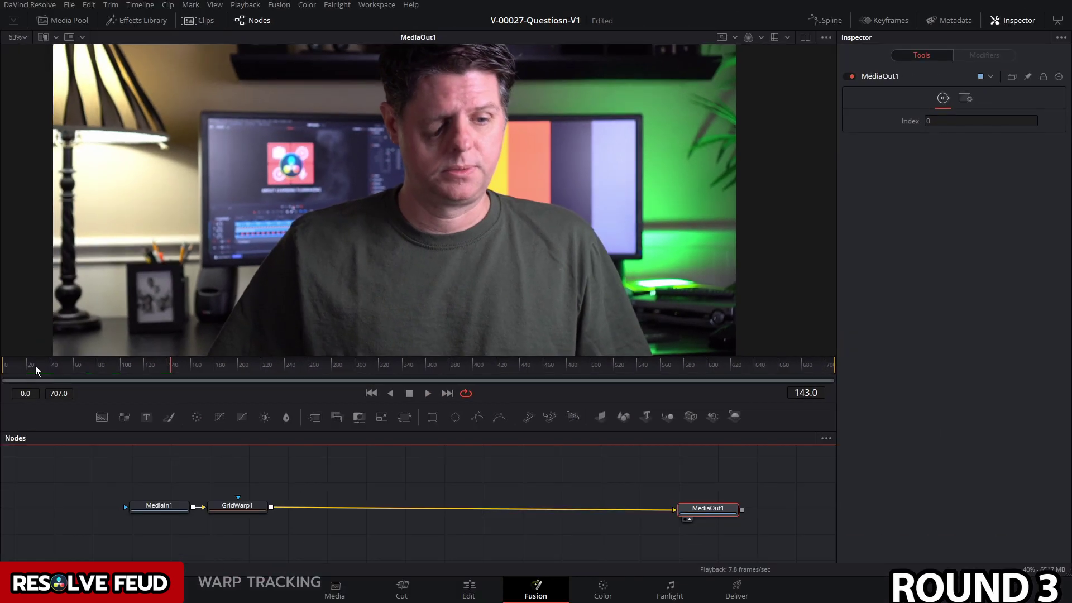
pyautogui.click(38, 365)
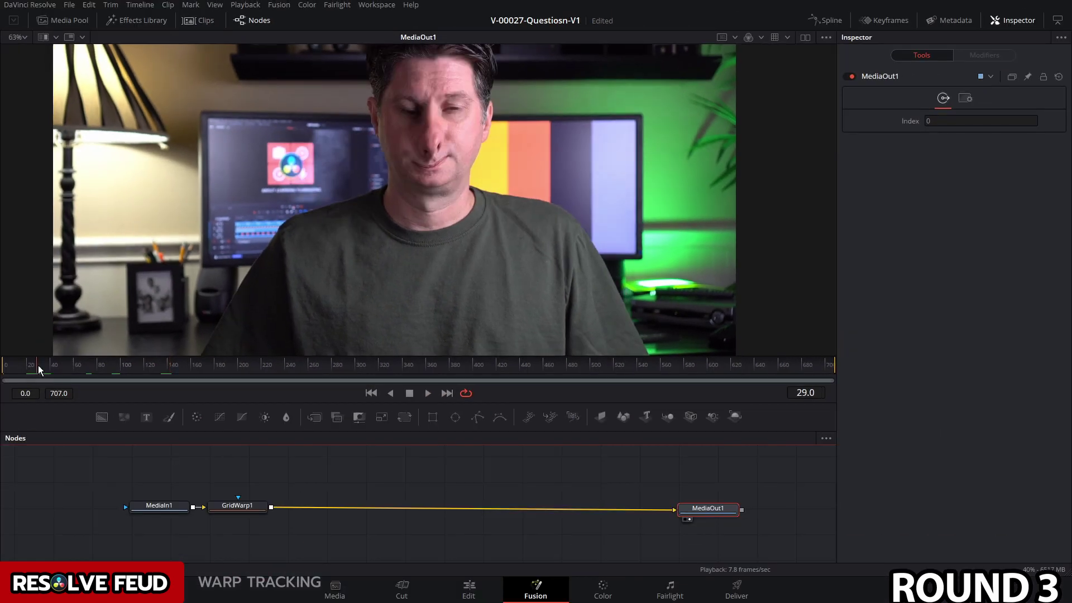
pyautogui.moveTo(38, 365); pyautogui.dragTo(5, 365)
# Disable GridWarp1 and space the nodes apart, inserting a Planar Tracker between MediaIn1 and GridWarp1
pyautogui.moveTo(236, 505); pyautogui.dragTo(361, 508)
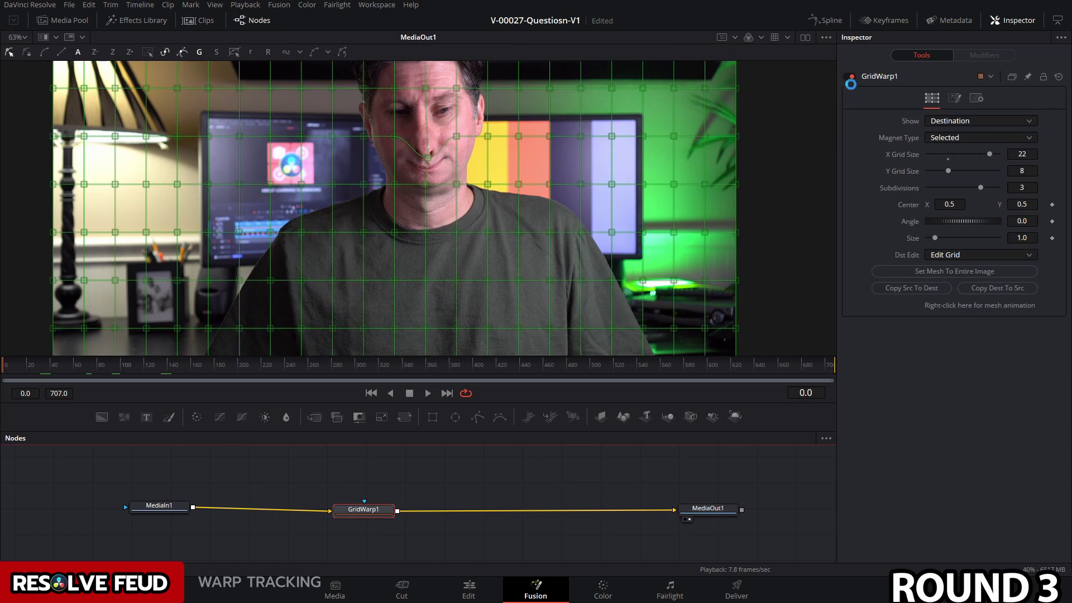
pyautogui.moveTo(171, 520); pyautogui.dragTo(137, 520)
pyautogui.hotkey('shift', 'space')
pyautogui.write('pla')
pyautogui.click(505, 263)
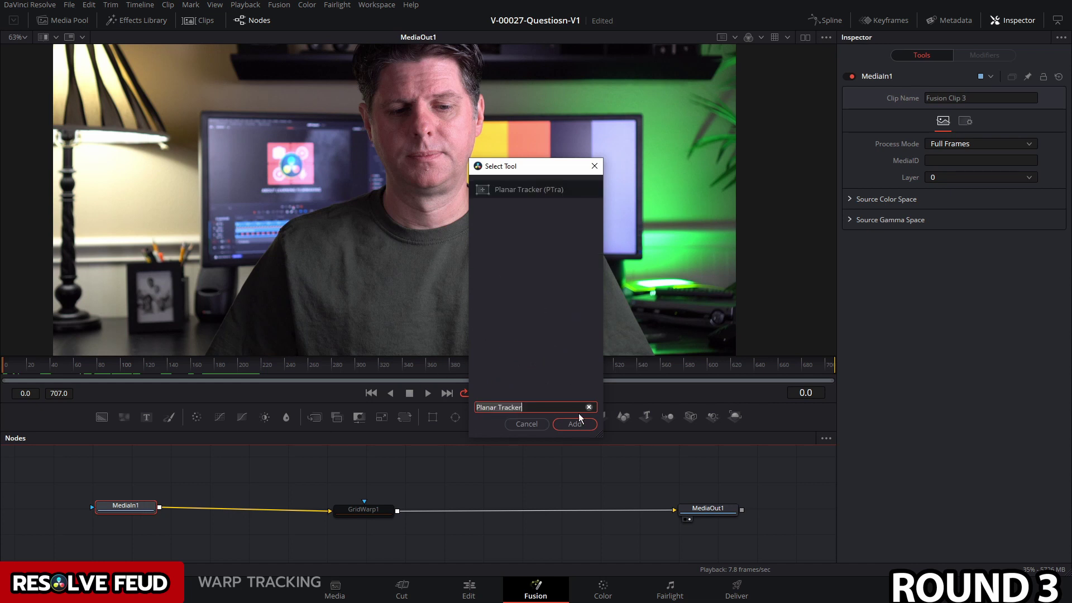
pyautogui.click(575, 424)
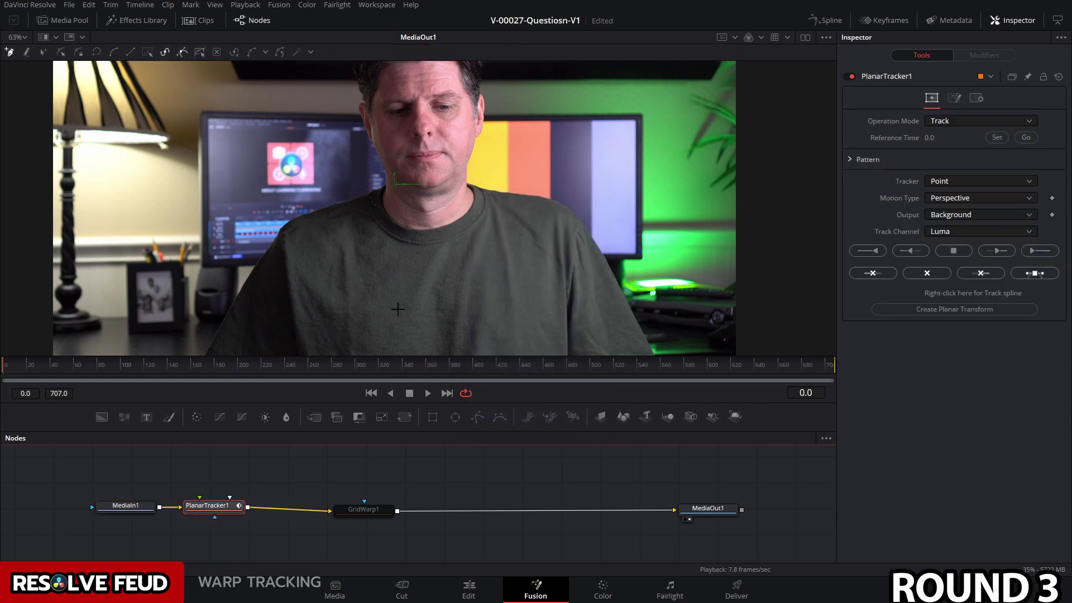
# Draw a closed polygon around the man's head from hair to chin as the Planar Tracker's pattern at frame 0
pyautogui.scroll(-1, 456, 199)
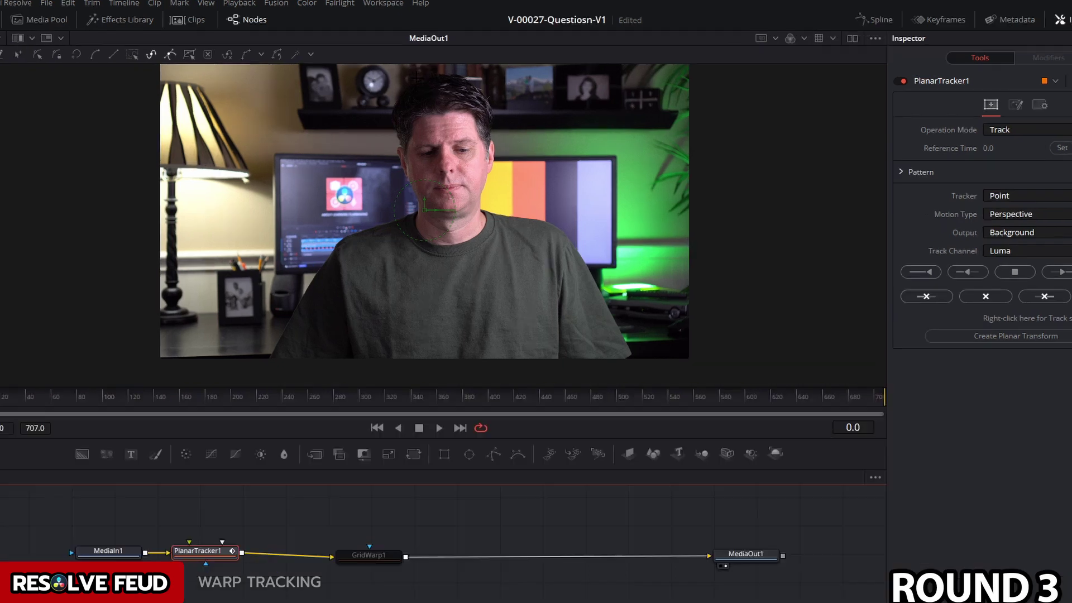
pyautogui.click(416, 78)
pyautogui.click(399, 90)
pyautogui.click(390, 106)
pyautogui.click(393, 135)
pyautogui.click(395, 156)
pyautogui.click(396, 168)
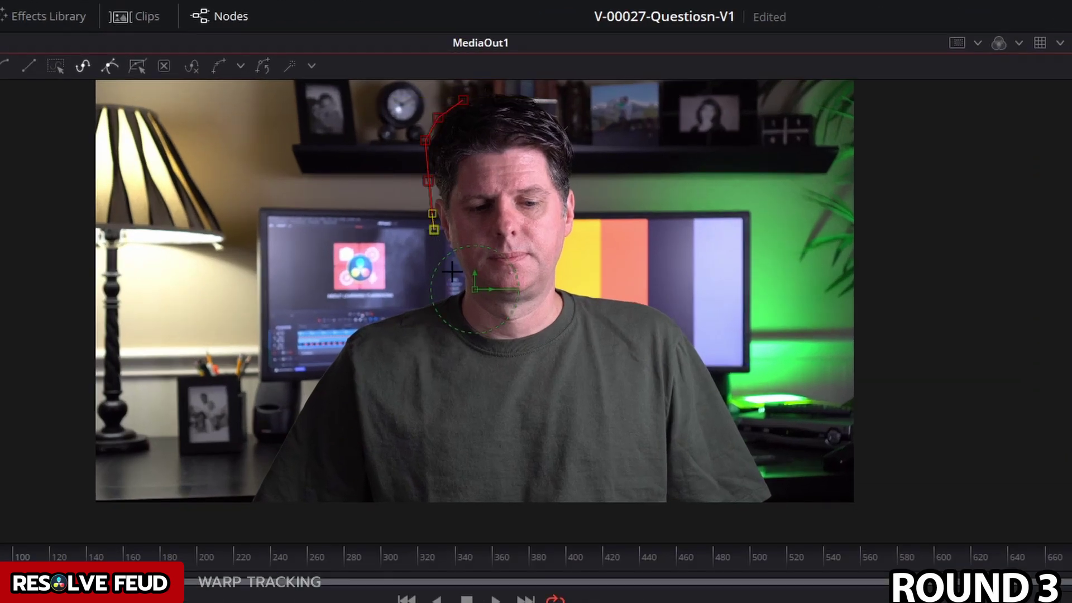
pyautogui.click(452, 272)
pyautogui.click(472, 300)
pyautogui.click(517, 302)
pyautogui.click(555, 291)
pyautogui.click(581, 216)
pyautogui.click(576, 175)
pyautogui.click(574, 133)
pyautogui.click(558, 105)
pyautogui.click(514, 92)
pyautogui.click(496, 91)
pyautogui.click(463, 100)
# Set the tracker to Hybrid Point/Area with Translation, Rotation motion, and track the head forward to the end of the clip
pyautogui.click(996, 184)
pyautogui.click(956, 216)
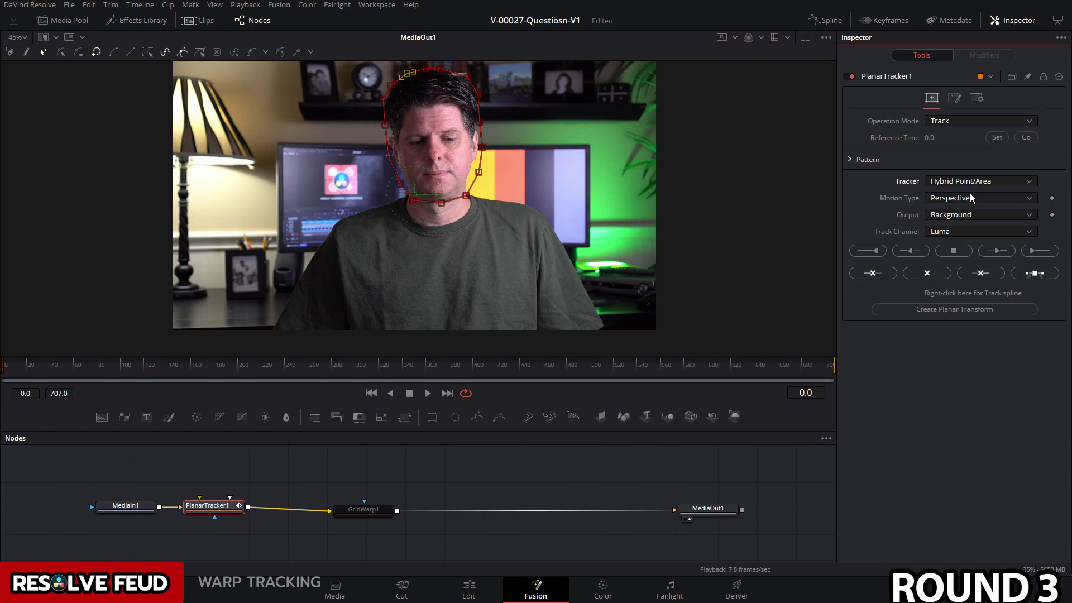
pyautogui.click(968, 200)
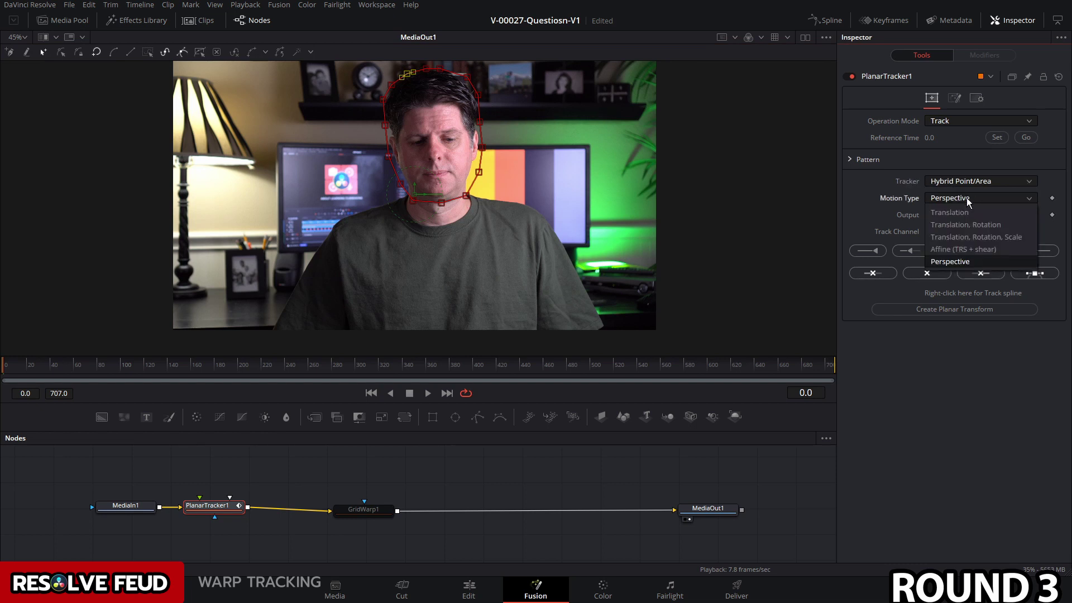
pyautogui.click(973, 225)
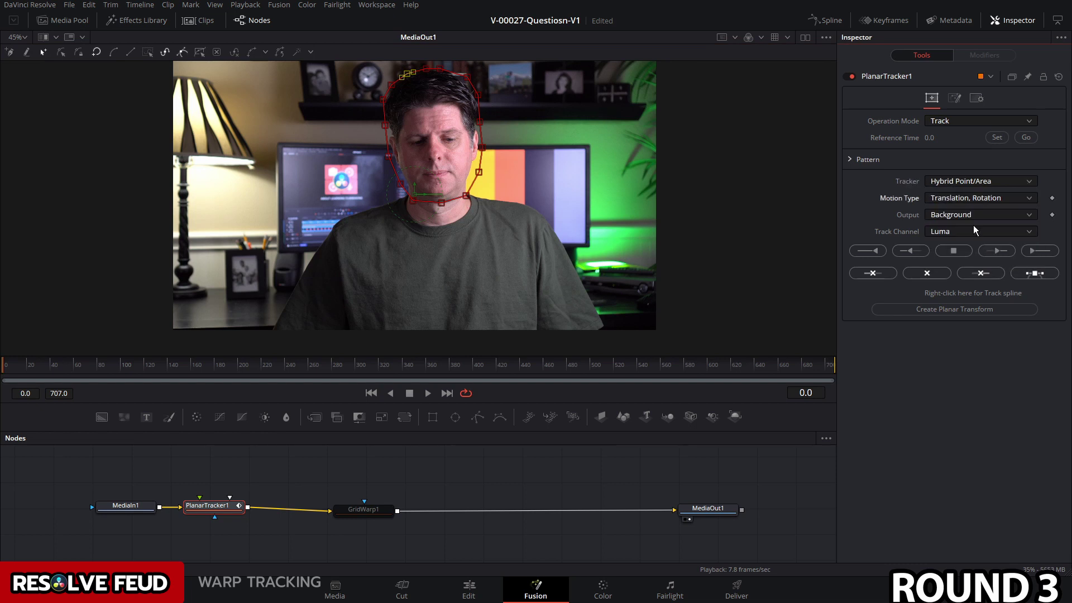
pyautogui.click(1037, 250)
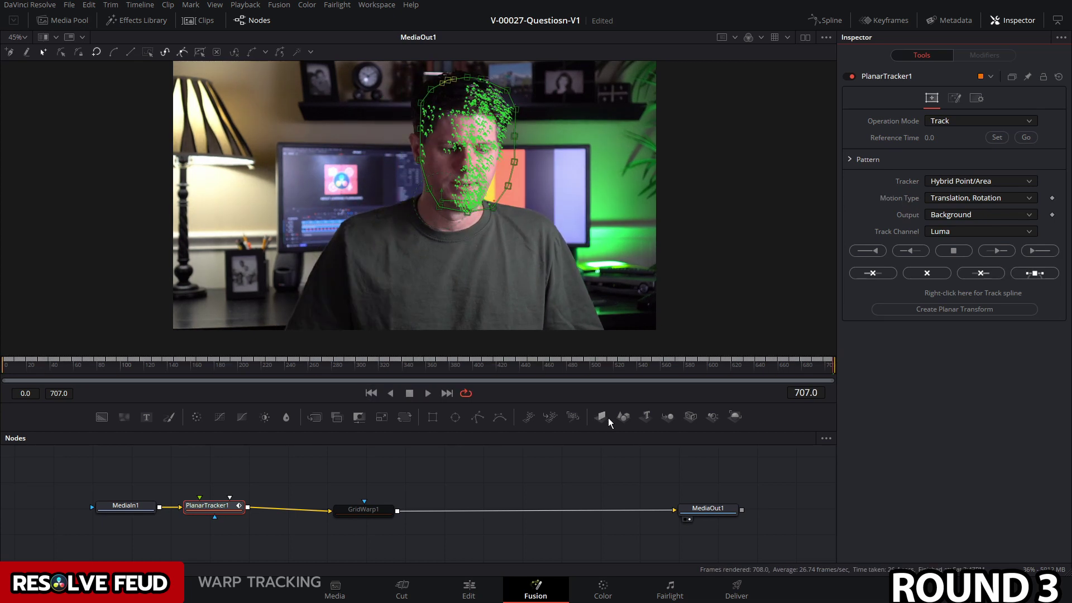
# Create a Planar Transform from the track, place it above the node chain beyond GridWarp1, and select GridWarp1 at frame 0
pyautogui.click(491, 475)
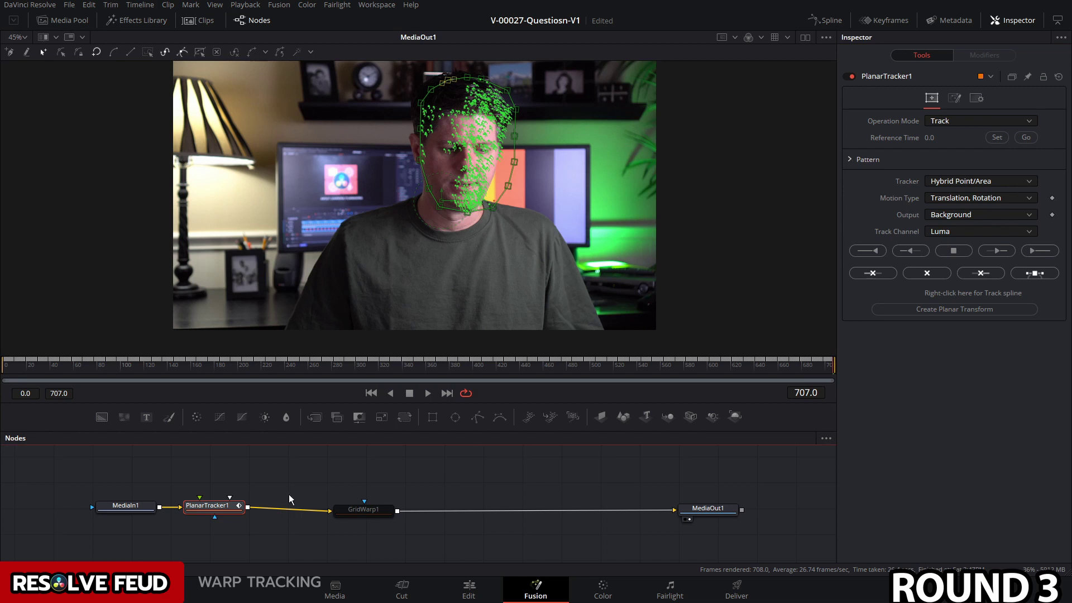
pyautogui.click(966, 314)
pyautogui.moveTo(56, 461); pyautogui.dragTo(504, 475)
pyautogui.click(362, 514)
pyautogui.moveTo(182, 365); pyautogui.dragTo(5, 366)
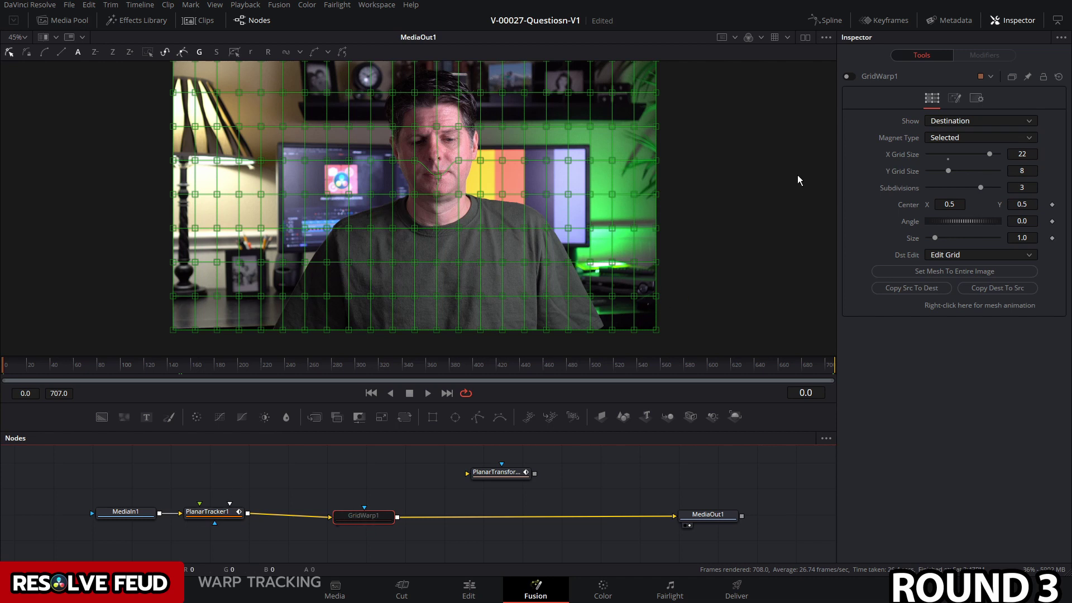
# Re-enable GridWarp1 and switch PlanarTracker1's operation mode to Steady
pyautogui.click(847, 77)
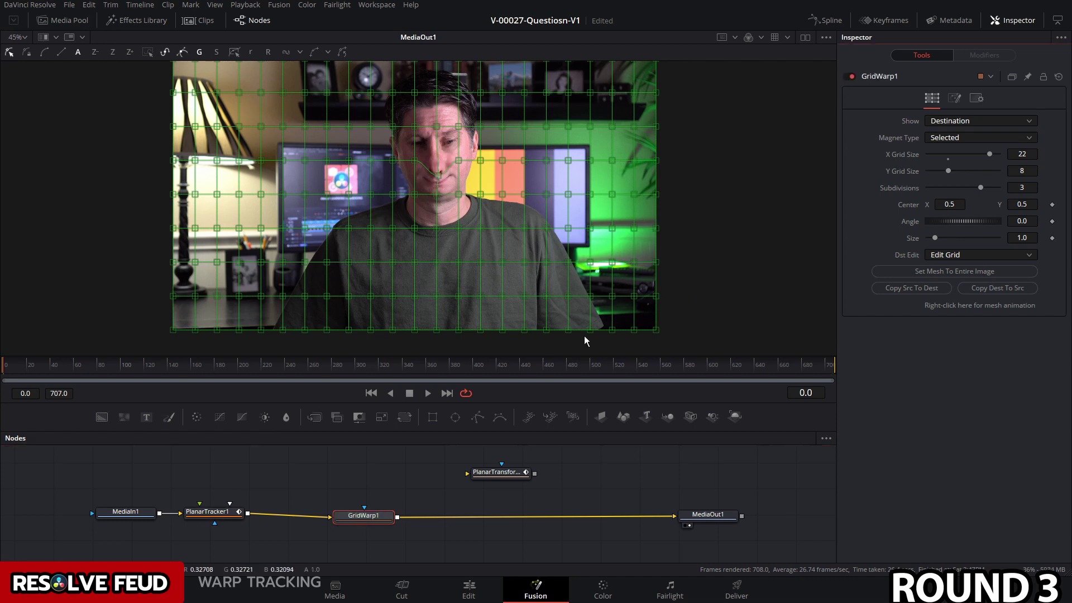
pyautogui.click(701, 515)
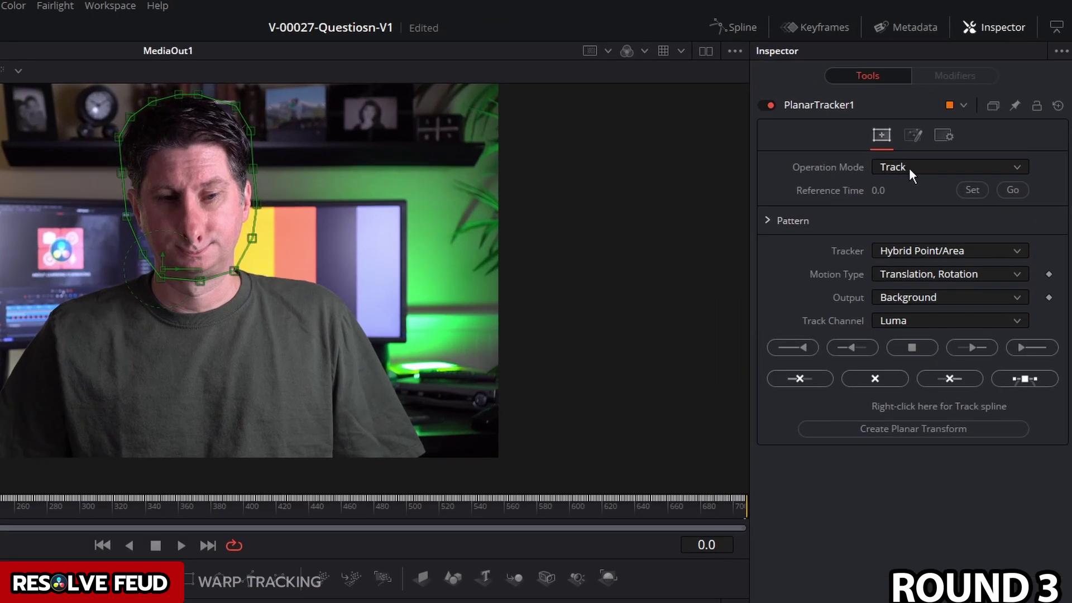
pyautogui.click(909, 169)
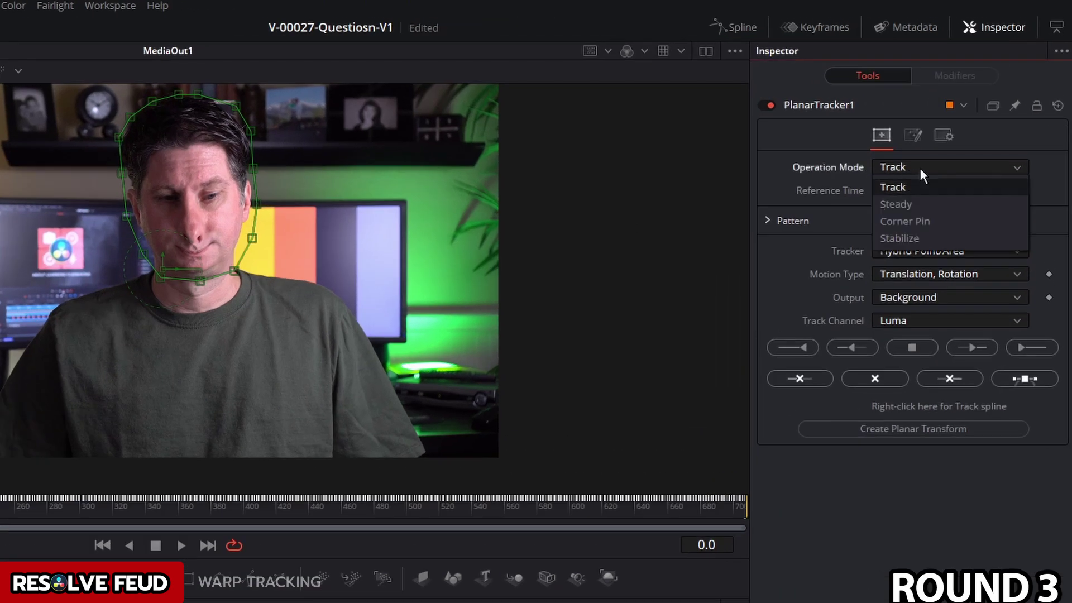
pyautogui.click(923, 201)
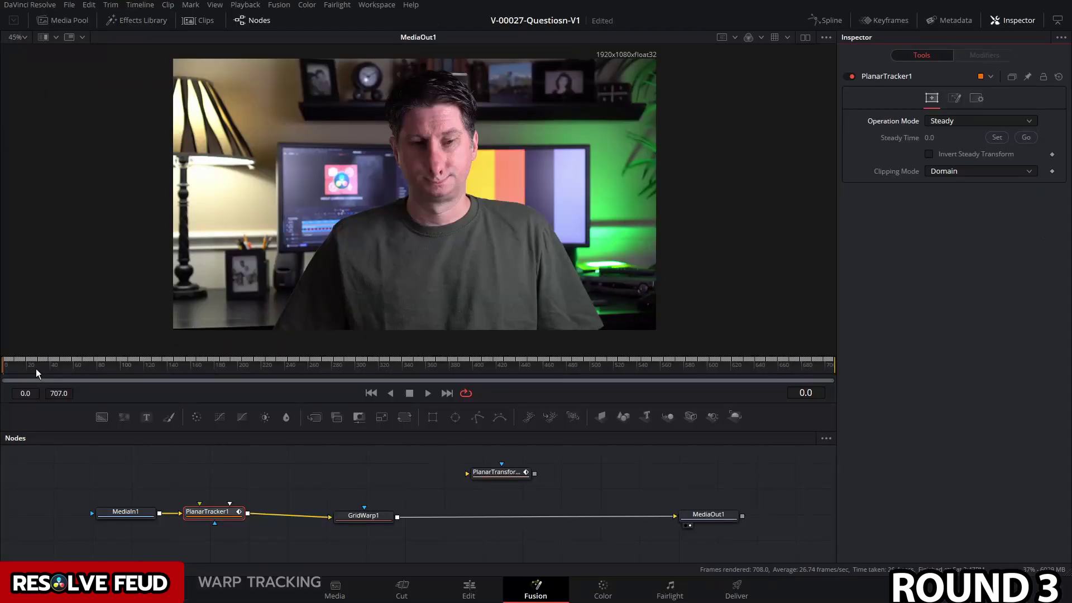
# Play the steadied clip through from its opening frames to check how the head stays locked under the warp
pyautogui.press('Right')
pyautogui.press('Right')
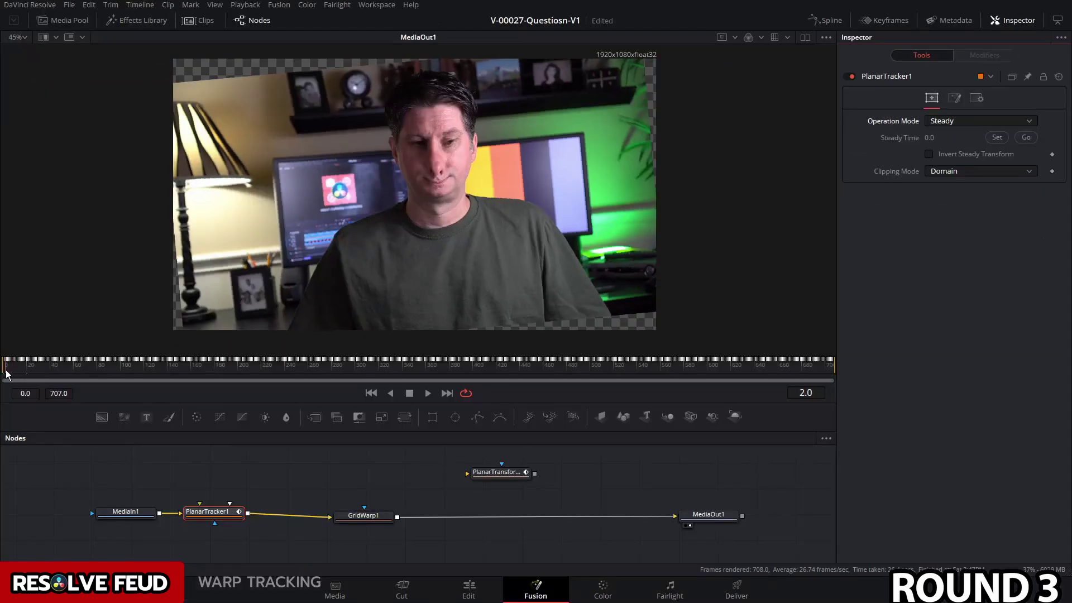
pyautogui.press('space')
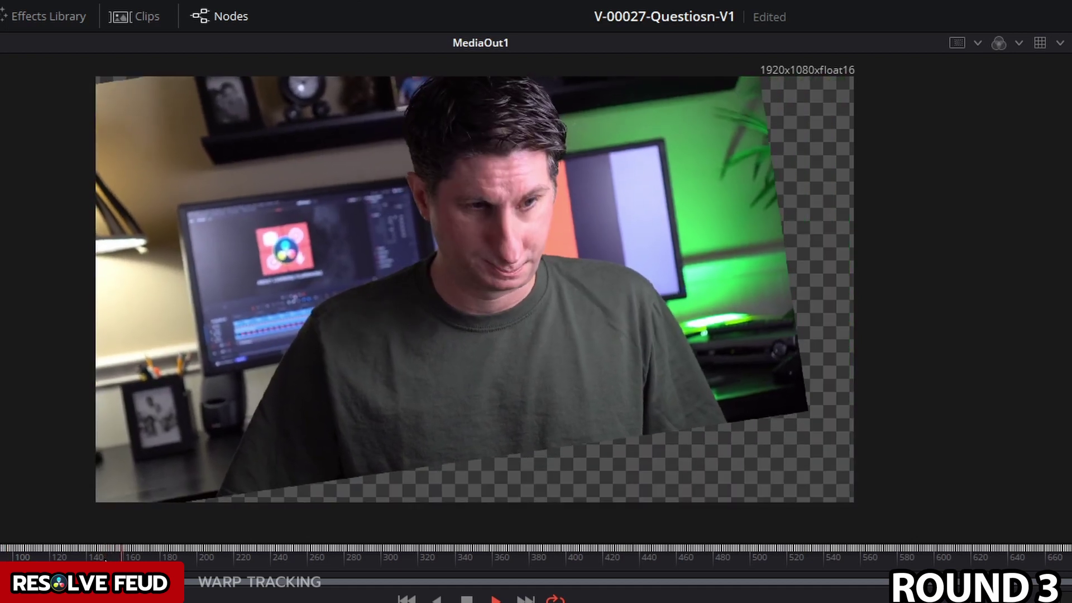
pyautogui.press('space')
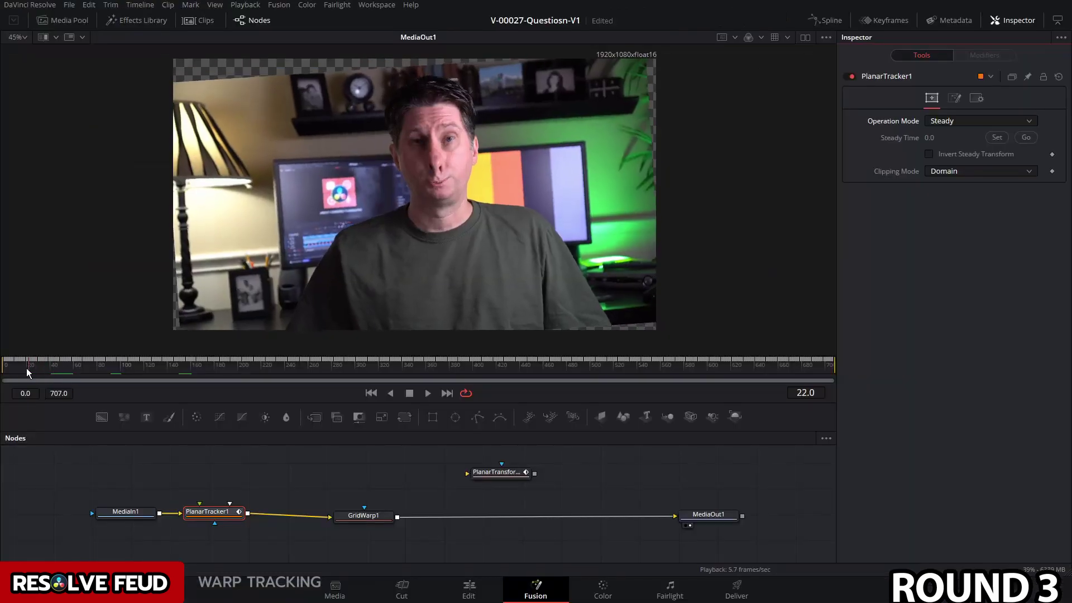
pyautogui.moveTo(26, 368)
pyautogui.mouseDown()
pyautogui.moveTo(35, 367)
pyautogui.moveTo(14, 367)
pyautogui.mouseUp()
pyautogui.press('space')
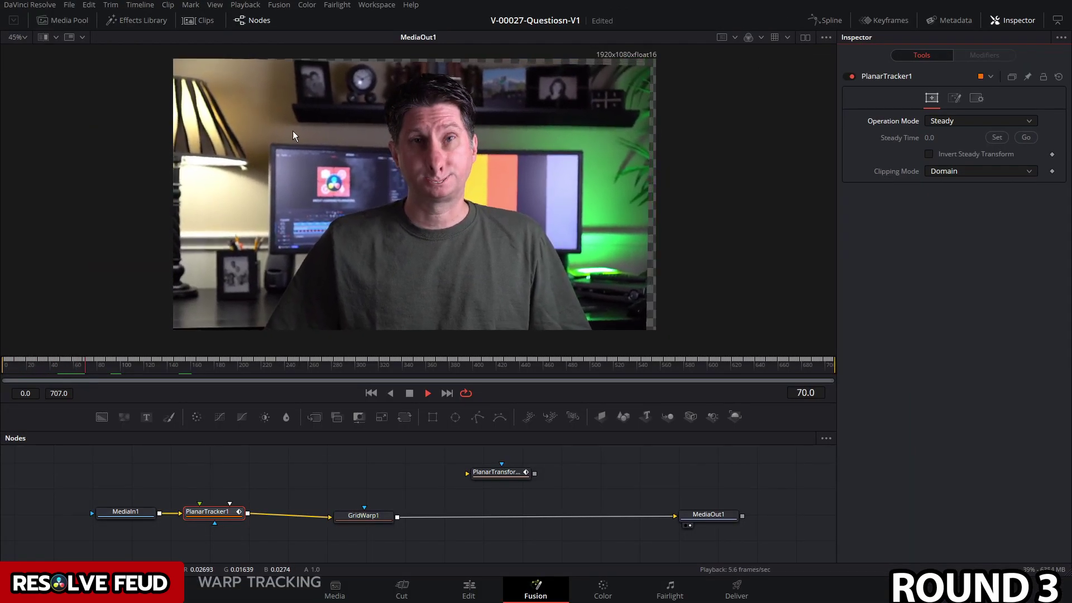
pyautogui.press('space')
# Insert PlanarTransform1 between GridWarp1 and MediaOut1 and play the clip with the head motion restored
pyautogui.moveTo(501, 475); pyautogui.dragTo(537, 517)
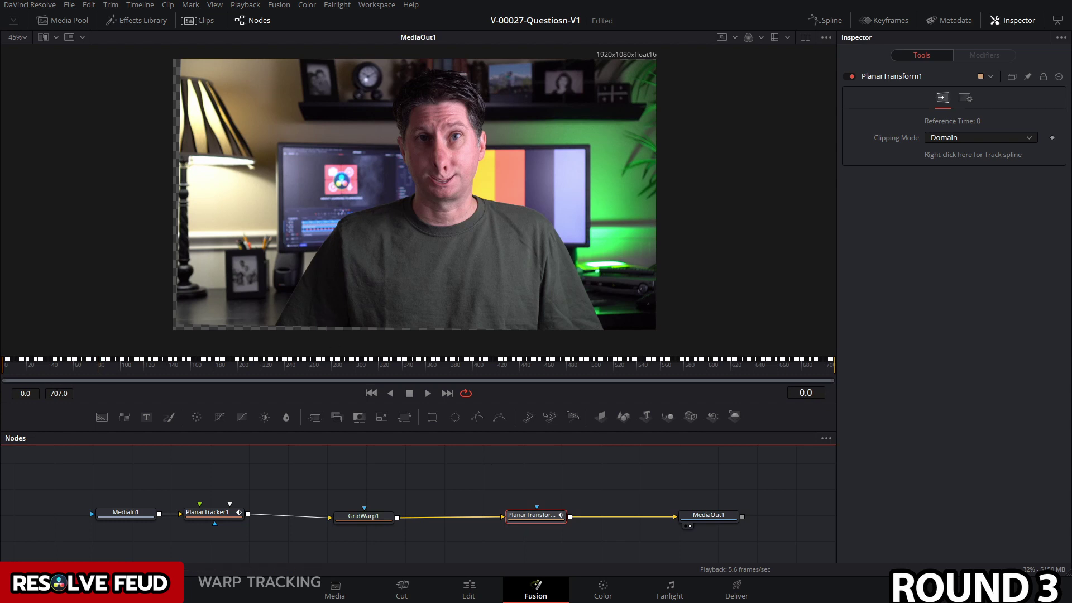
pyautogui.press('space')
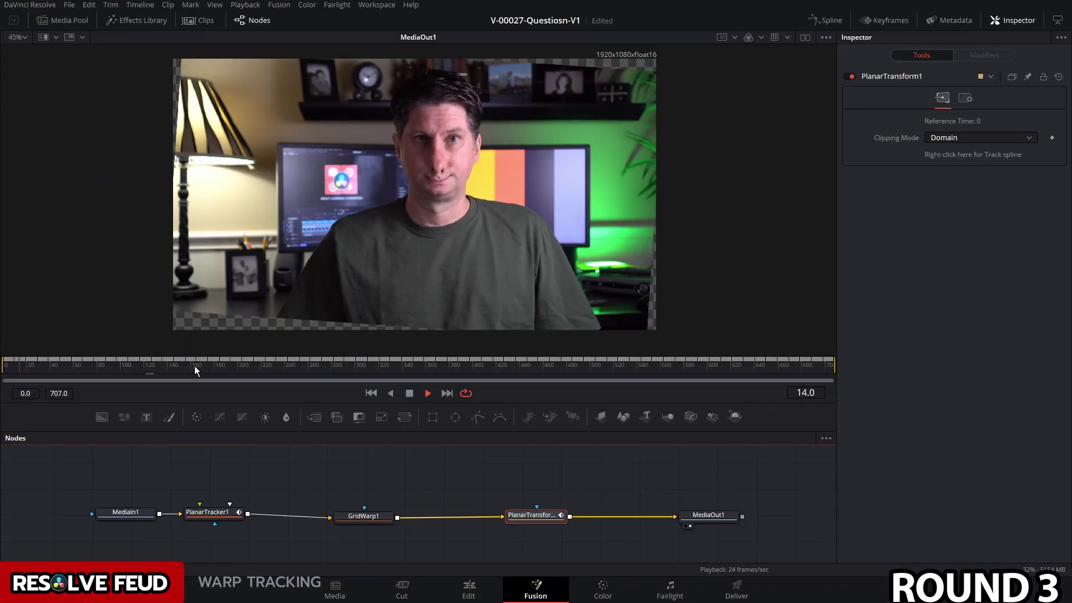
pyautogui.press('space')
# Review PlanarTracker1, GridWarp1 and PlanarTransform1 in turn, and play and scrub the clip to check the warp following the nose
pyautogui.moveTo(210, 518); pyautogui.dragTo(218, 519)
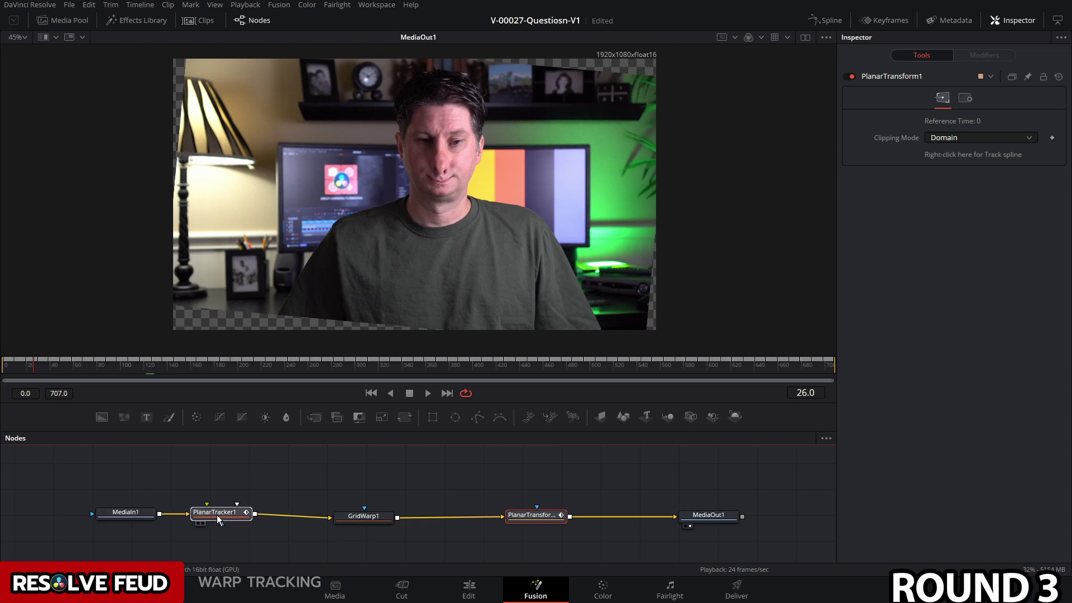
pyautogui.click(216, 515)
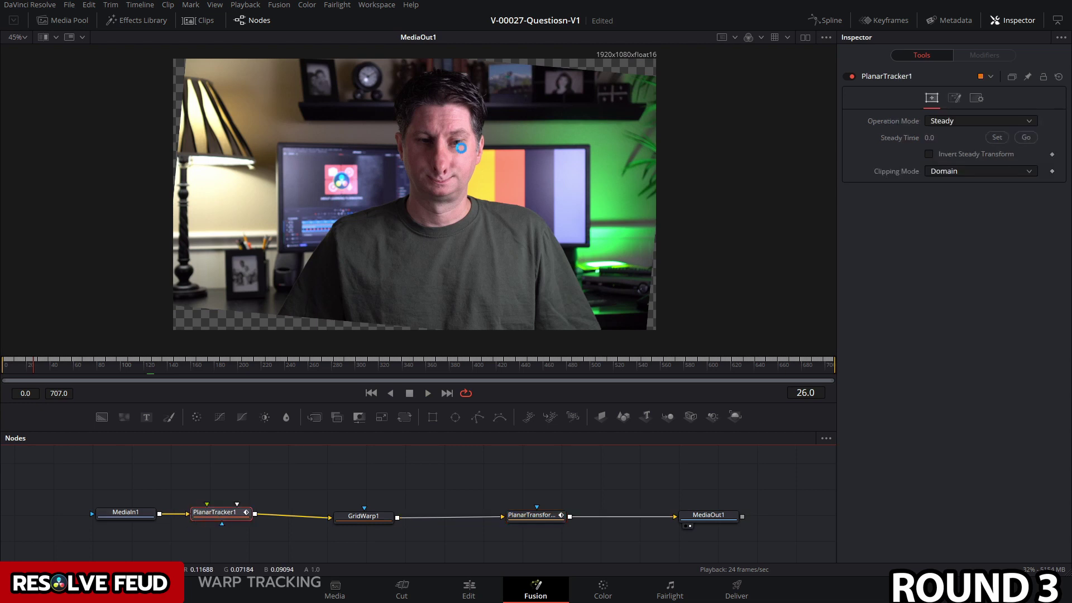
pyautogui.moveTo(380, 521); pyautogui.dragTo(377, 519)
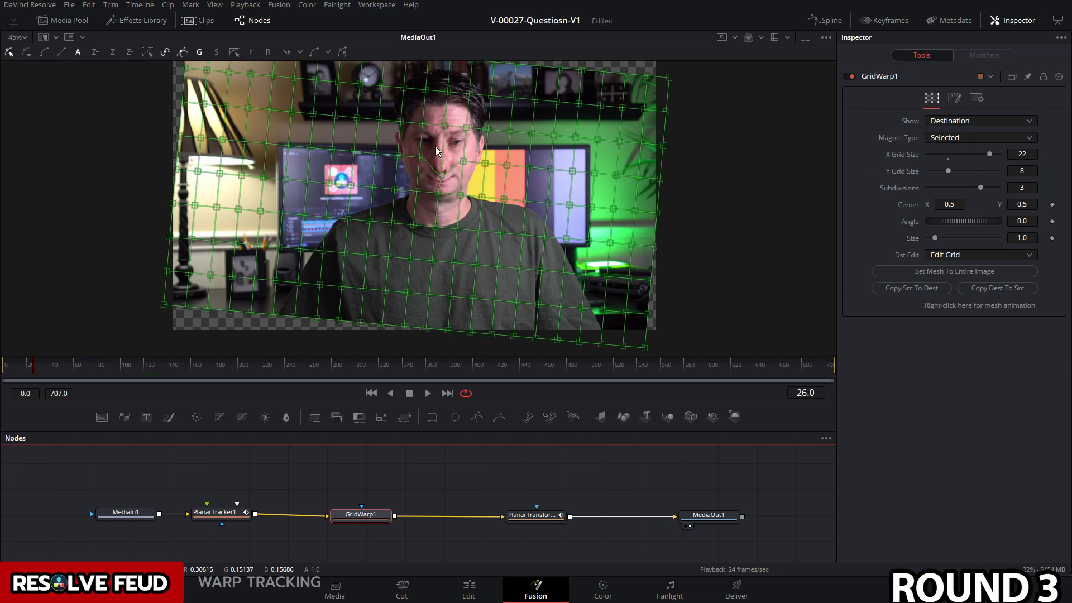
pyautogui.click(533, 516)
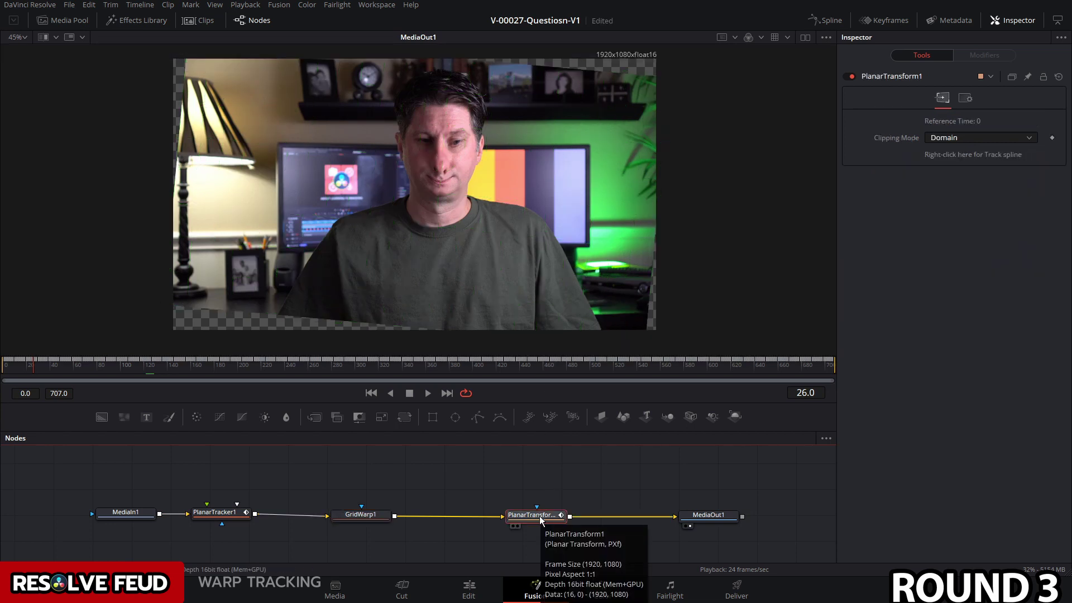
pyautogui.press('space')
pyautogui.press('Home')
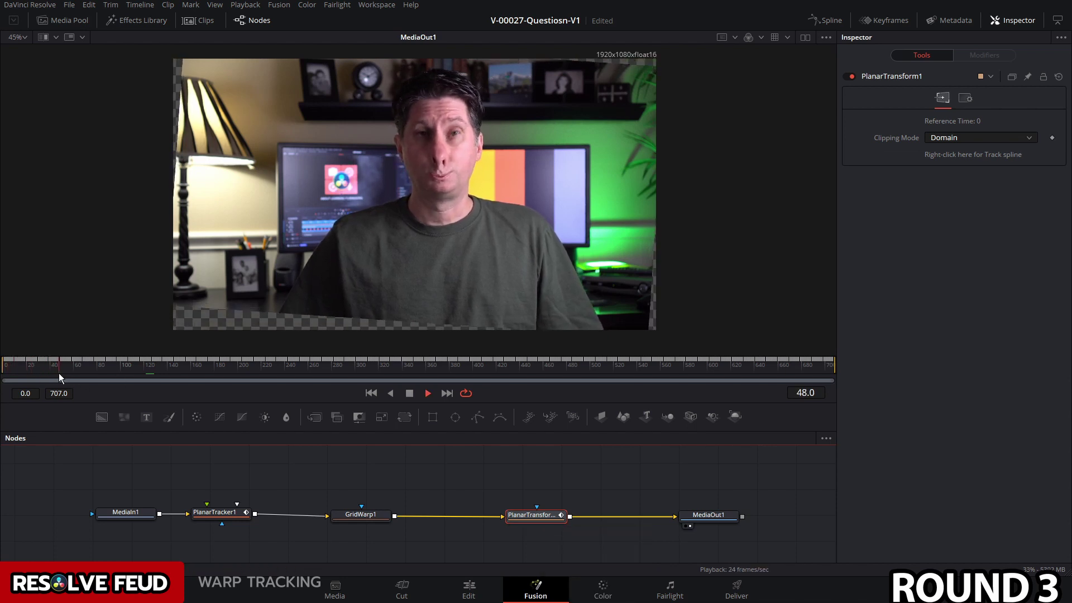
pyautogui.press('space')
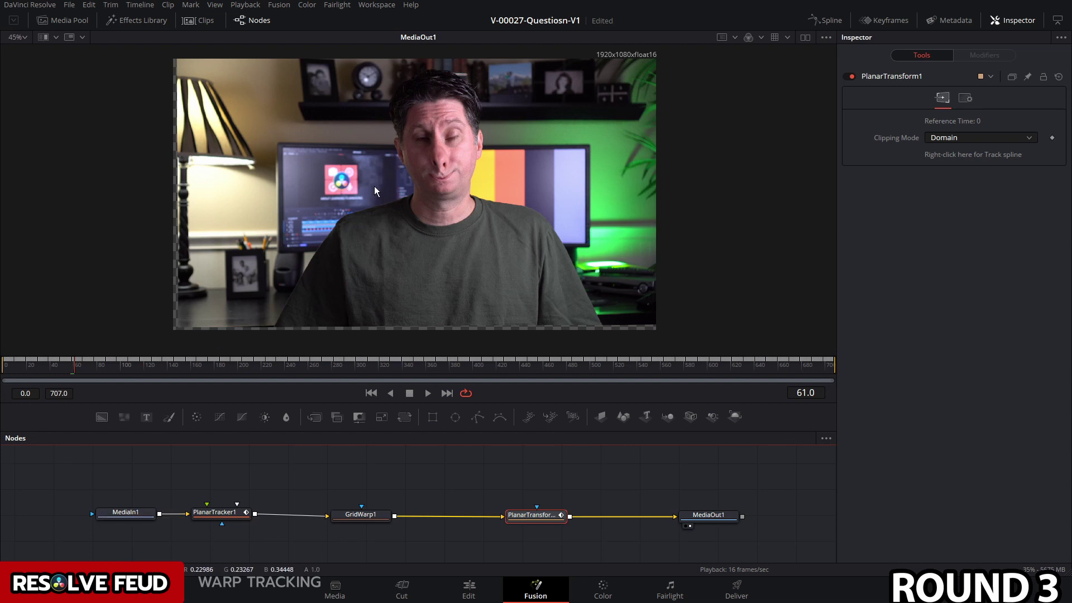
pyautogui.moveTo(163, 364); pyautogui.dragTo(156, 365)
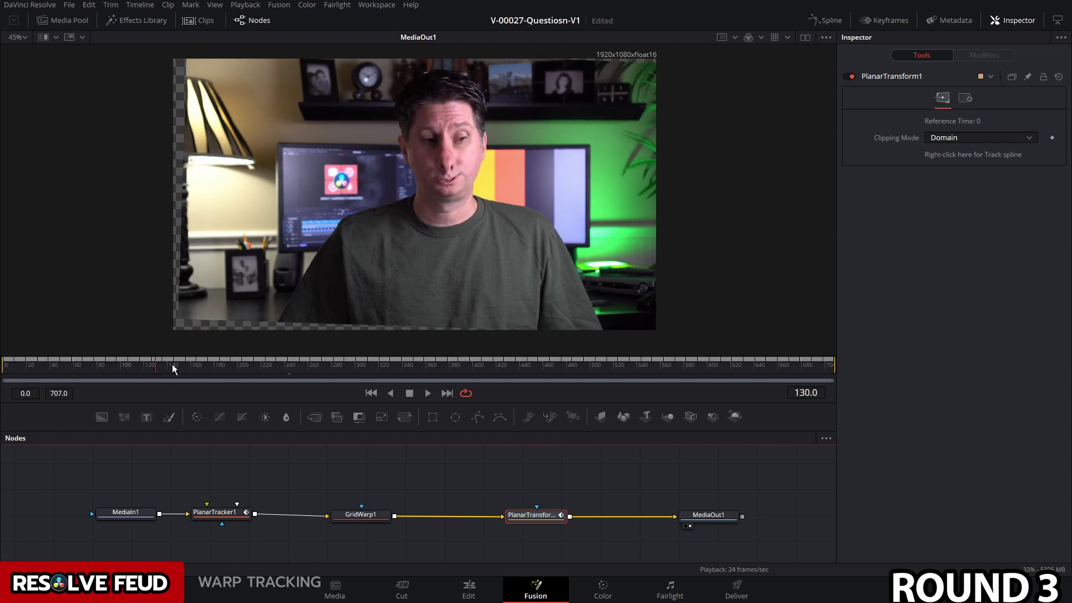
# Bypass PlanarTracker1 and PlanarTransform1 to compare the clip without tracking, and turn PlanarTracker1 back on
pyautogui.click(220, 512)
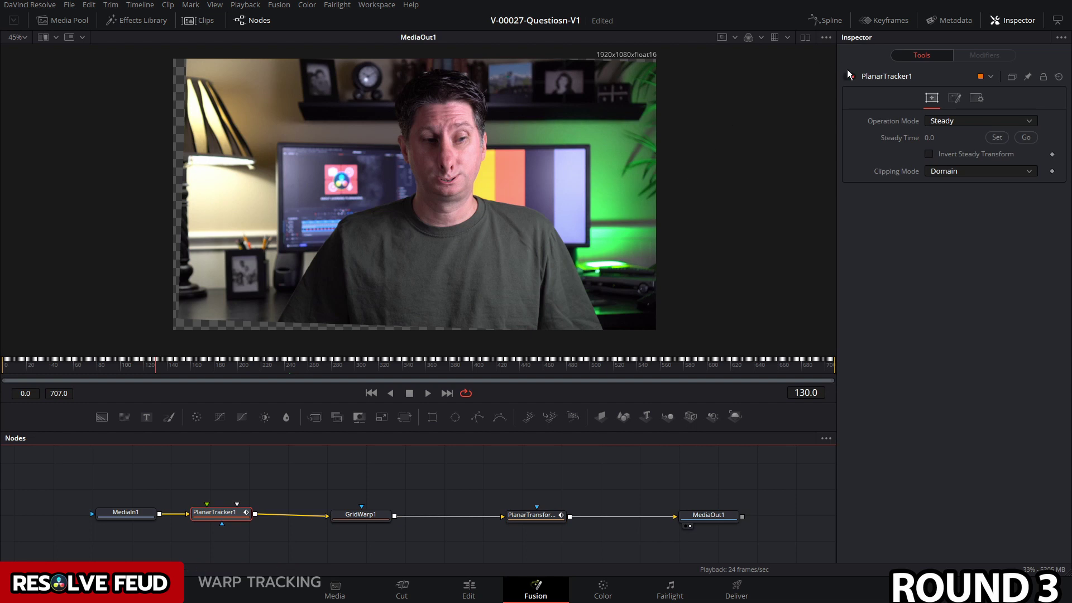
pyautogui.click(549, 515)
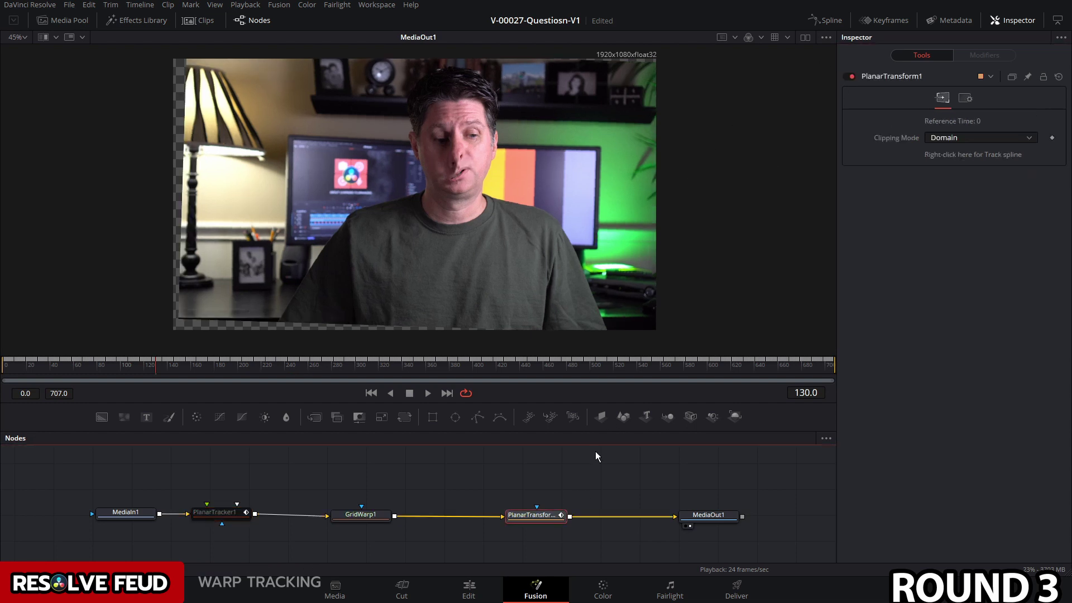
pyautogui.click(853, 76)
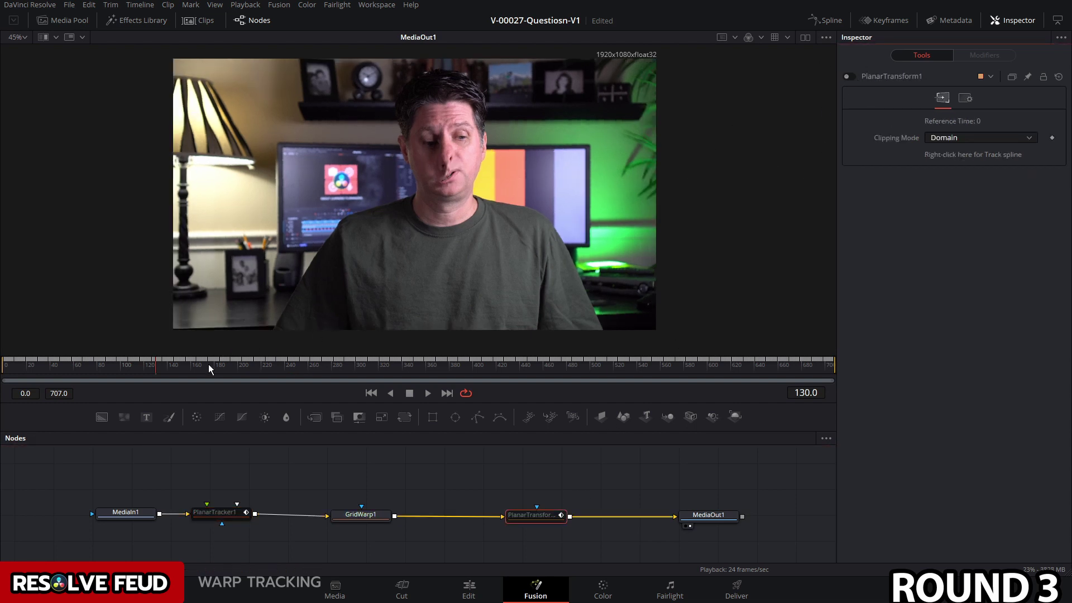
pyautogui.press('space')
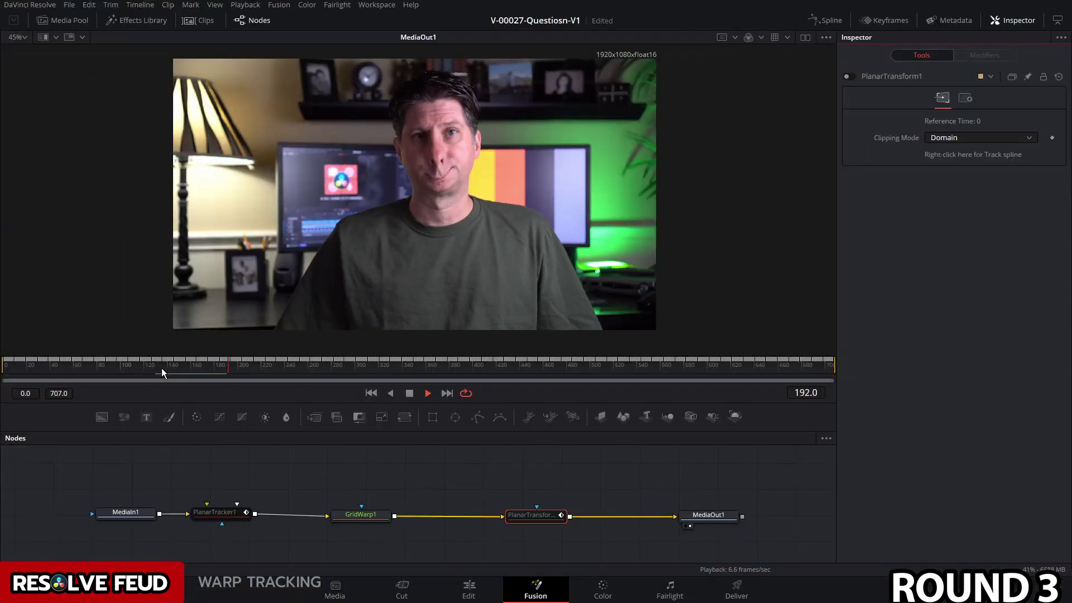
pyautogui.click(159, 371)
pyautogui.click(229, 512)
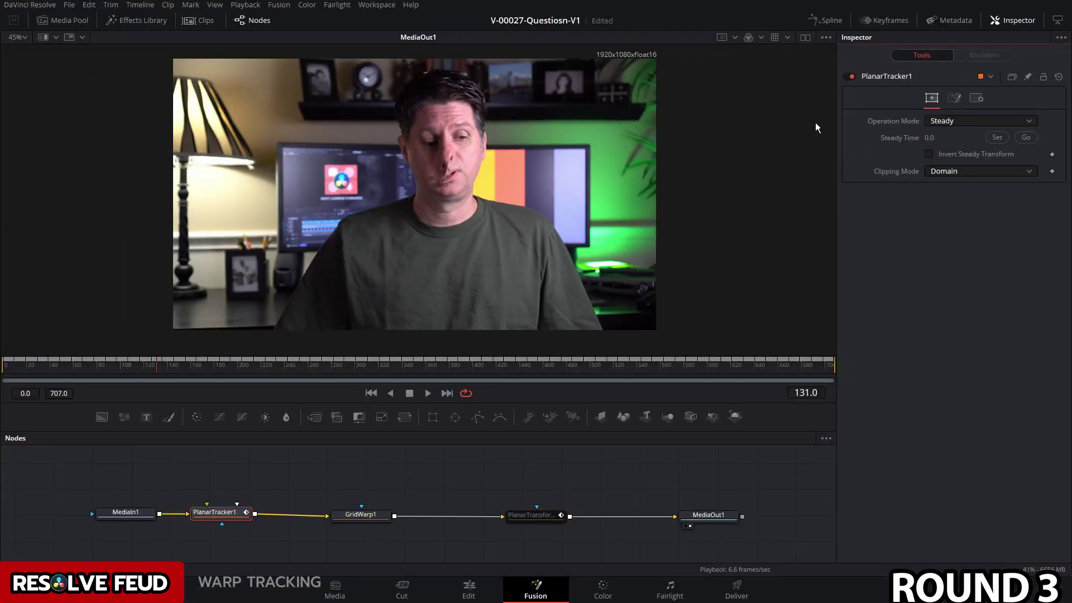
pyautogui.click(533, 515)
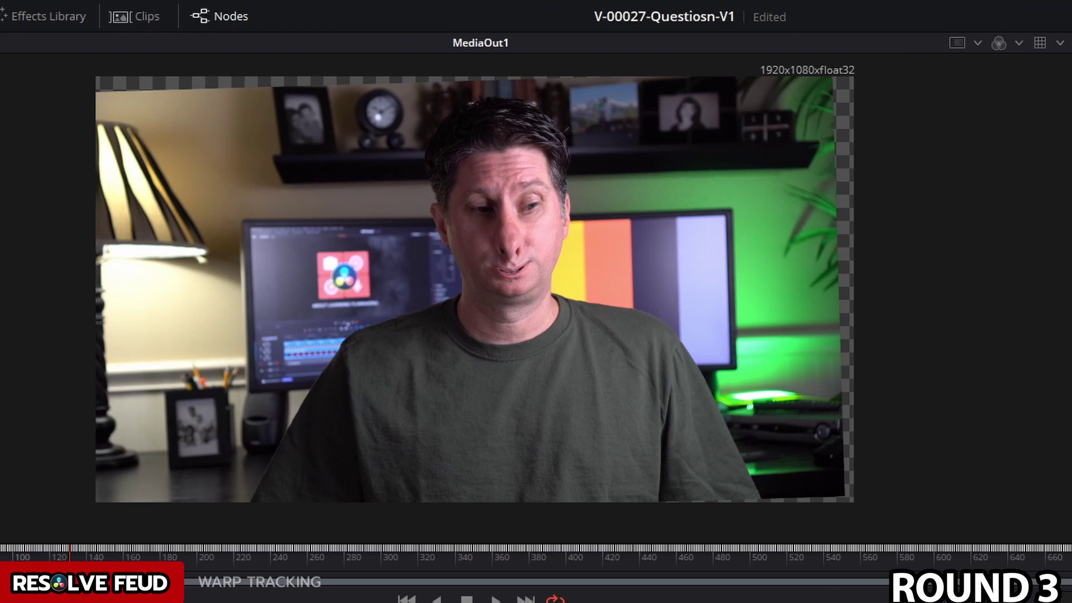
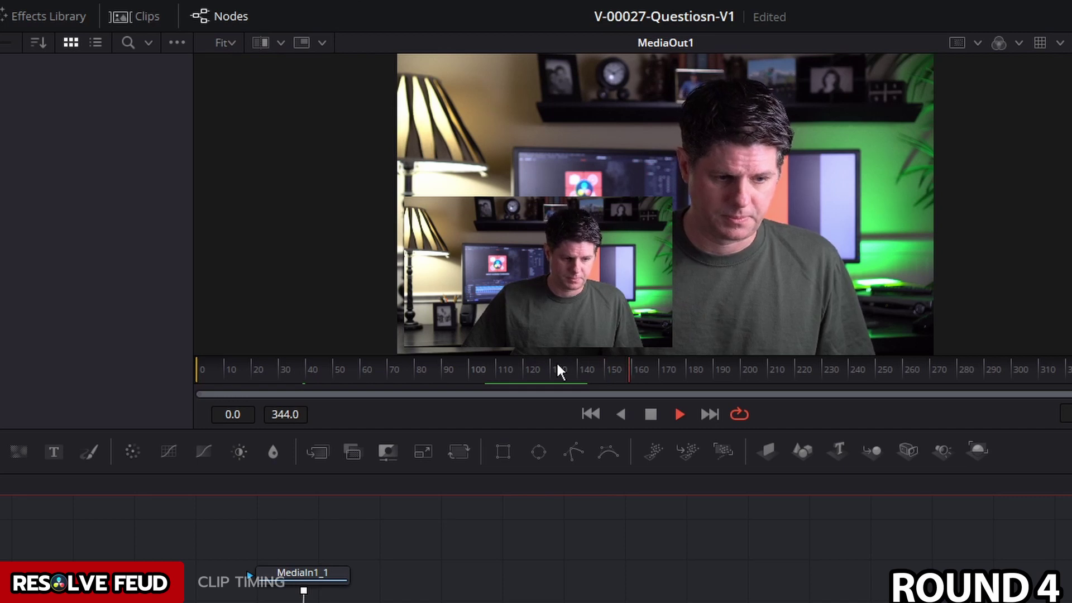
# Try a Trim In of 20 on MediaIn1_1, play the picture-in-picture, and return the trim to 0
pyautogui.click(508, 369)
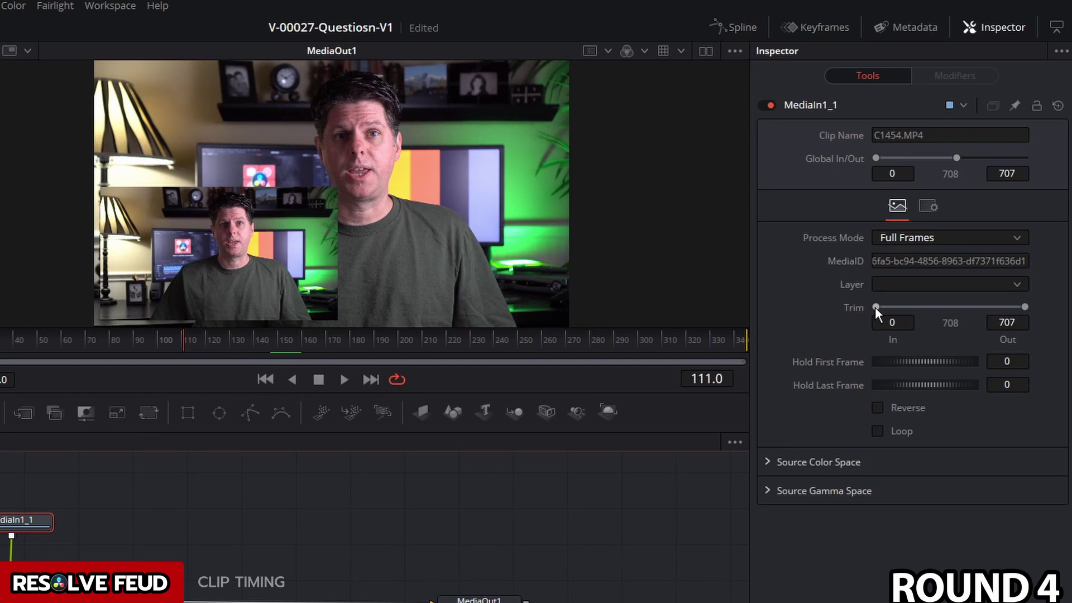
pyautogui.moveTo(875, 307); pyautogui.dragTo(879, 306)
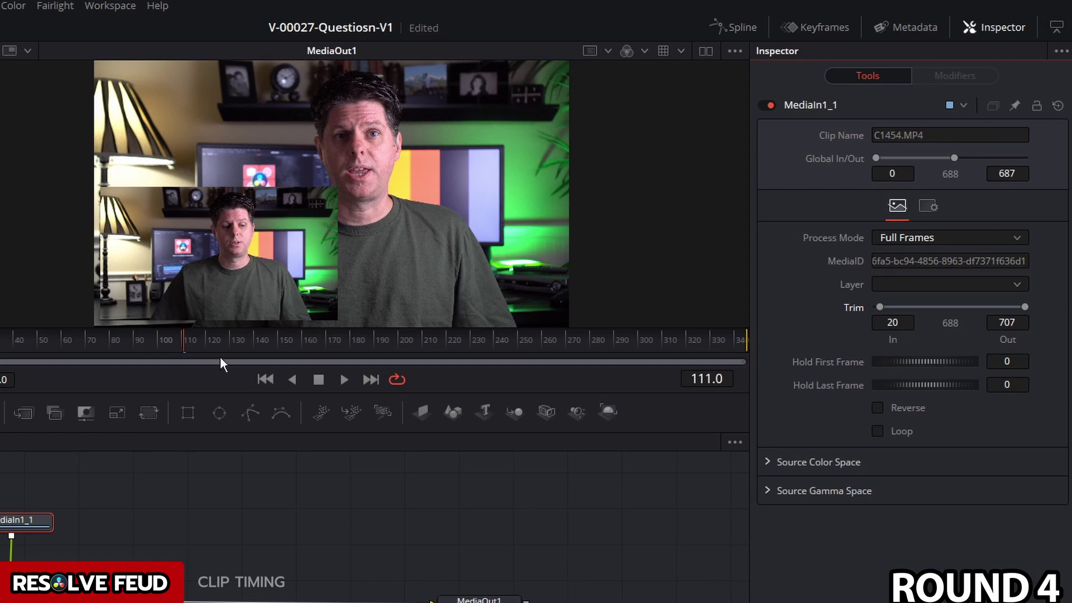
pyautogui.press('space')
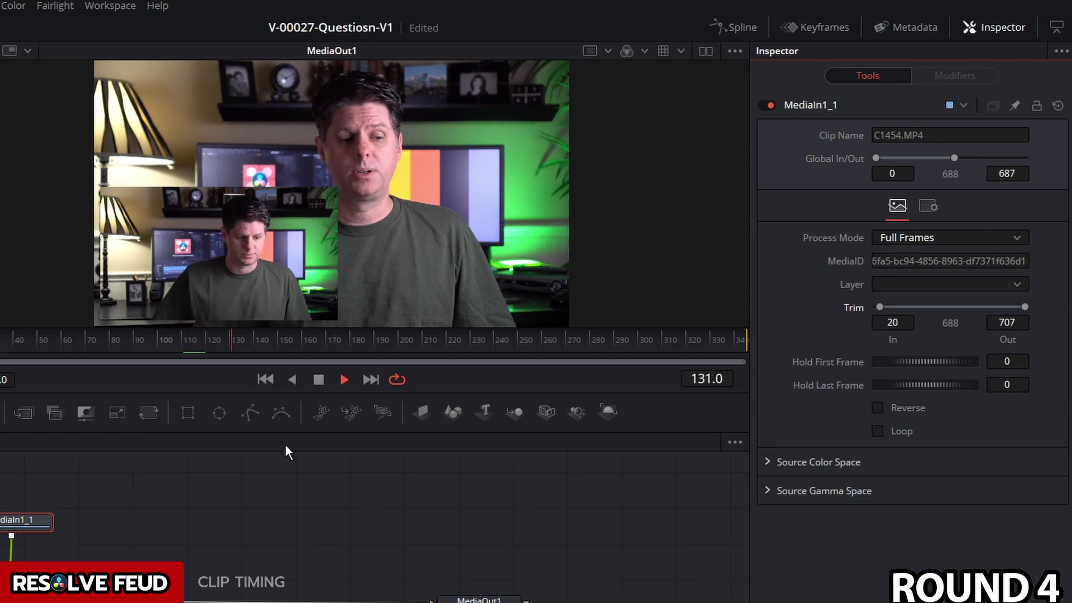
pyautogui.moveTo(882, 308); pyautogui.dragTo(860, 308)
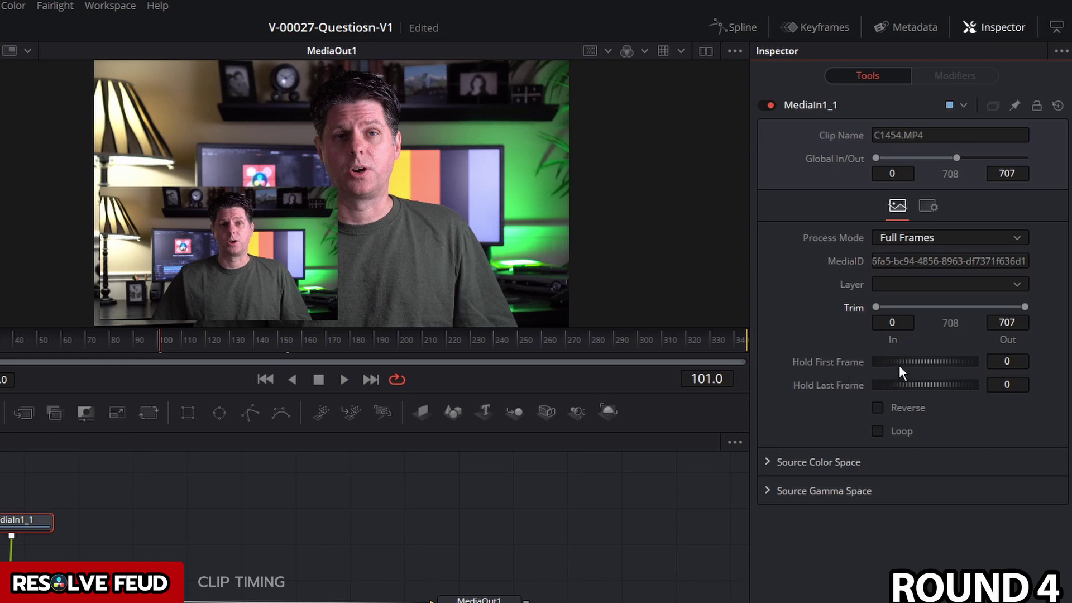
# Try a Hold First Frame of 20 on MediaIn1_1, play the result, and return the hold to 0
pyautogui.moveTo(900, 361); pyautogui.dragTo(922, 364)
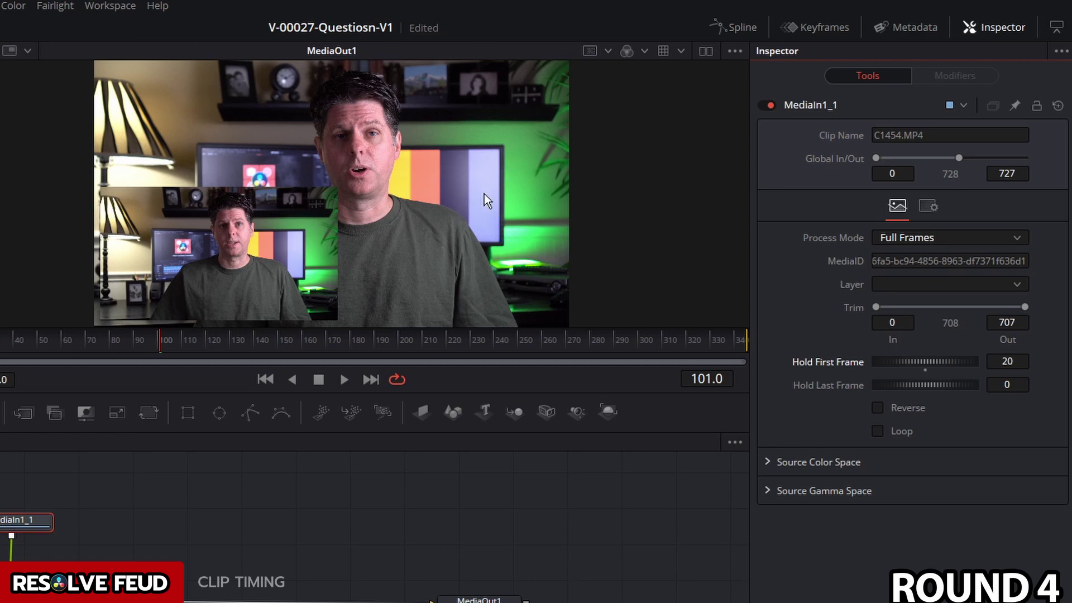
pyautogui.press('space')
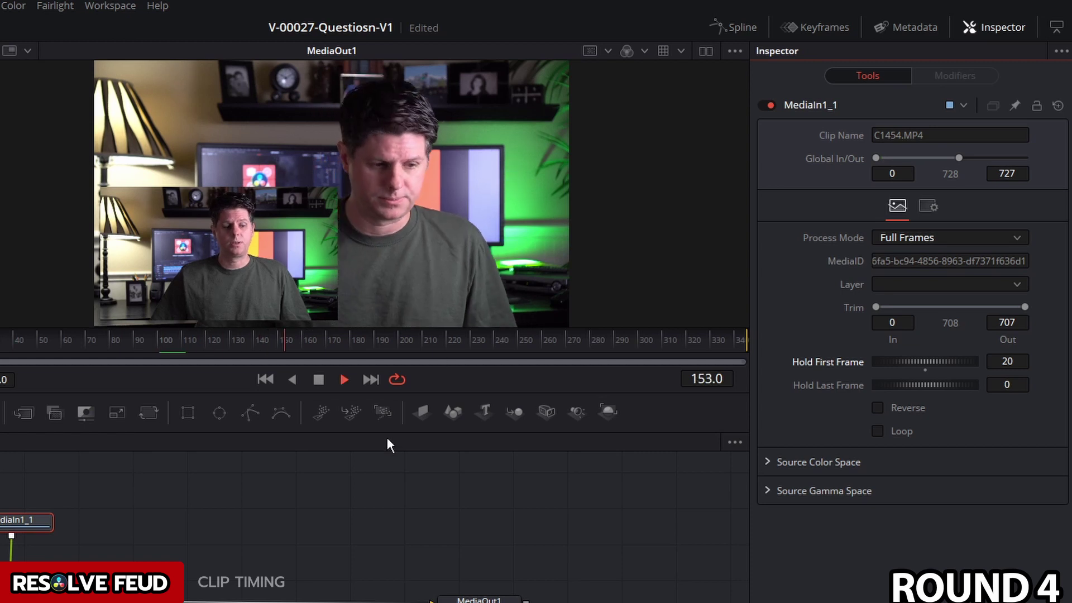
pyautogui.moveTo(925, 362); pyautogui.dragTo(838, 364)
pyautogui.press('space')
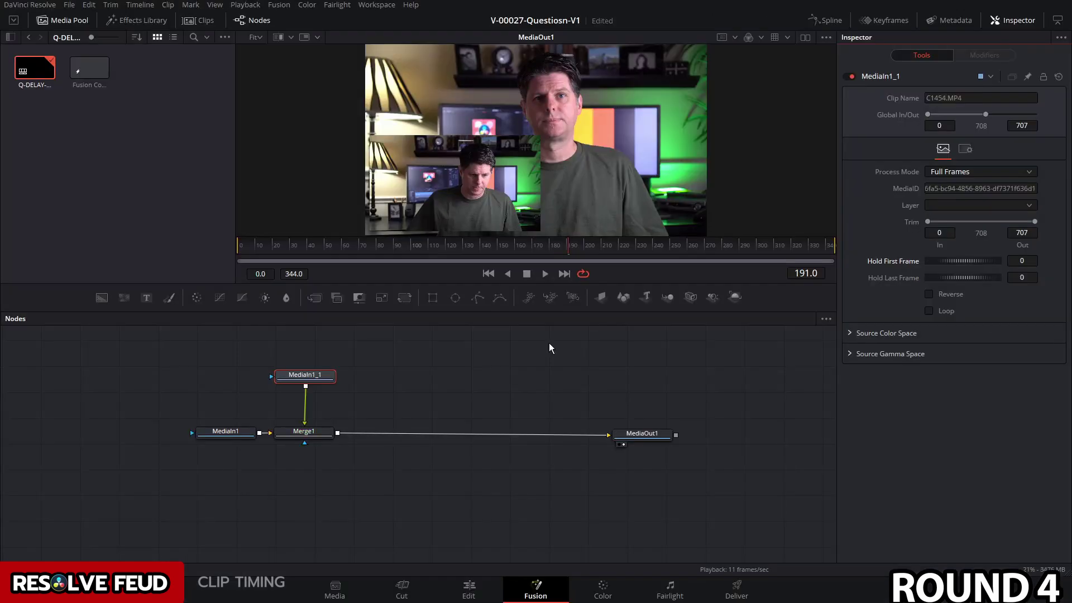
# Insert a Time Speed node between MediaIn1_1 and Merge1, spacing the nodes apart
pyautogui.moveTo(314, 378); pyautogui.dragTo(313, 368)
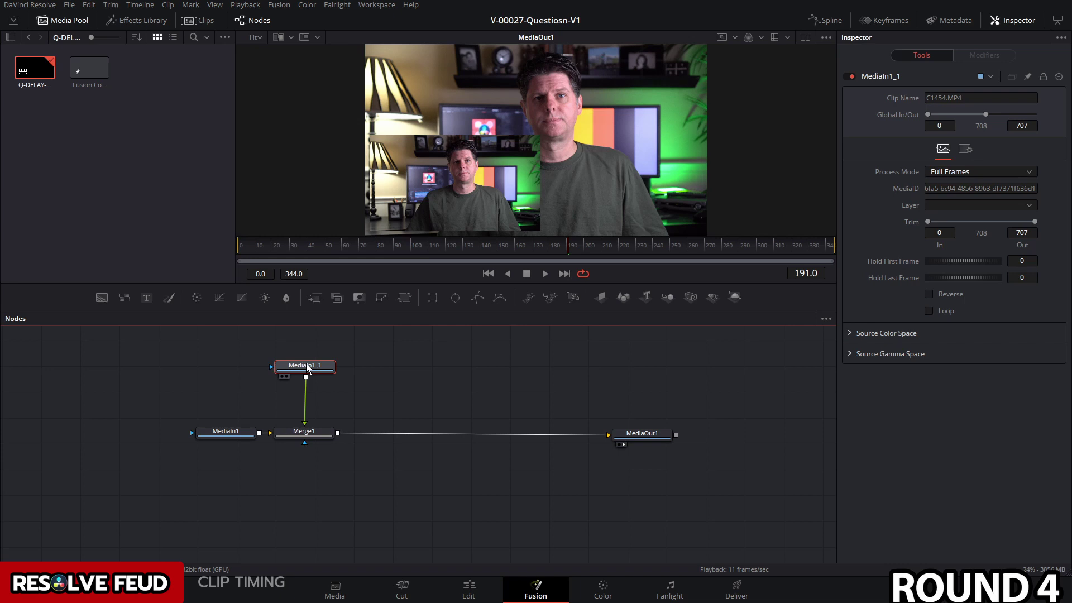
pyautogui.hotkey('shift', 'space')
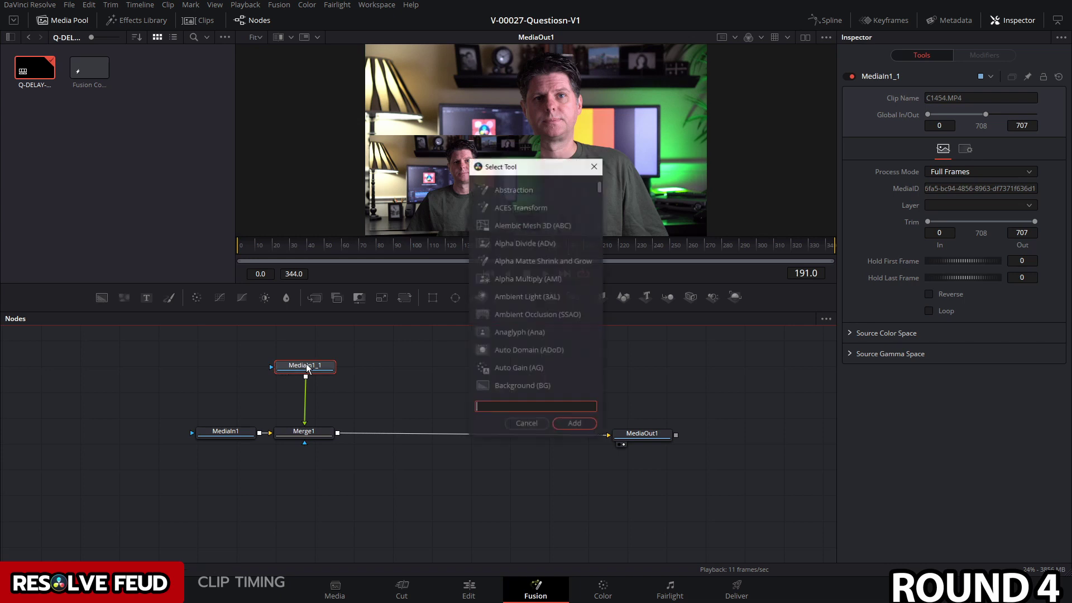
pyautogui.write('time')
pyautogui.press('Return')
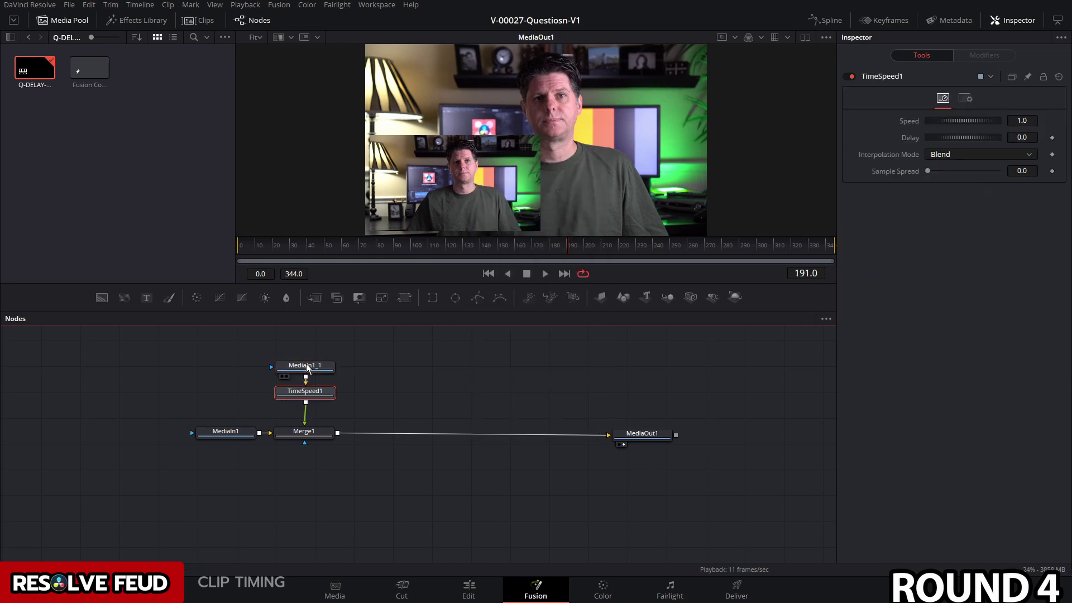
pyautogui.moveTo(308, 366); pyautogui.dragTo(308, 359)
pyautogui.click(312, 392)
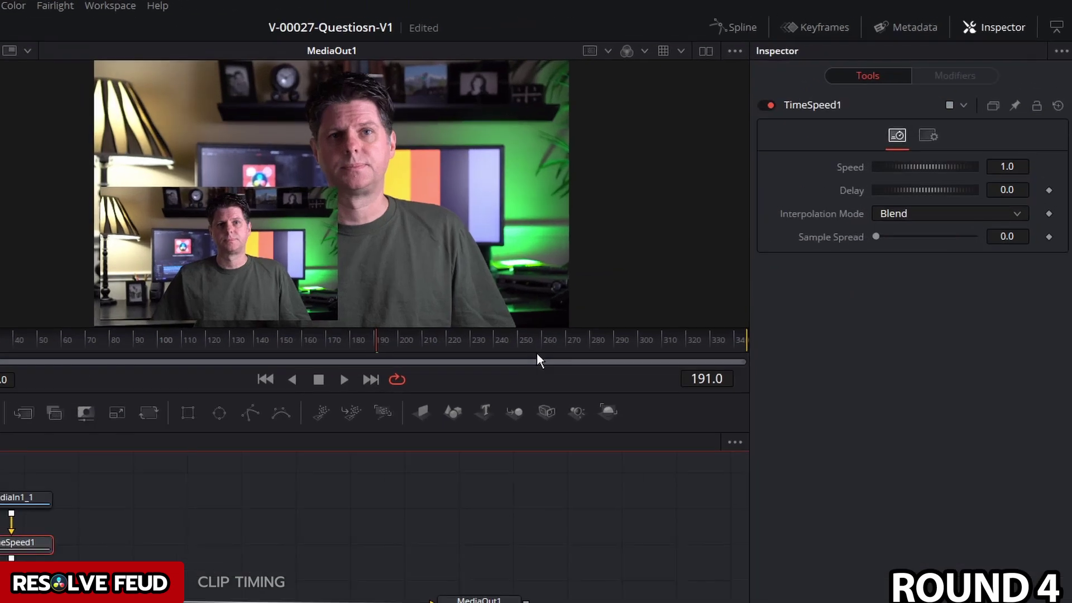
# Set TimeSpeed1's Delay to 19.6 and play from around frame 100 to check the inset clip's timing
pyautogui.moveTo(920, 190); pyautogui.dragTo(940, 190)
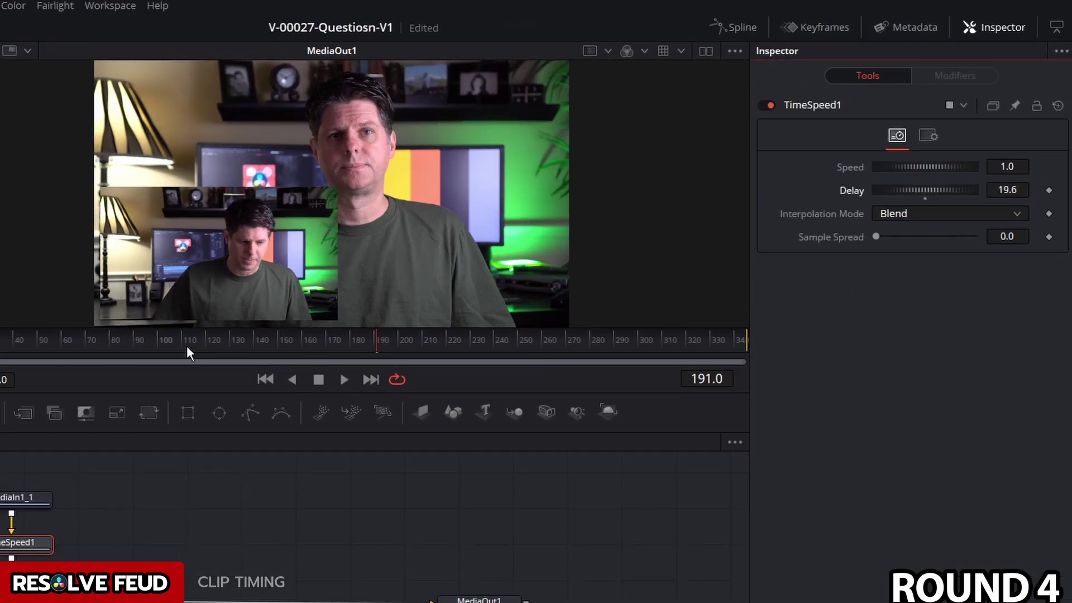
pyautogui.click(158, 347)
pyautogui.press('space')
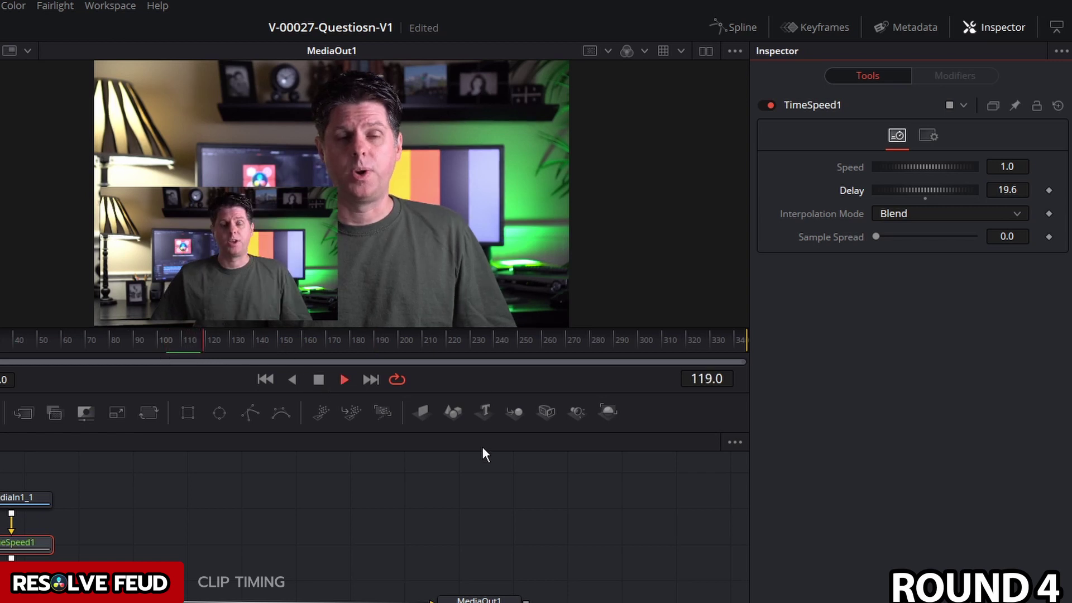
pyautogui.press('space')
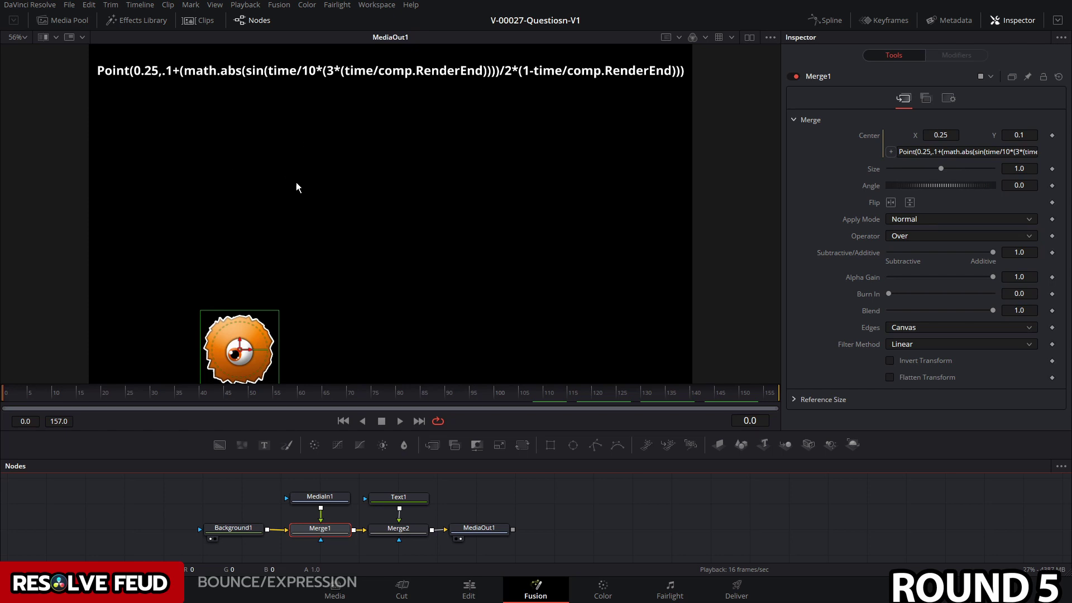
# Play the orange eyeball's bounce driven by the Center expression on Merge1
pyautogui.click(400, 422)
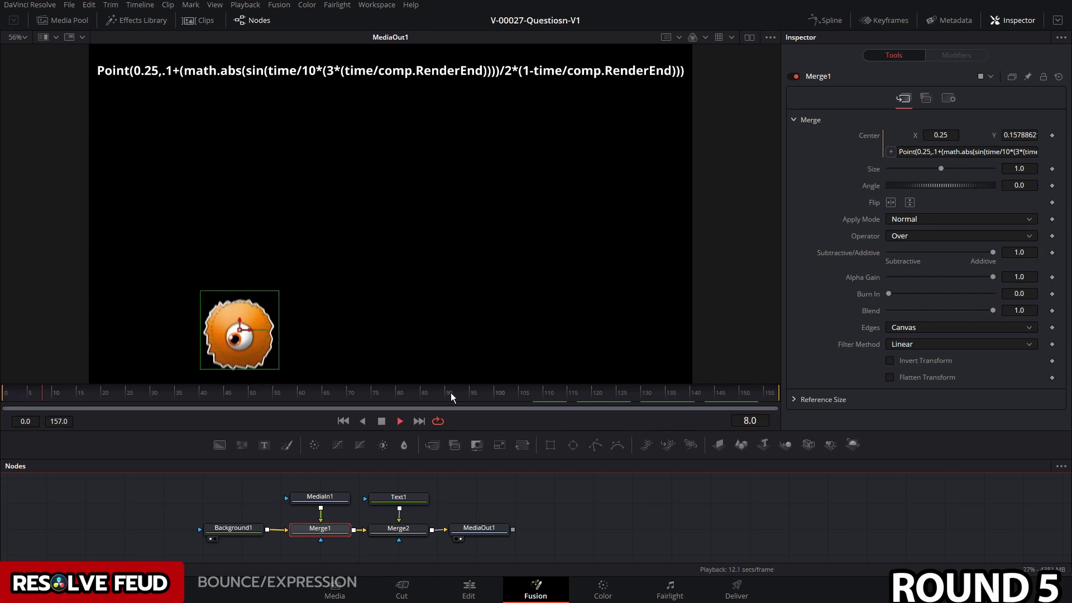